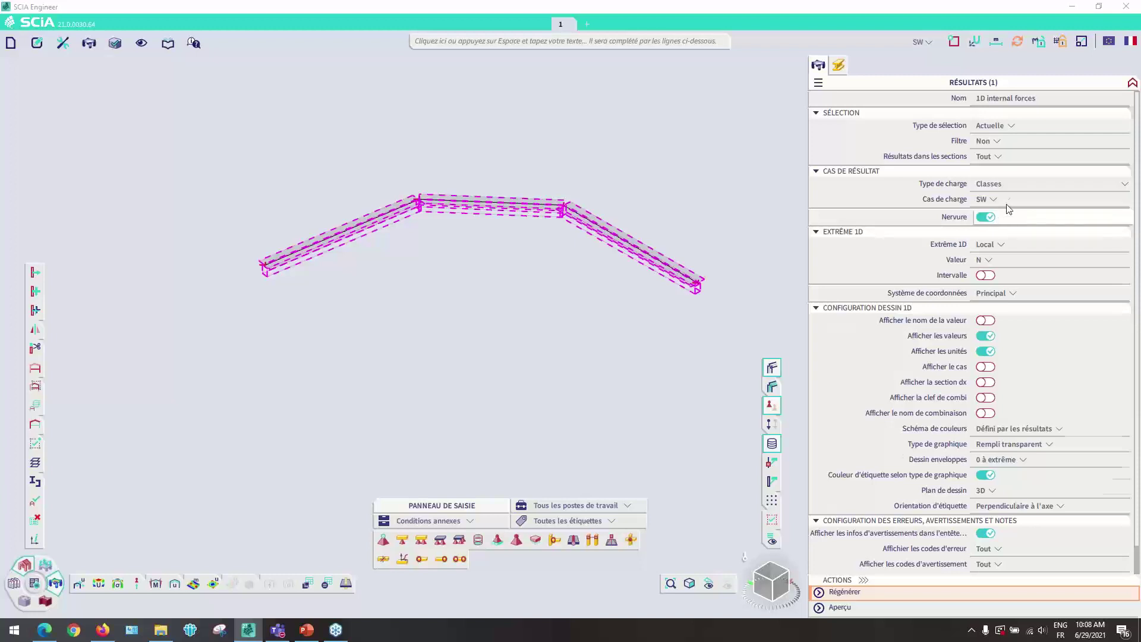
# Generate the 1D internal force diagram of moment M_z for the selected ribs using the All ULS class.
pyautogui.click(1004, 199)
pyautogui.click(1002, 212)
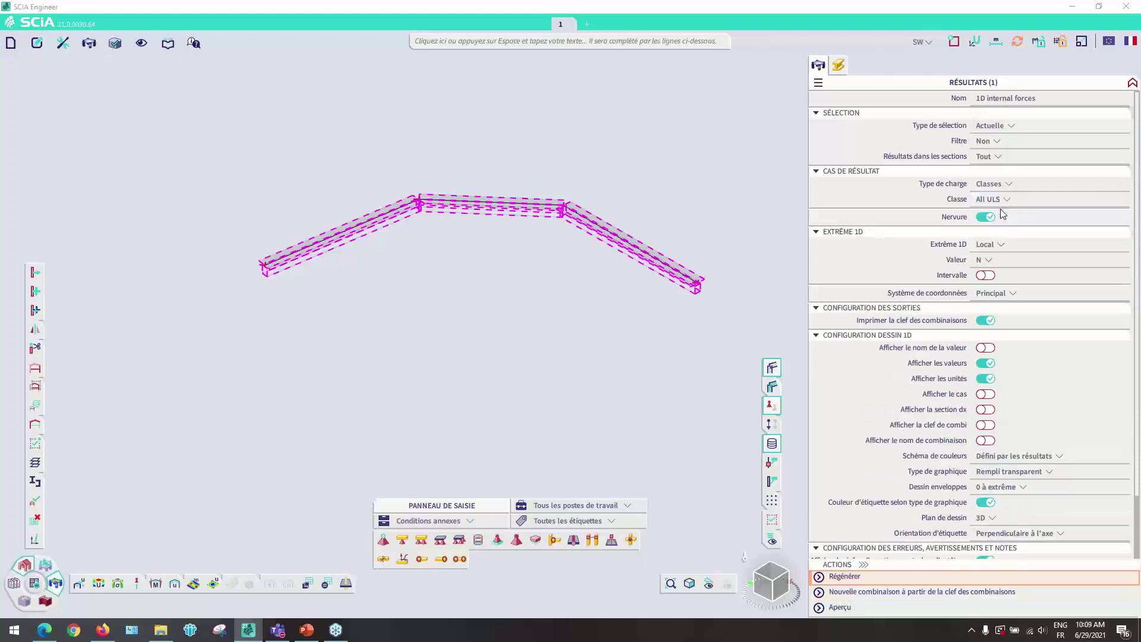
pyautogui.click(986, 259)
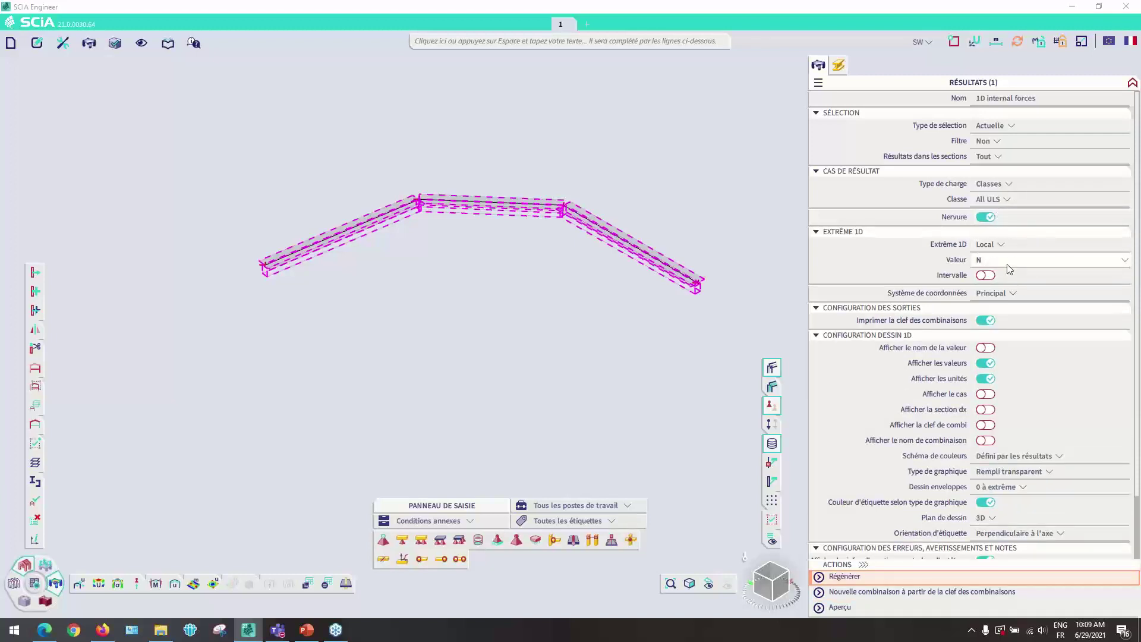
pyautogui.click(1008, 261)
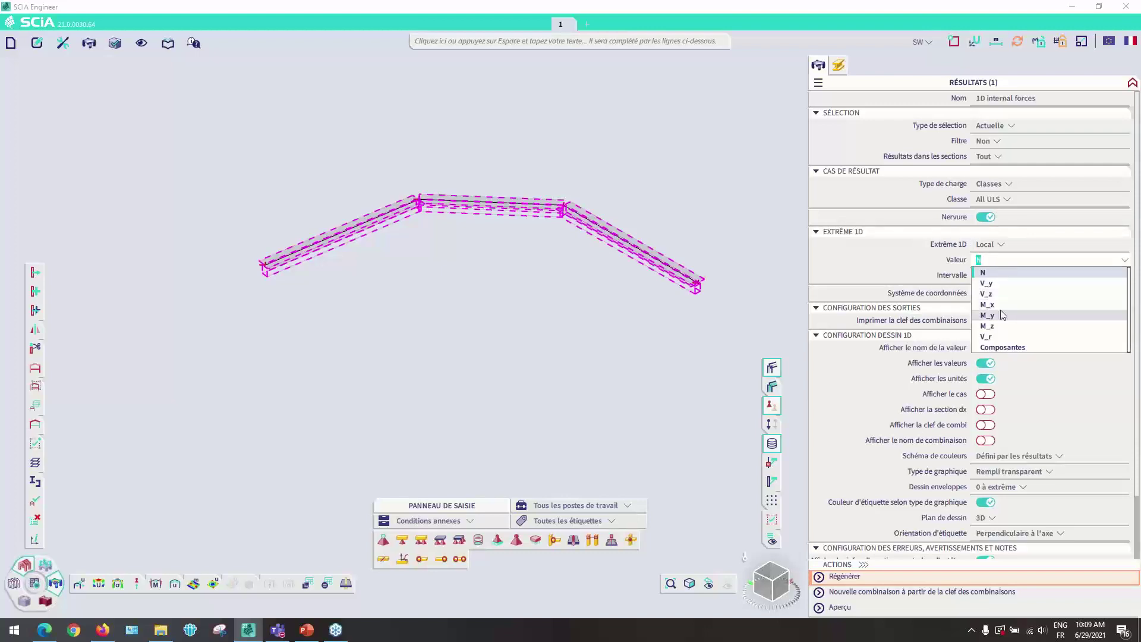
pyautogui.click(987, 326)
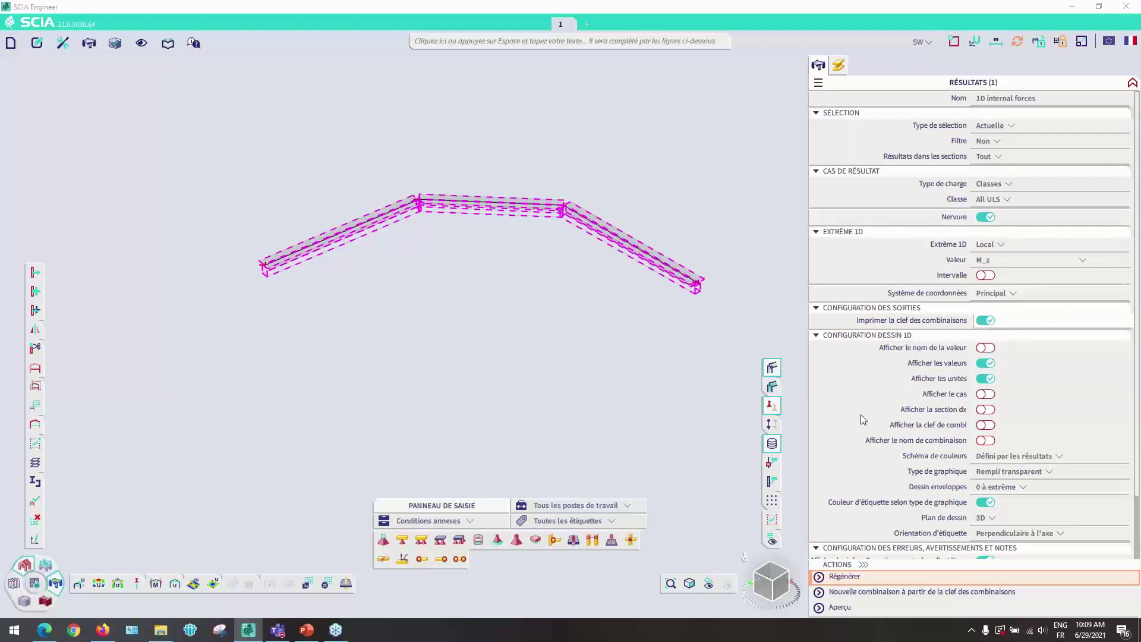
pyautogui.click(840, 575)
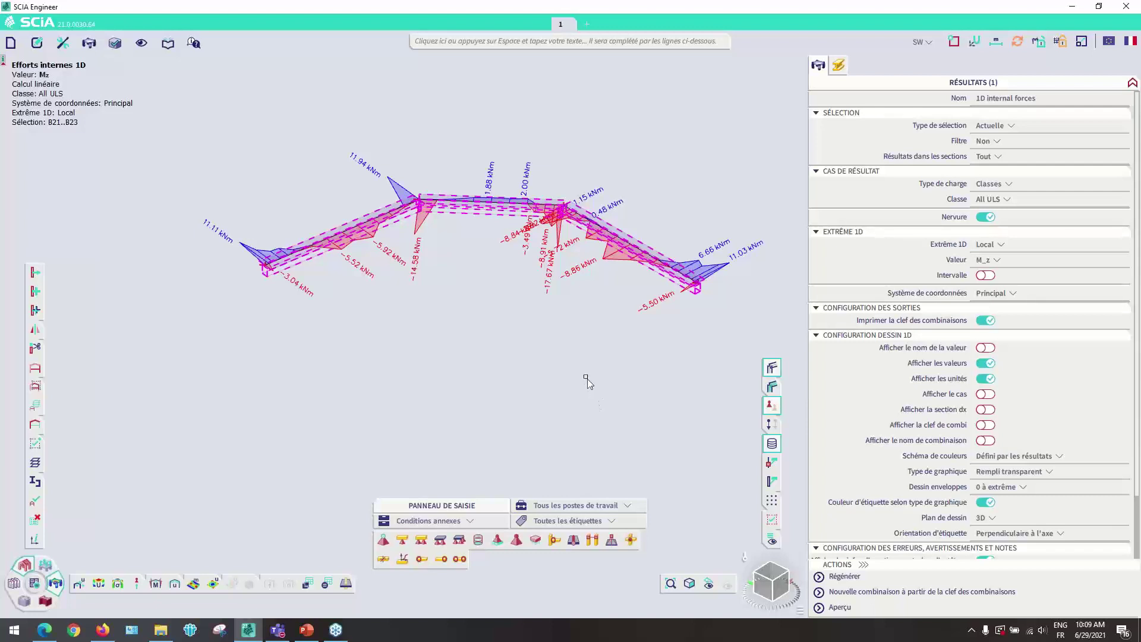
# Switch the displayed 1D internal force to torsional moment M_x and regenerate the diagram.
pyautogui.click(992, 260)
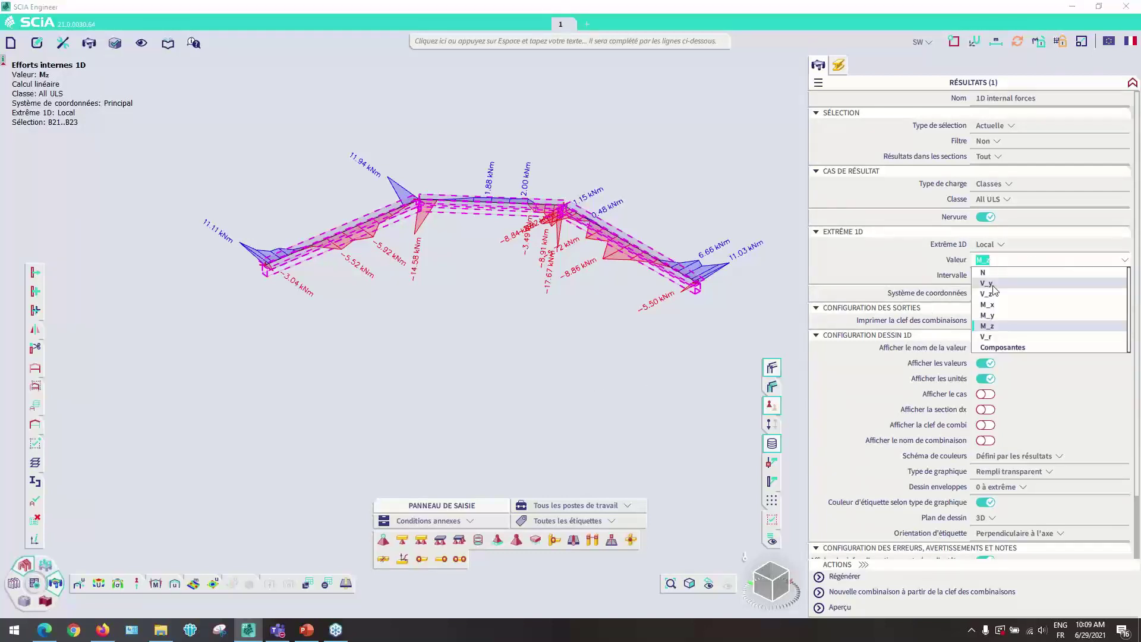
pyautogui.click(991, 304)
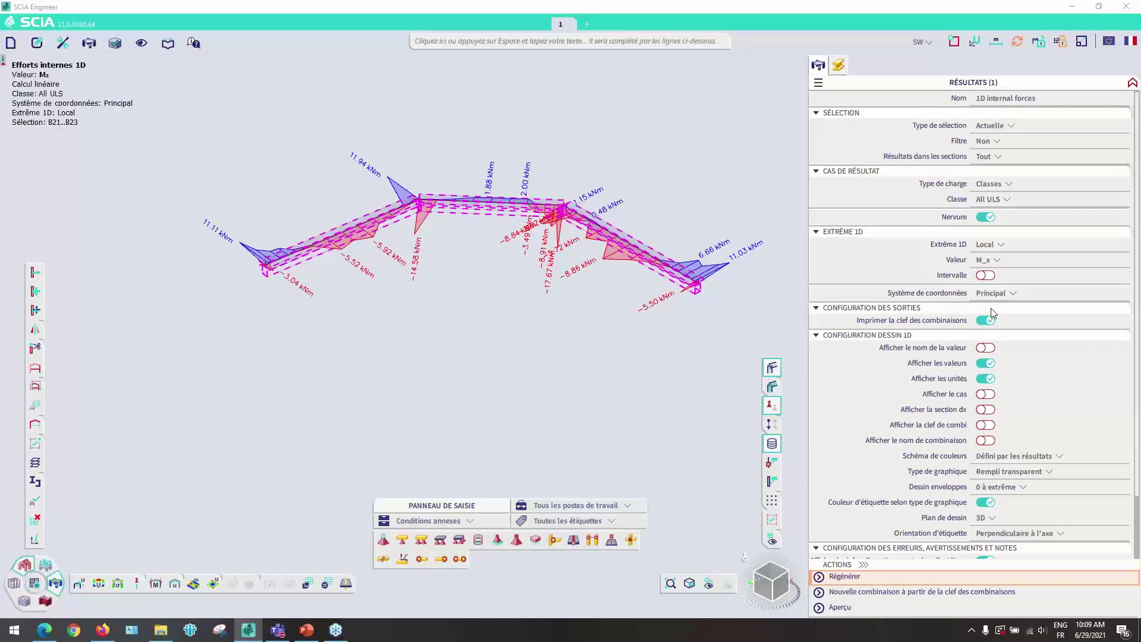
pyautogui.click(845, 577)
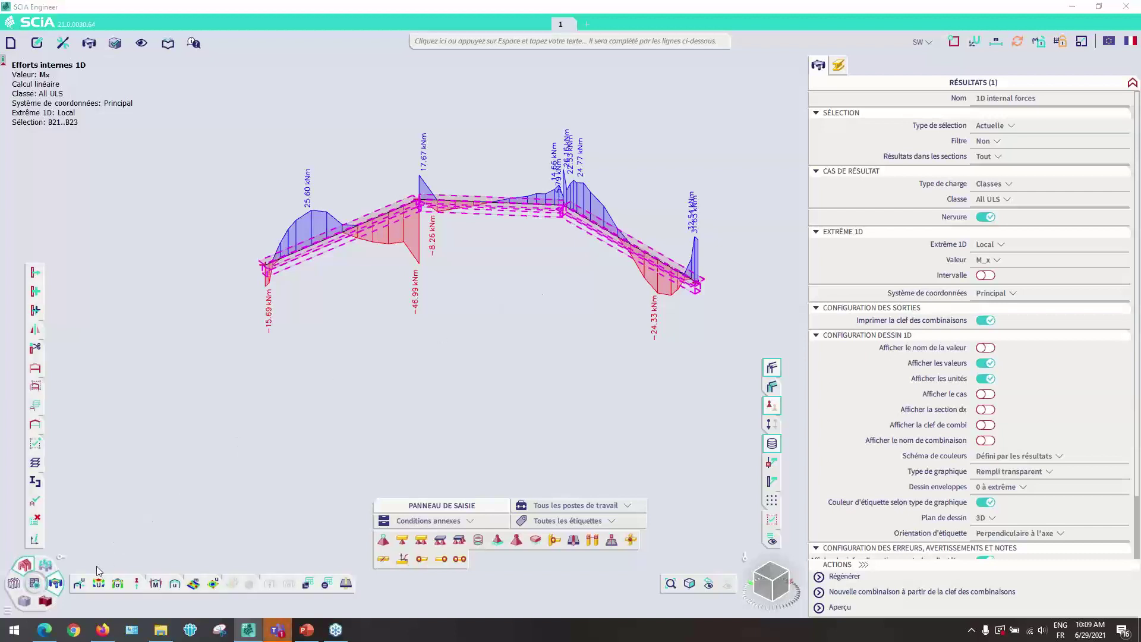
# Examine the rib (Nervure) settings for modifying internal forces in the concrete configuration's Efforts internes view.
pyautogui.click(24, 601)
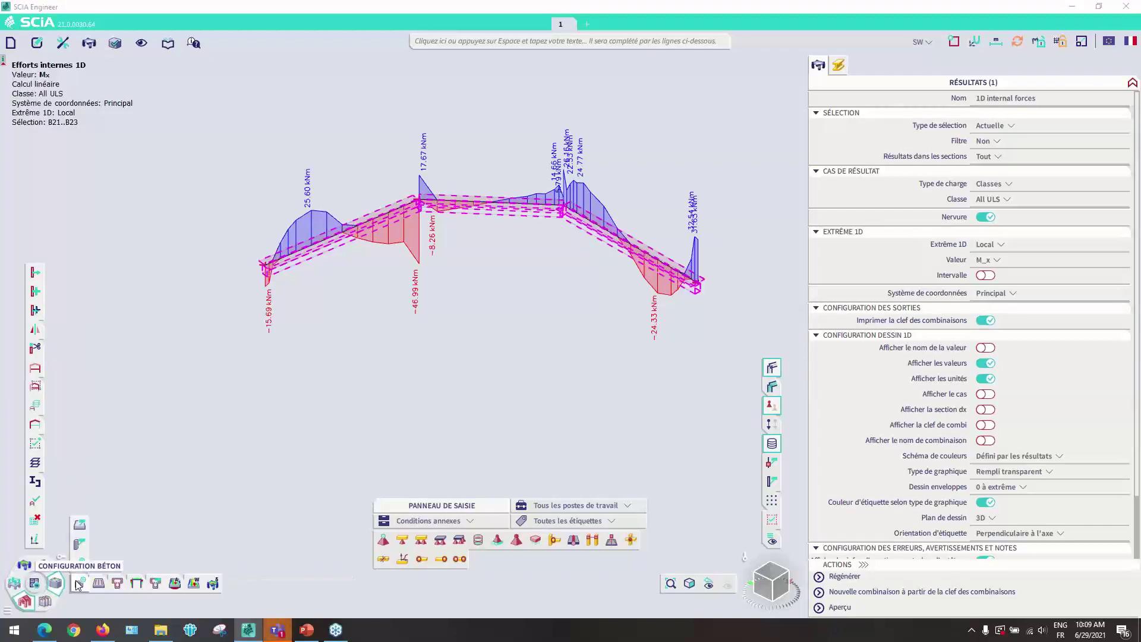
pyautogui.click(80, 564)
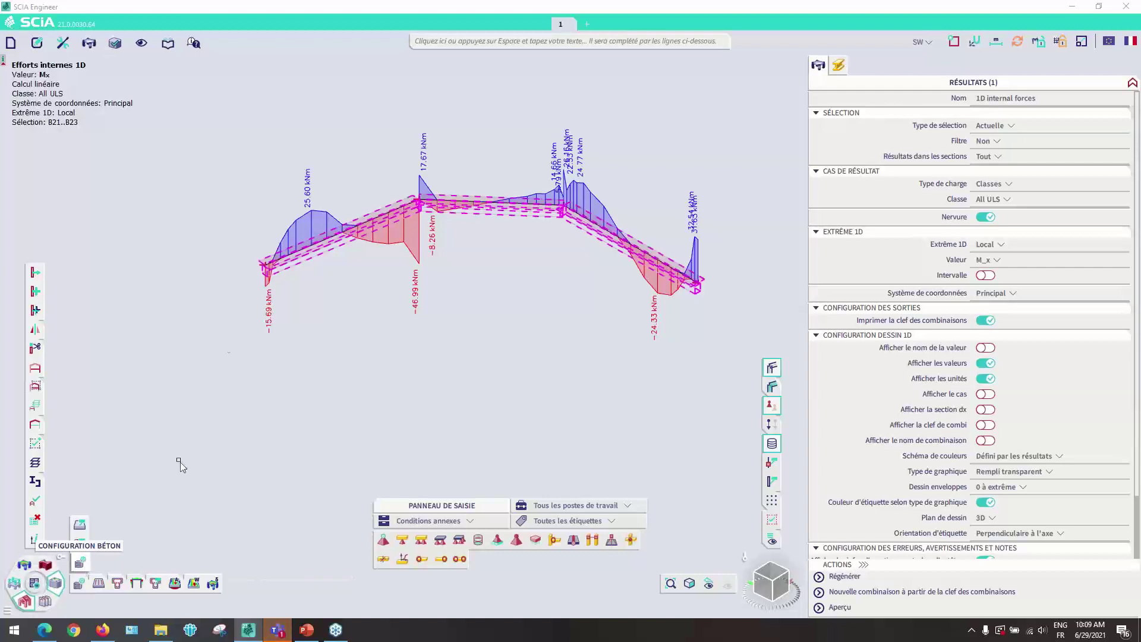
pyautogui.click(322, 142)
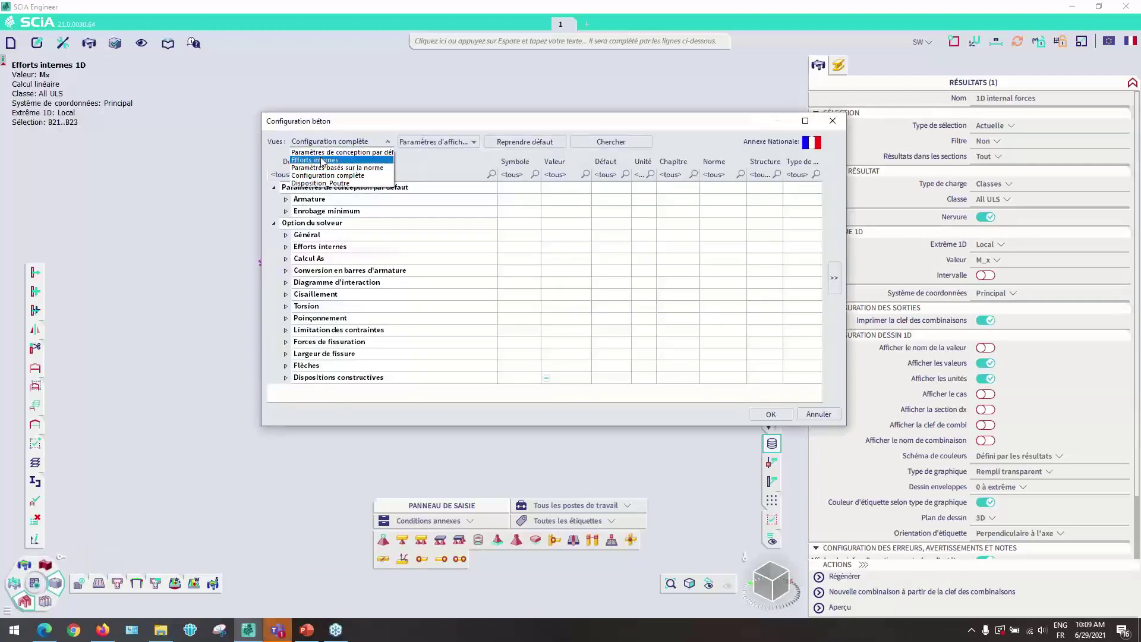
pyautogui.click(321, 158)
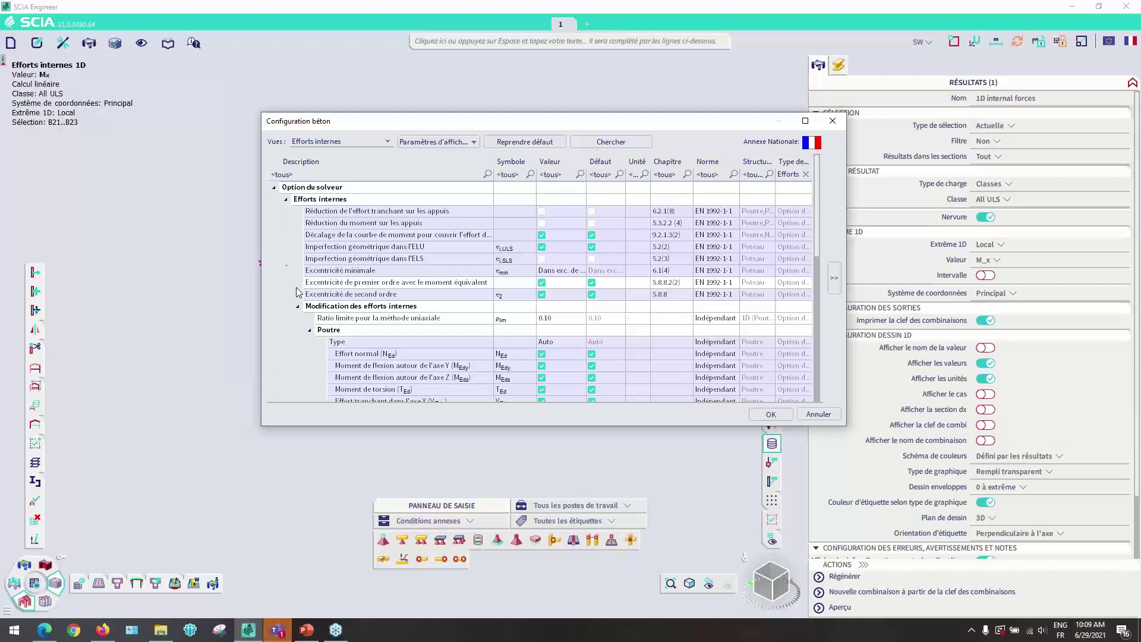
pyautogui.click(309, 331)
pyautogui.click(310, 342)
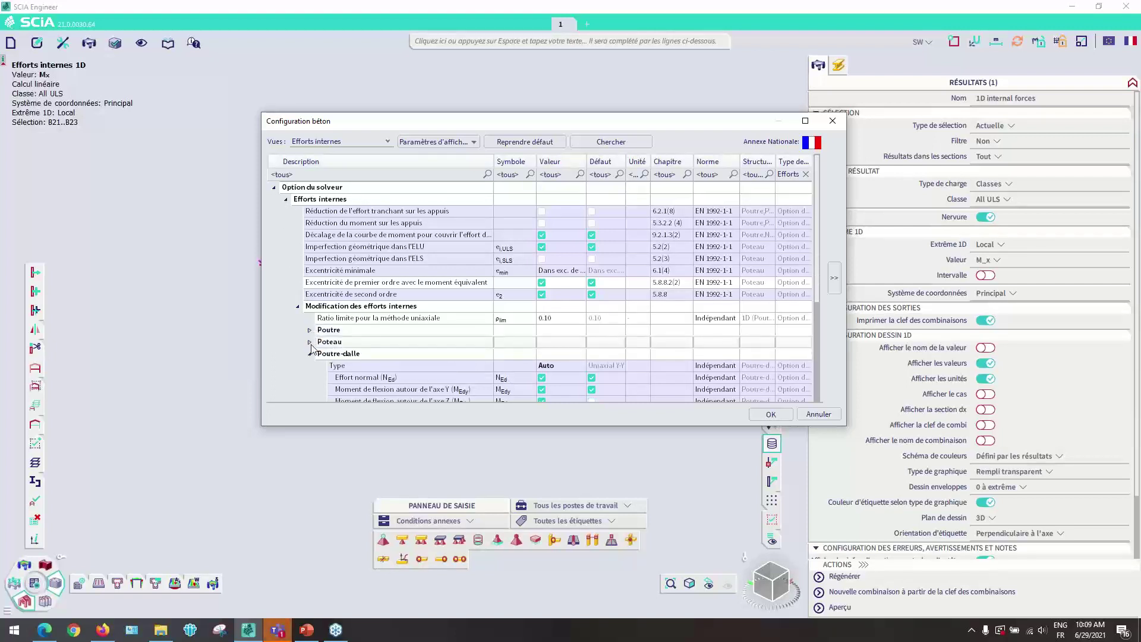
pyautogui.click(309, 353)
pyautogui.scroll(-2, 334, 319)
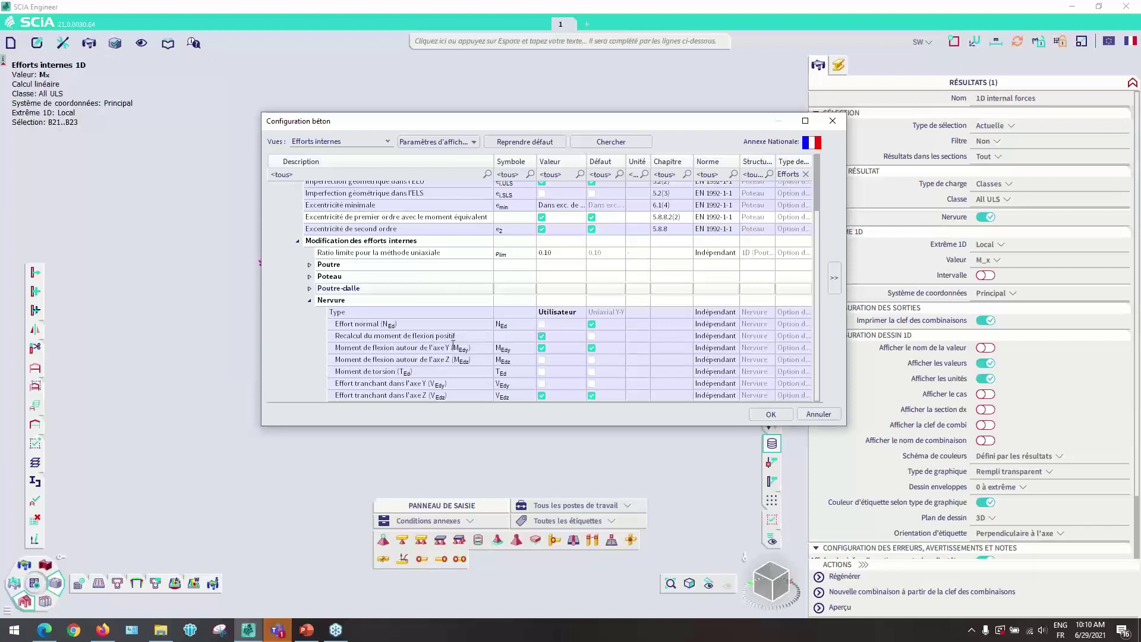
pyautogui.click(768, 415)
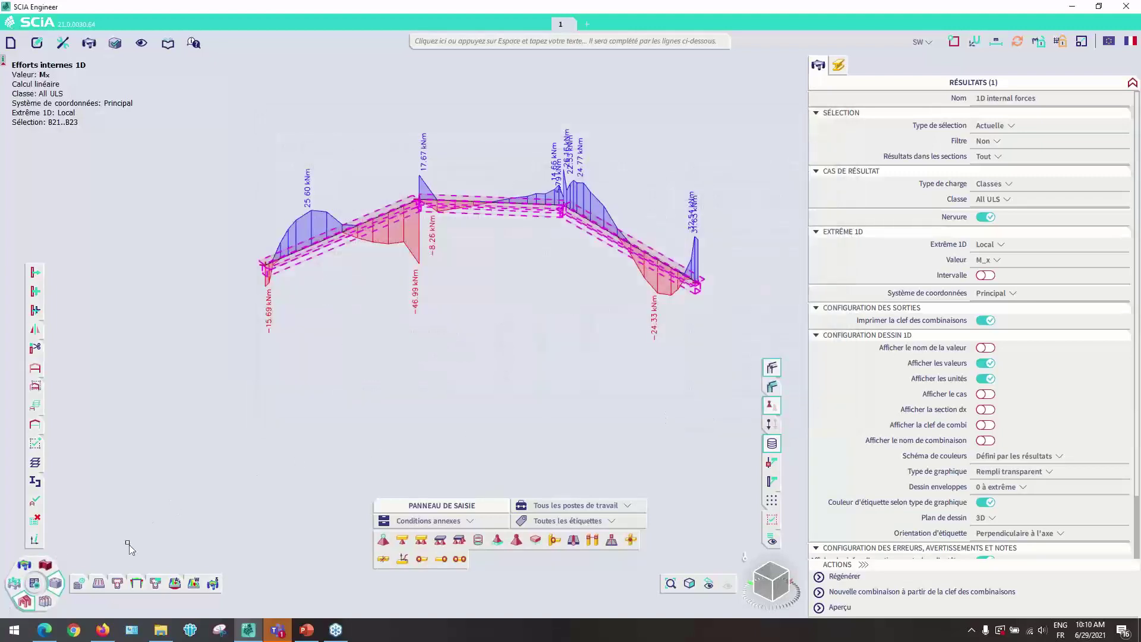
# Bring up the internal forces for 1D concrete design, limited to the current selection with load type Classes.
pyautogui.click(117, 583)
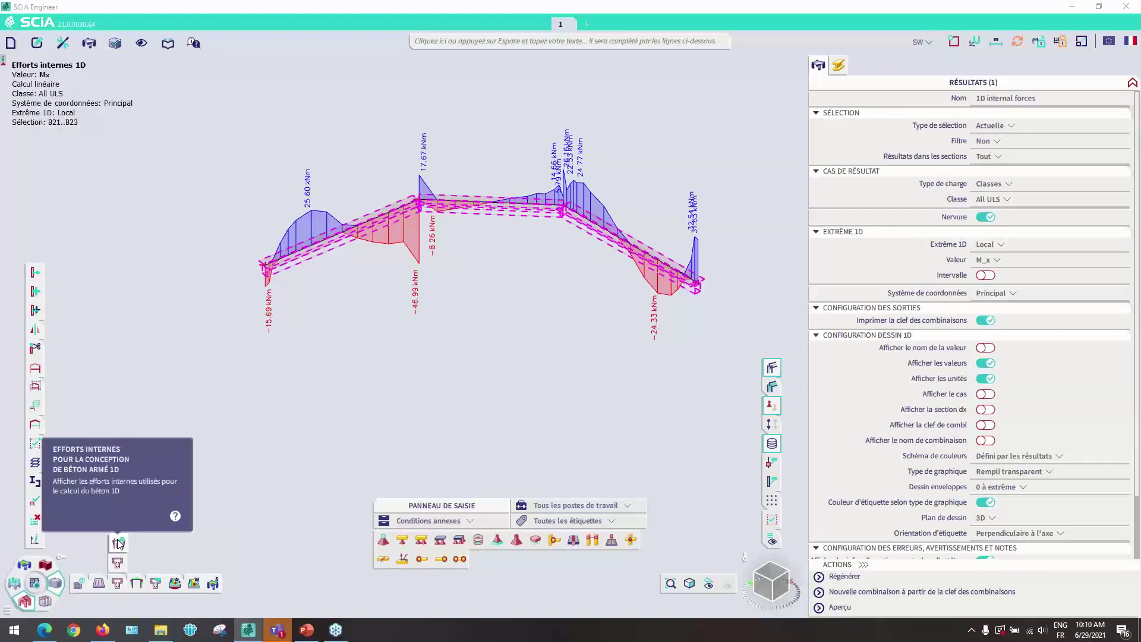
pyautogui.click(118, 542)
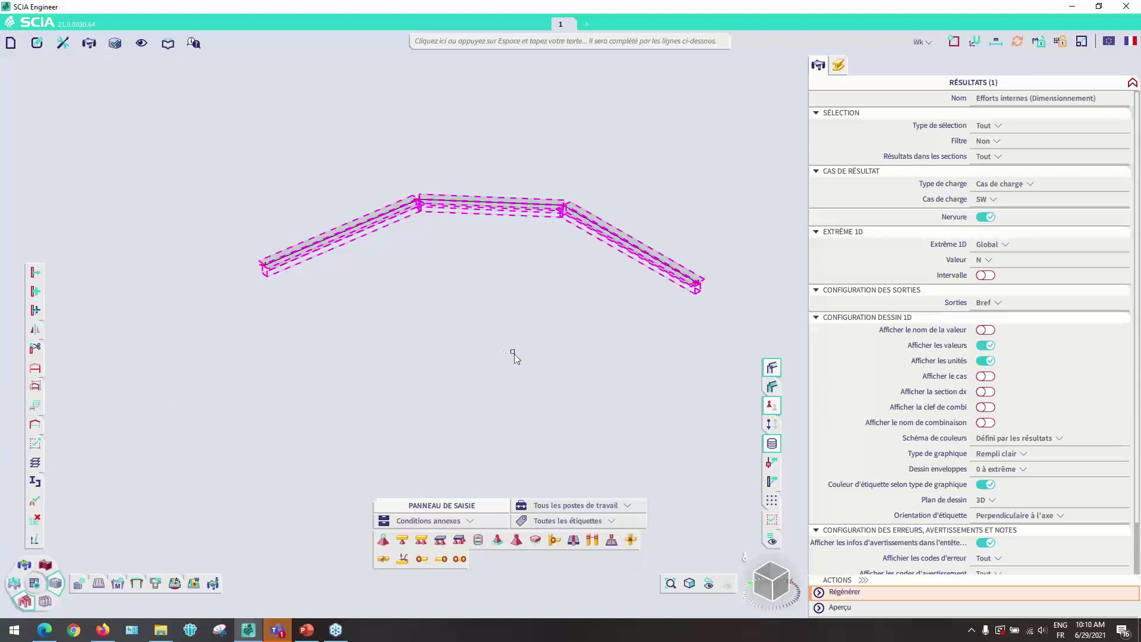
pyautogui.click(988, 126)
pyautogui.click(993, 149)
pyautogui.click(999, 184)
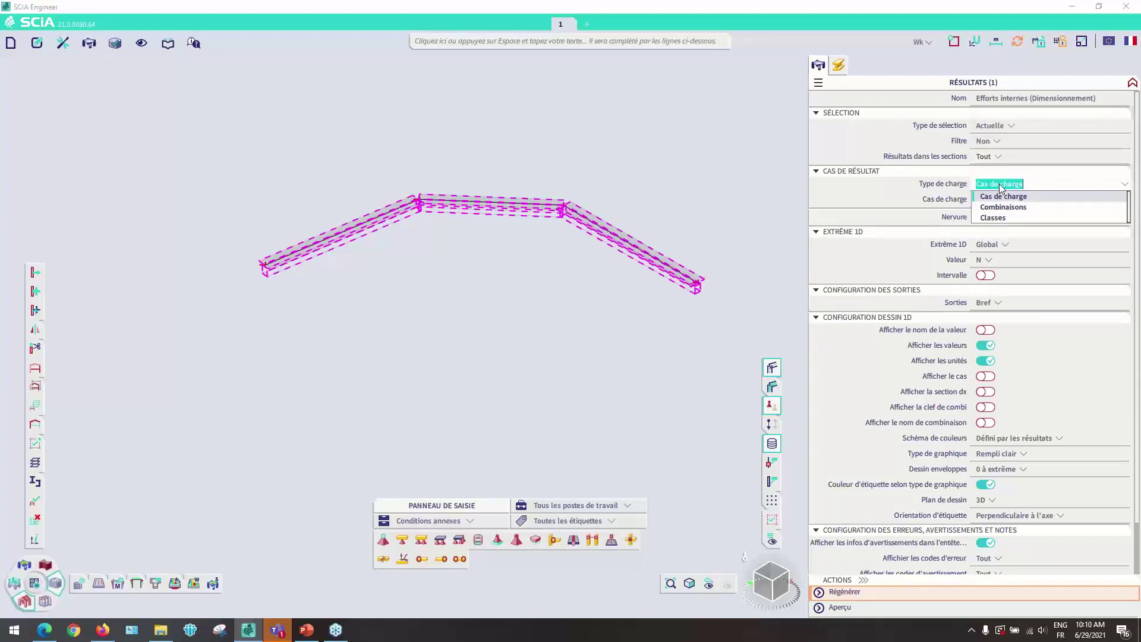
pyautogui.click(1000, 217)
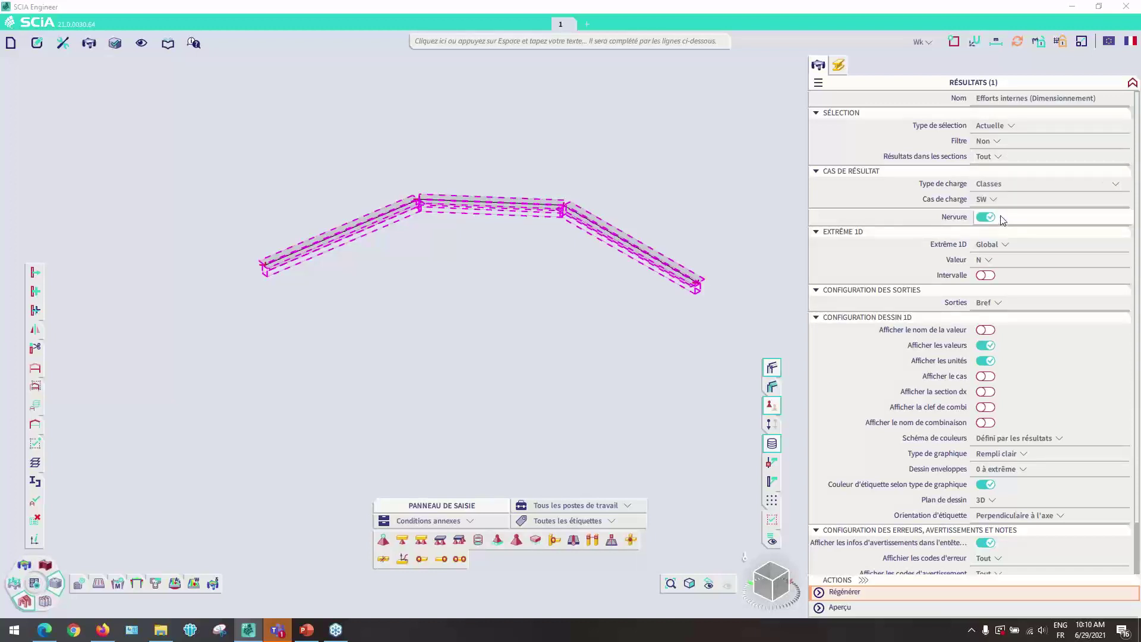
# Set the displayed design force to MEd and regenerate the diagram on the ribs.
pyautogui.click(999, 261)
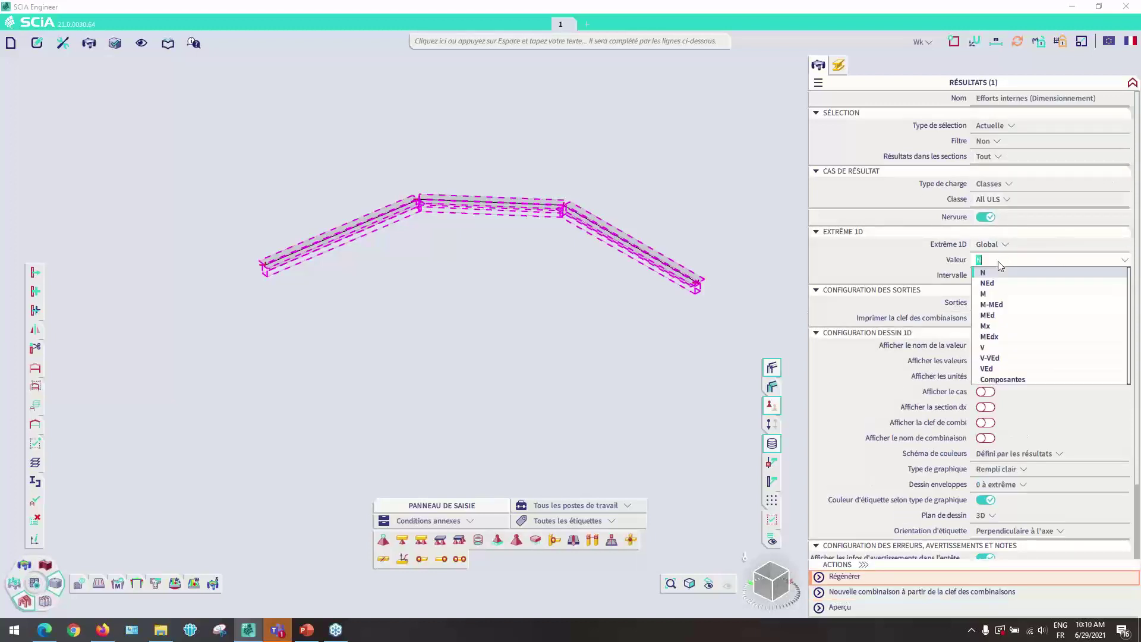
pyautogui.click(996, 315)
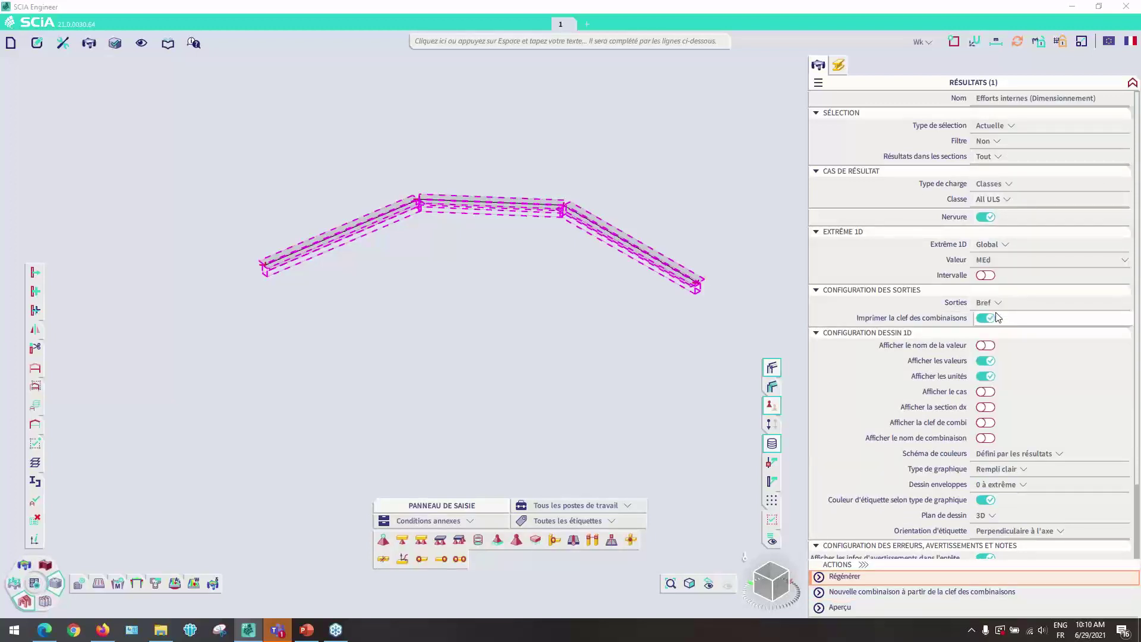
pyautogui.click(852, 576)
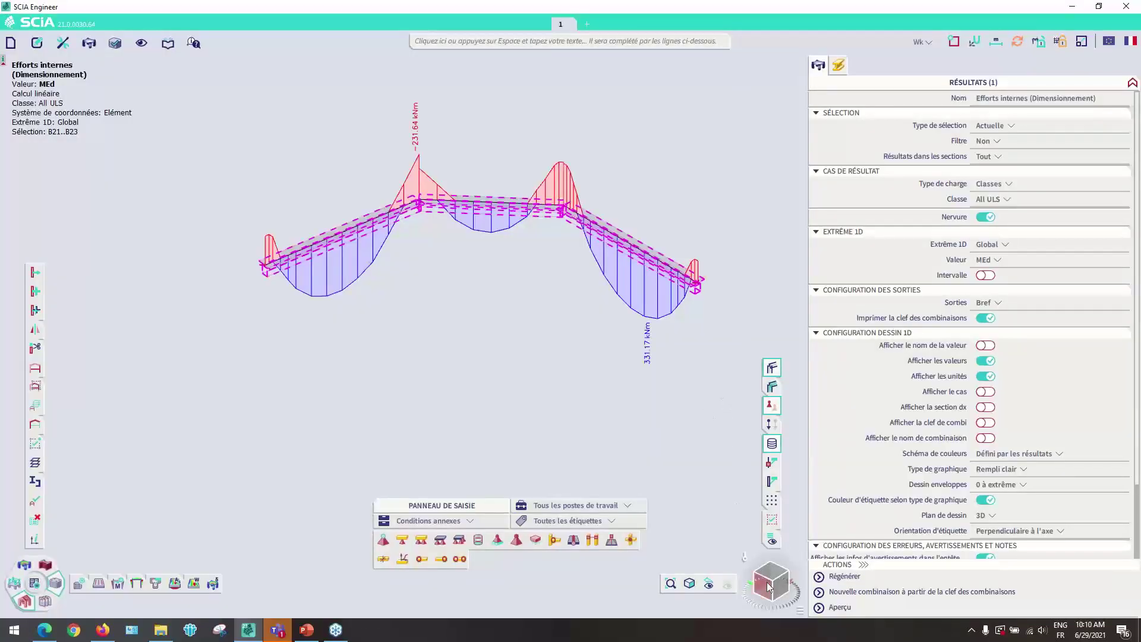
# Preview the design internal forces table in an enlarged report window, compare original and design values, and close it.
pyautogui.moveTo(774, 585)
pyautogui.mouseDown()
pyautogui.moveTo(773, 606)
pyautogui.moveTo(776, 587)
pyautogui.mouseUp()
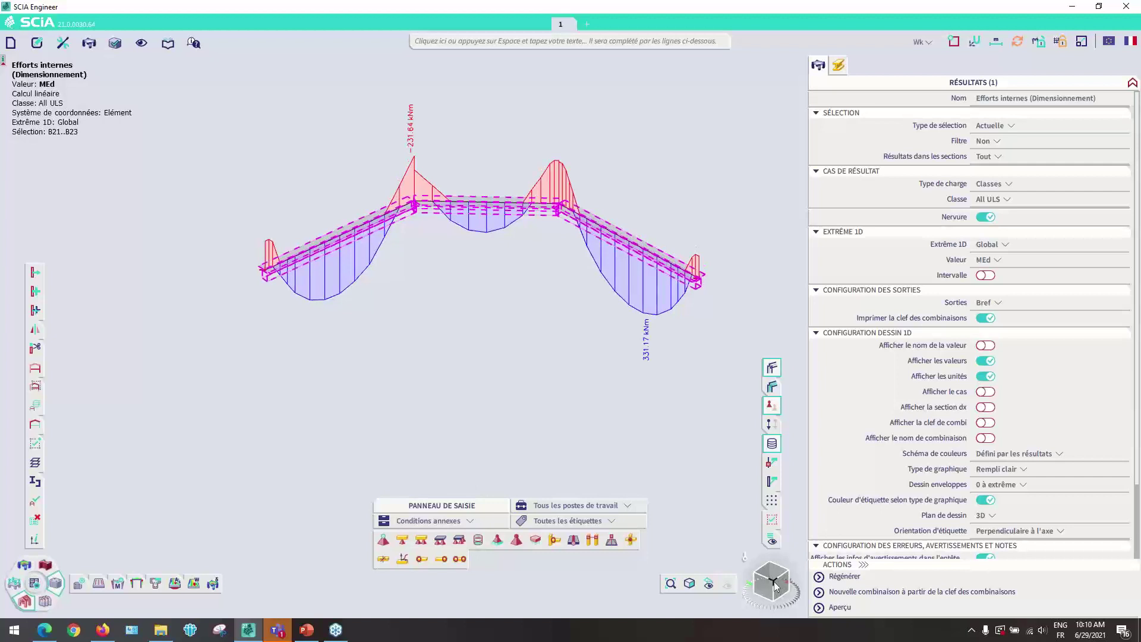
pyautogui.click(855, 607)
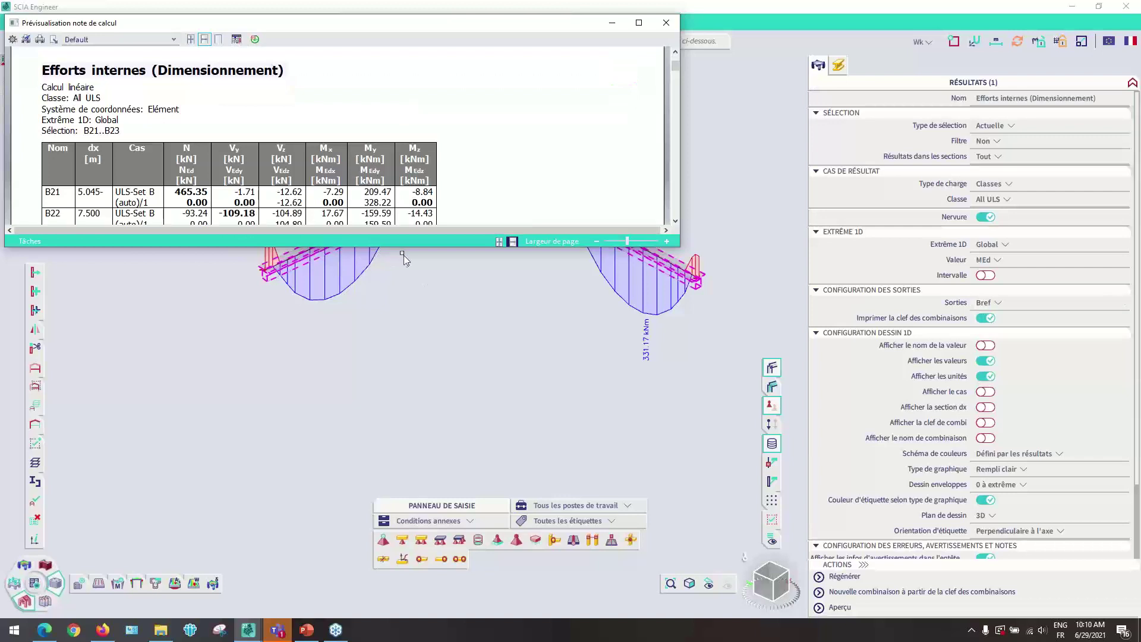
pyautogui.moveTo(397, 246); pyautogui.dragTo(378, 448)
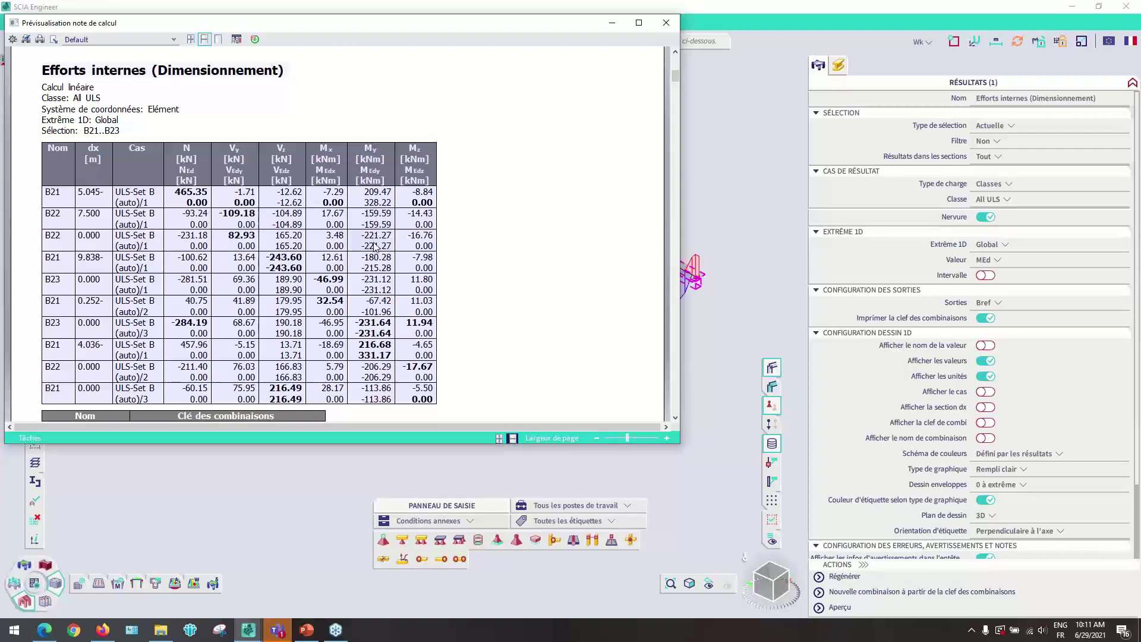
pyautogui.click(666, 23)
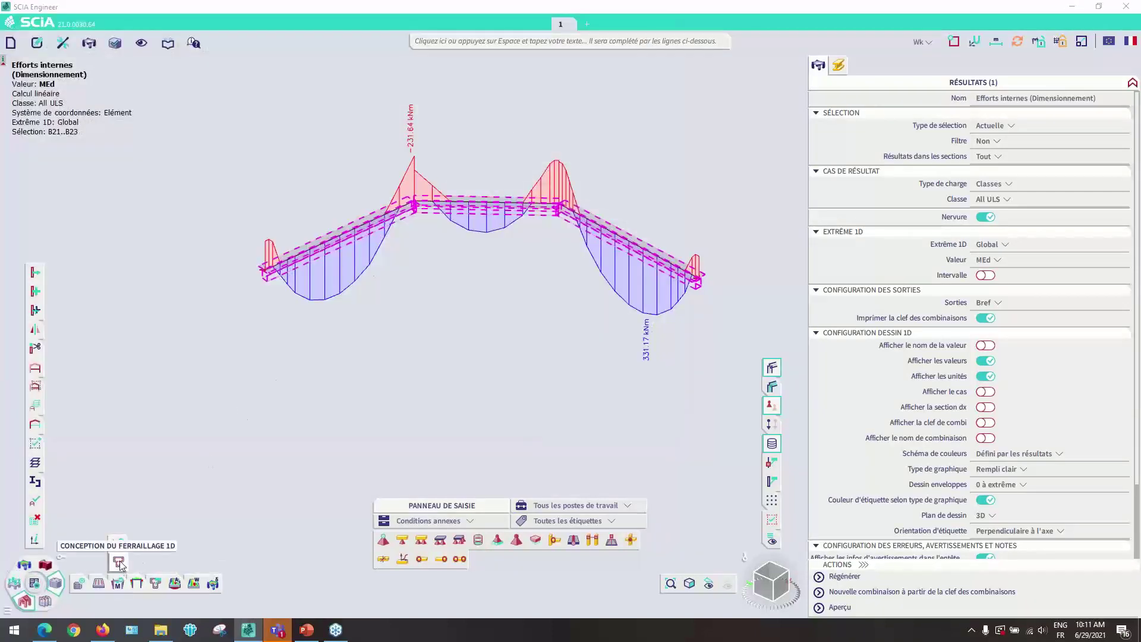
# Run the 1D reinforcement design for the selected ribs with combination ULS-Set B (auto), displaying the provided reinforcement As,déf (φ).
pyautogui.click(118, 562)
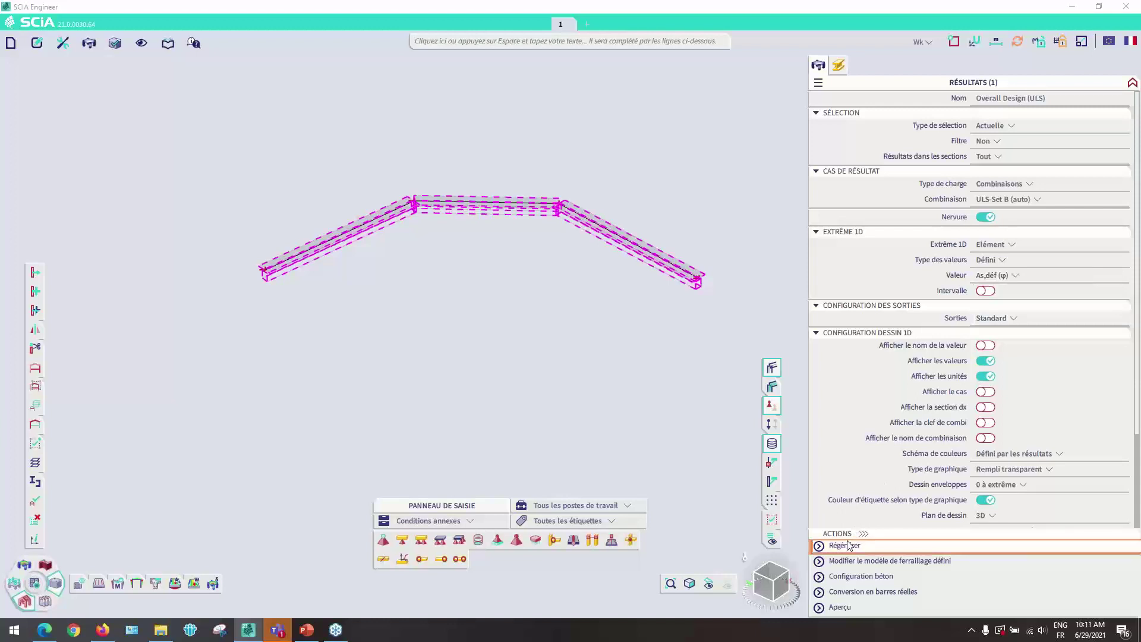
pyautogui.click(818, 543)
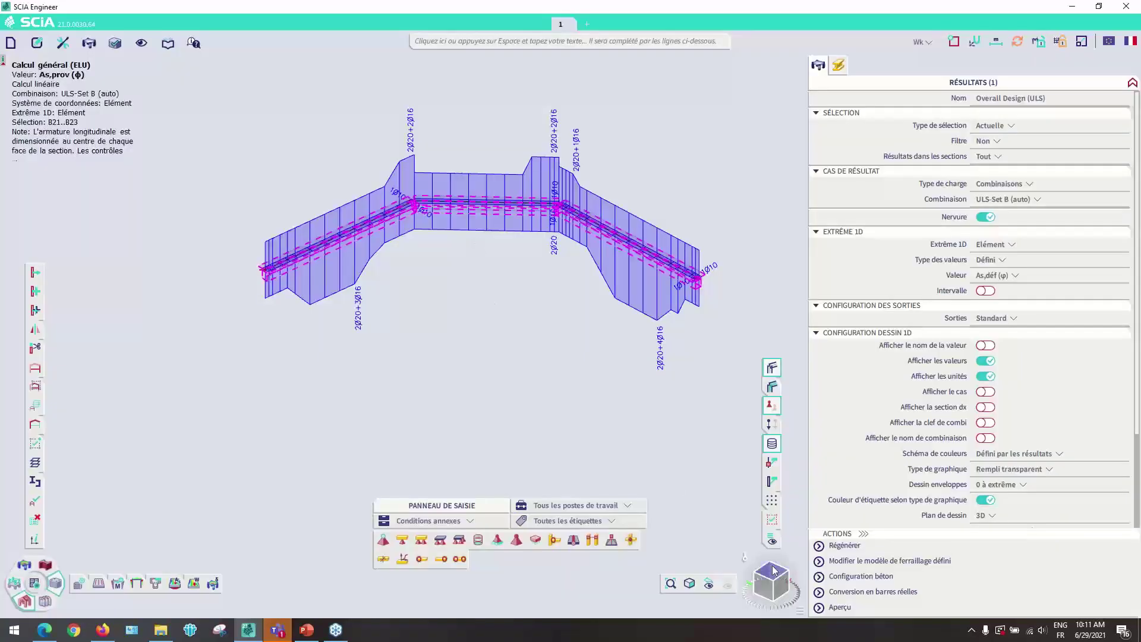
pyautogui.moveTo(775, 585)
pyautogui.mouseDown()
pyautogui.moveTo(773, 614)
pyautogui.moveTo(774, 588)
pyautogui.mouseUp()
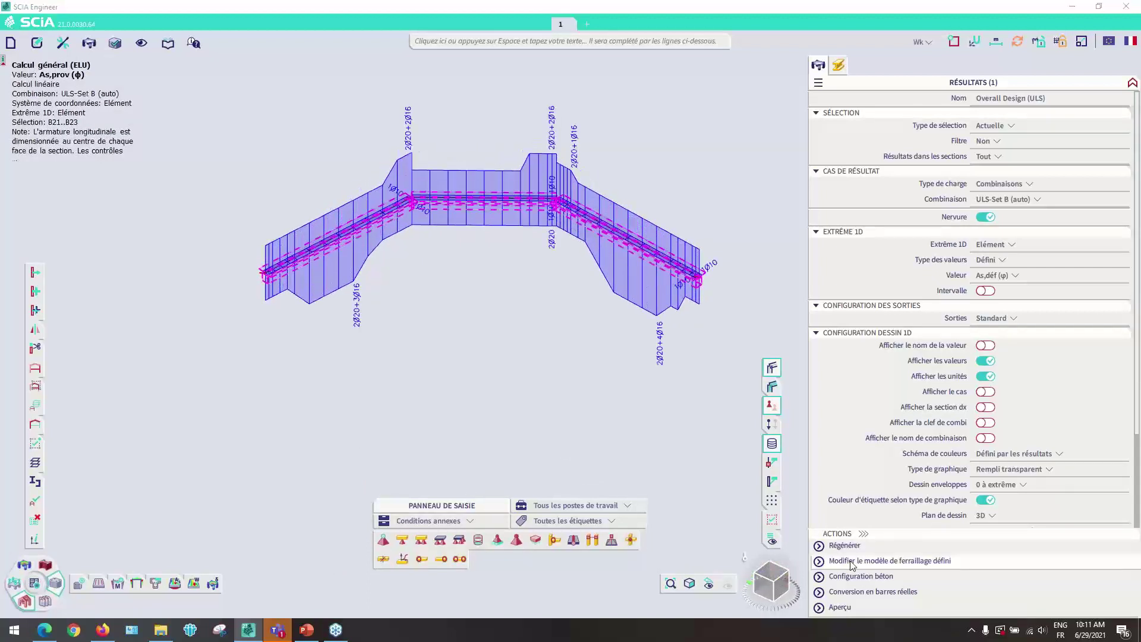
# Preview the overall ULS design report, review the design forces per combination, and close it.
pyautogui.click(840, 607)
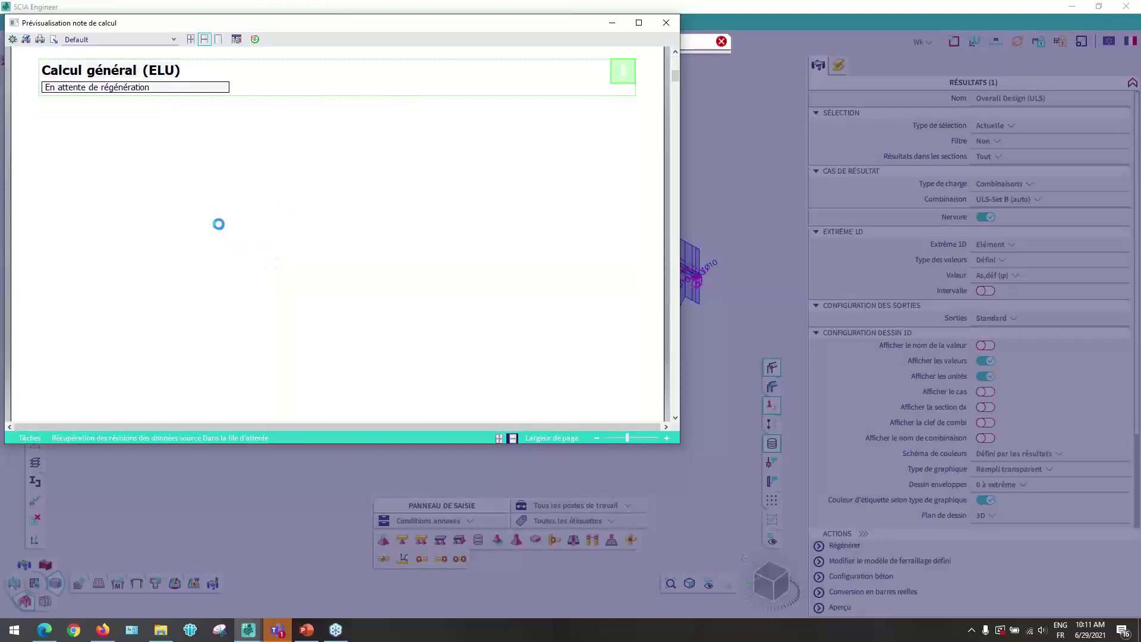
pyautogui.scroll(-5, 215, 266)
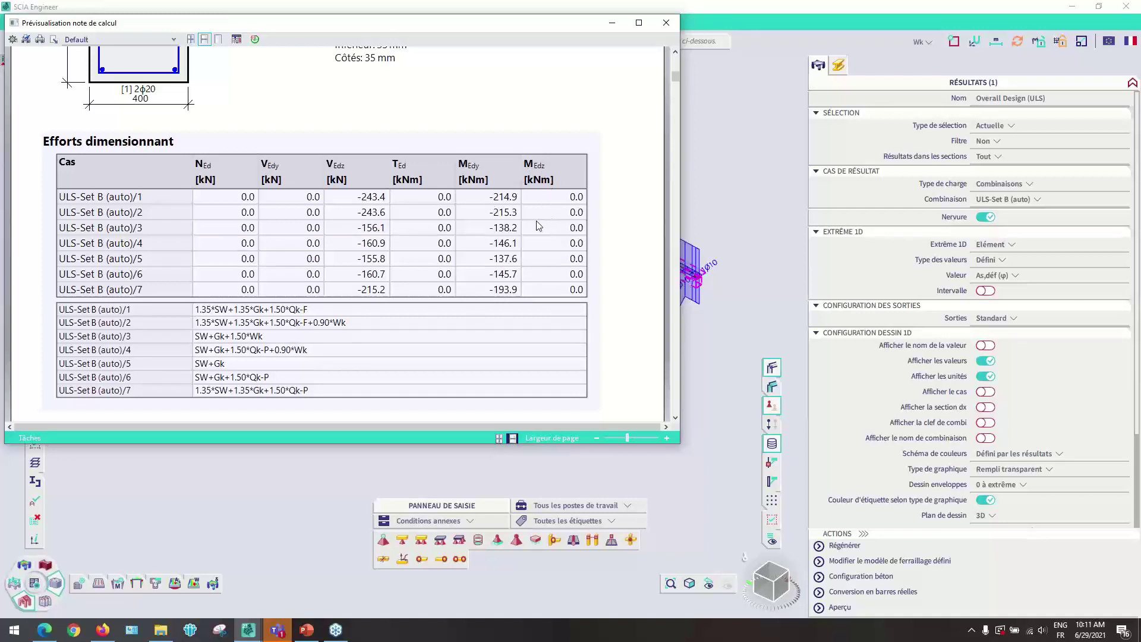
pyautogui.click(666, 23)
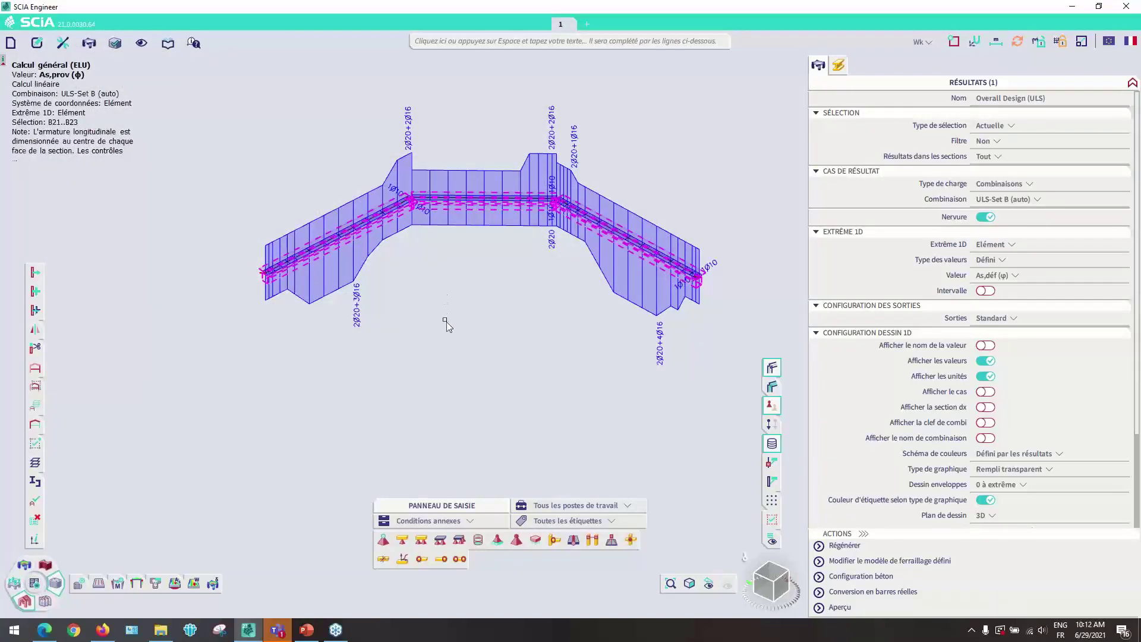
# Try enabling the torsion moment (TEd) under the internal force modifications of new 1D concrete member data for the left rib.
pyautogui.moveTo(80, 583)
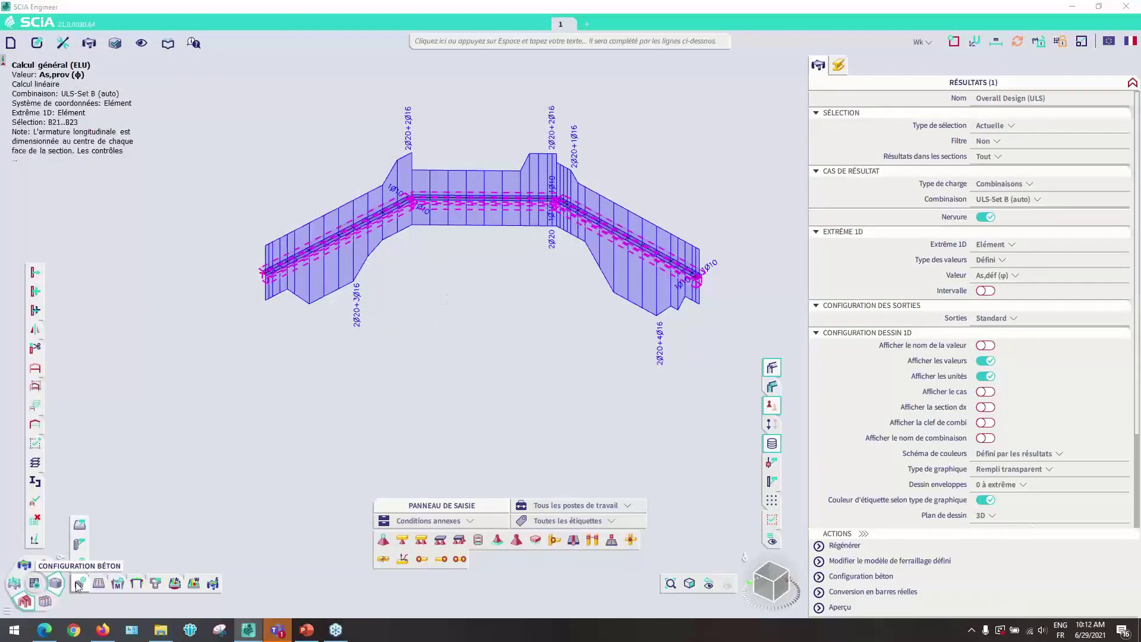
pyautogui.click(82, 546)
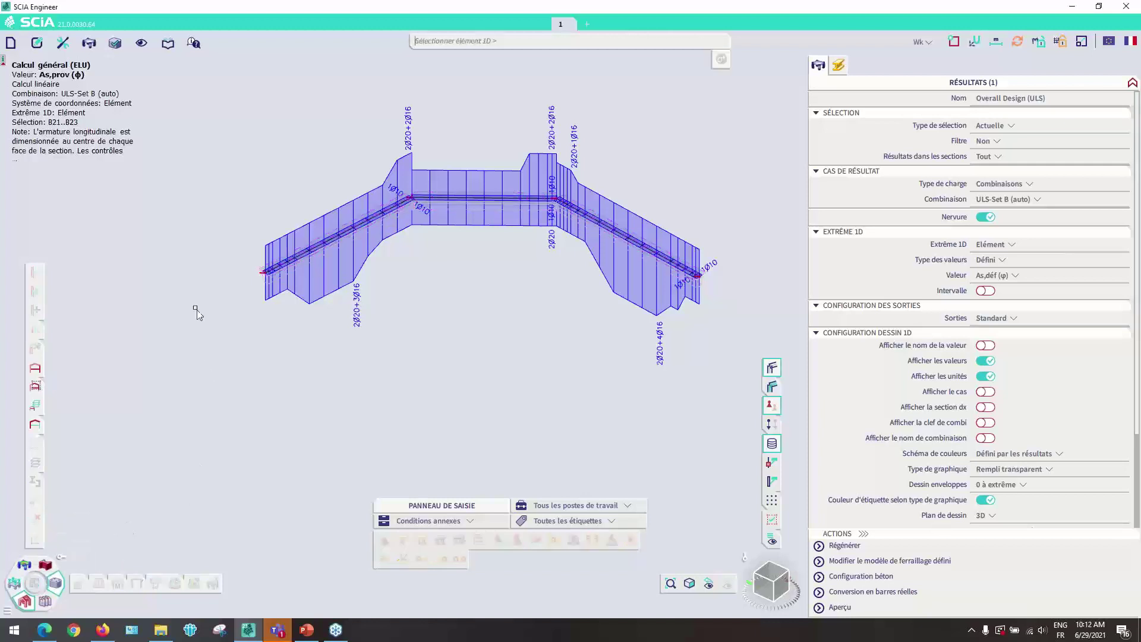
pyautogui.click(297, 262)
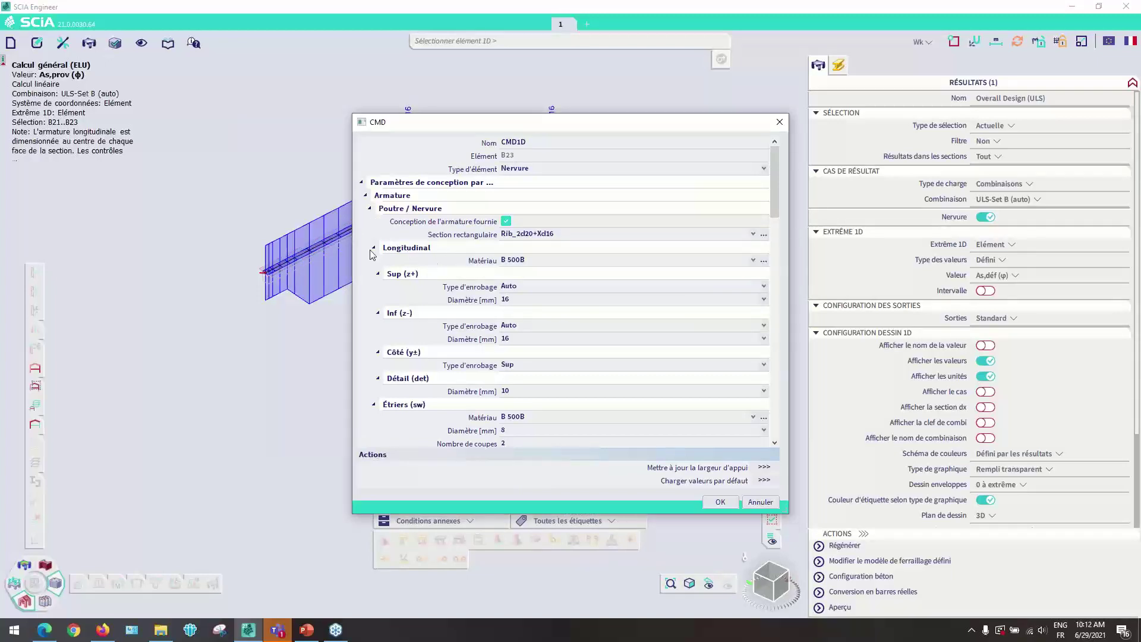
pyautogui.scroll(-10, 372, 255)
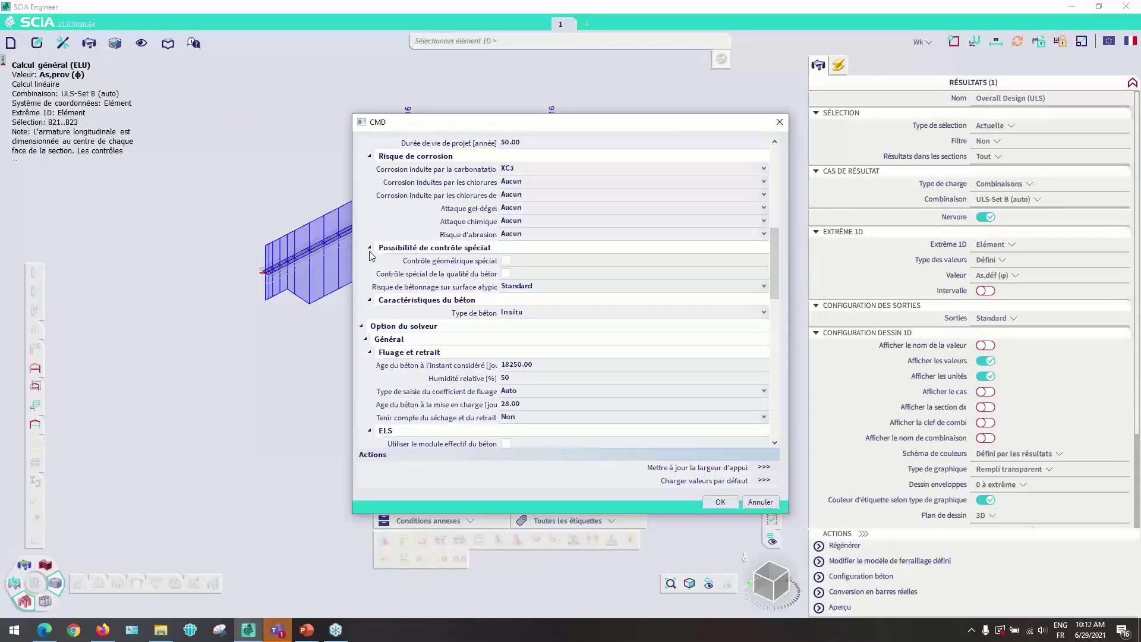
pyautogui.scroll(-9, 372, 256)
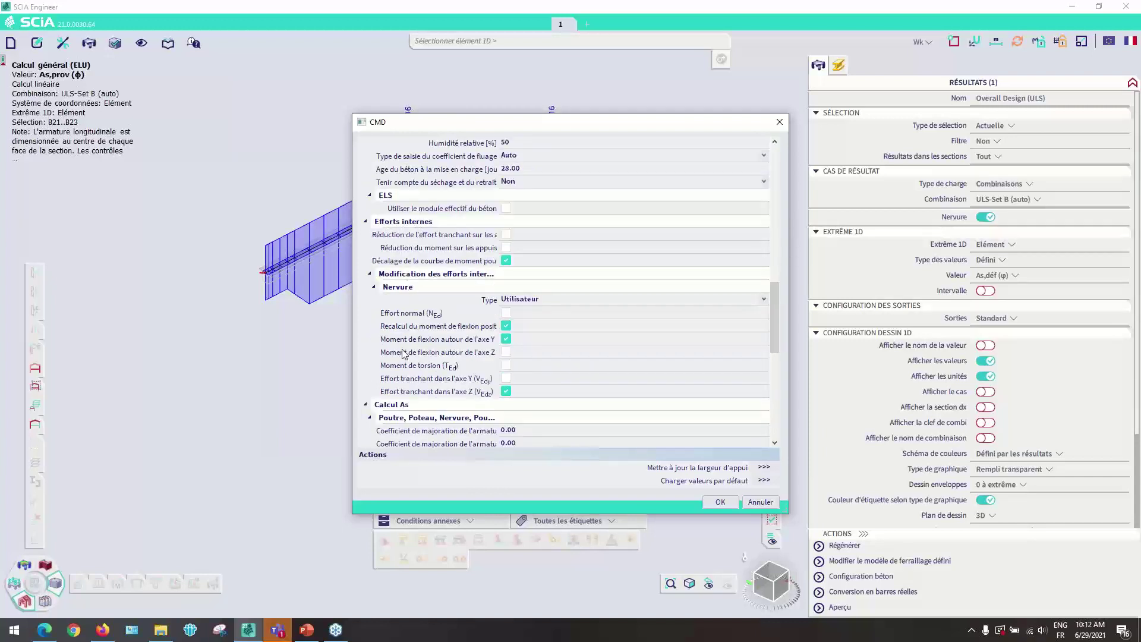
pyautogui.click(505, 364)
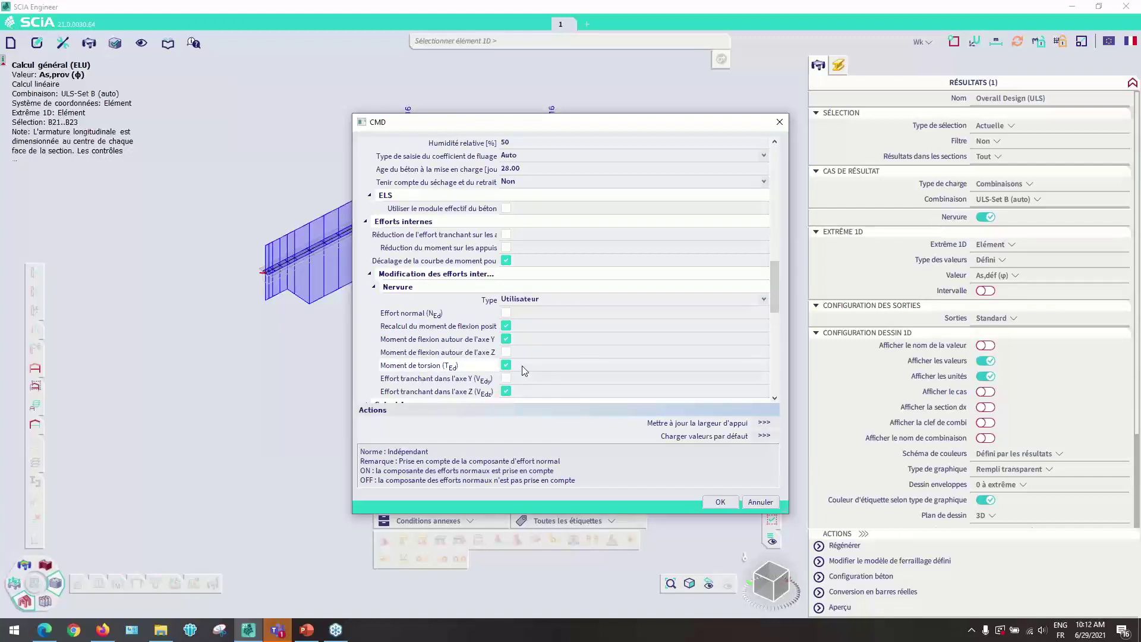
pyautogui.click(760, 503)
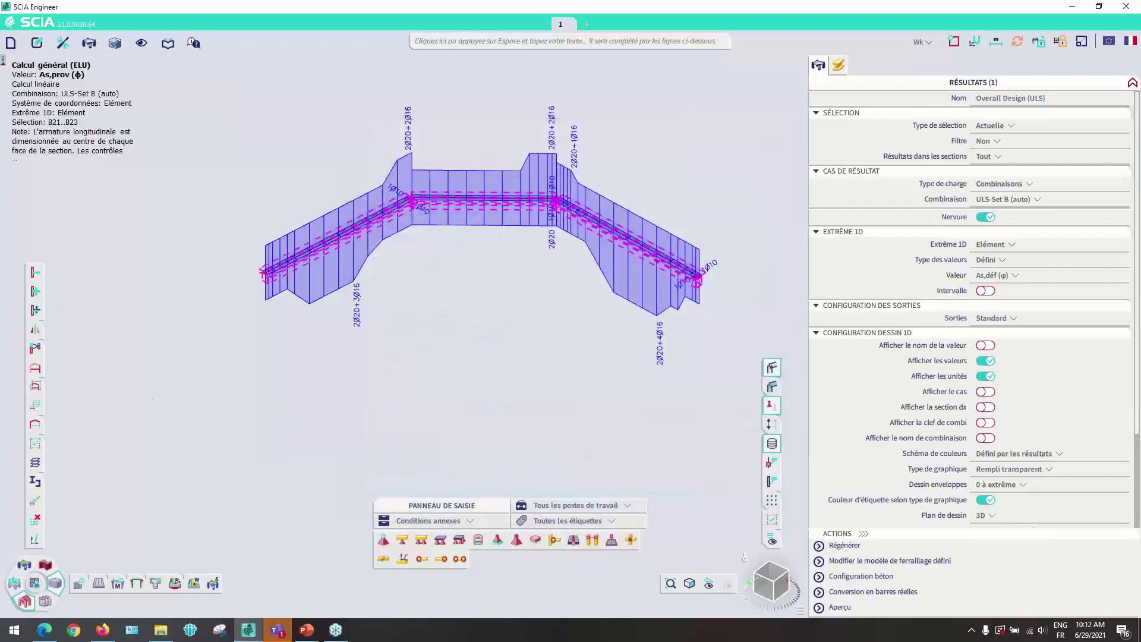
pyautogui.hotkey('alt', 'Tab')
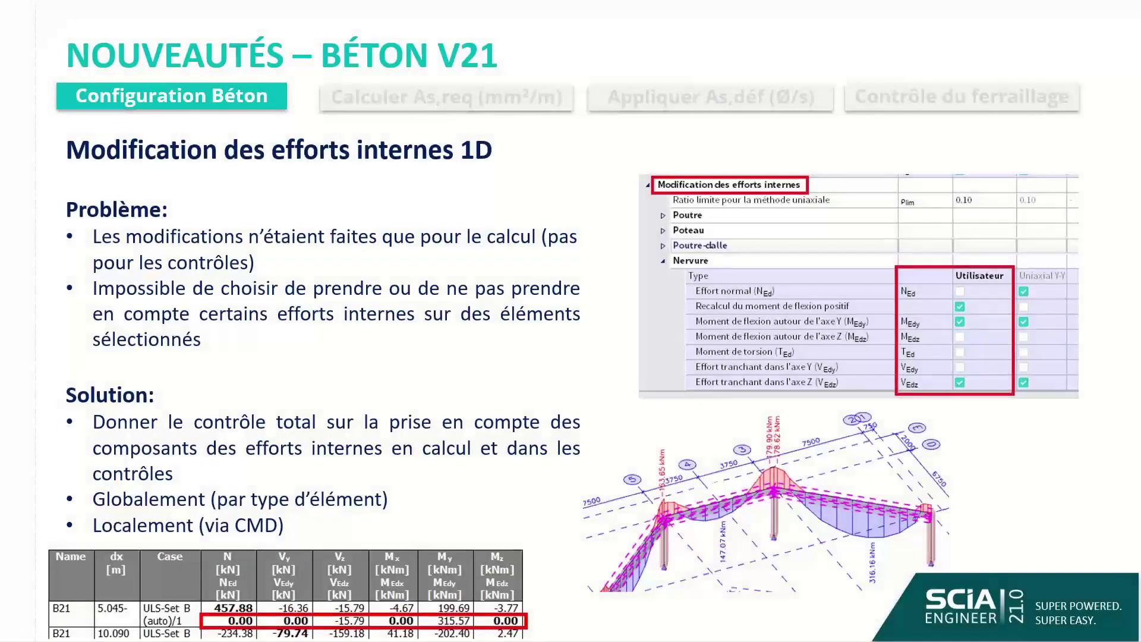
pyautogui.click(68, 214)
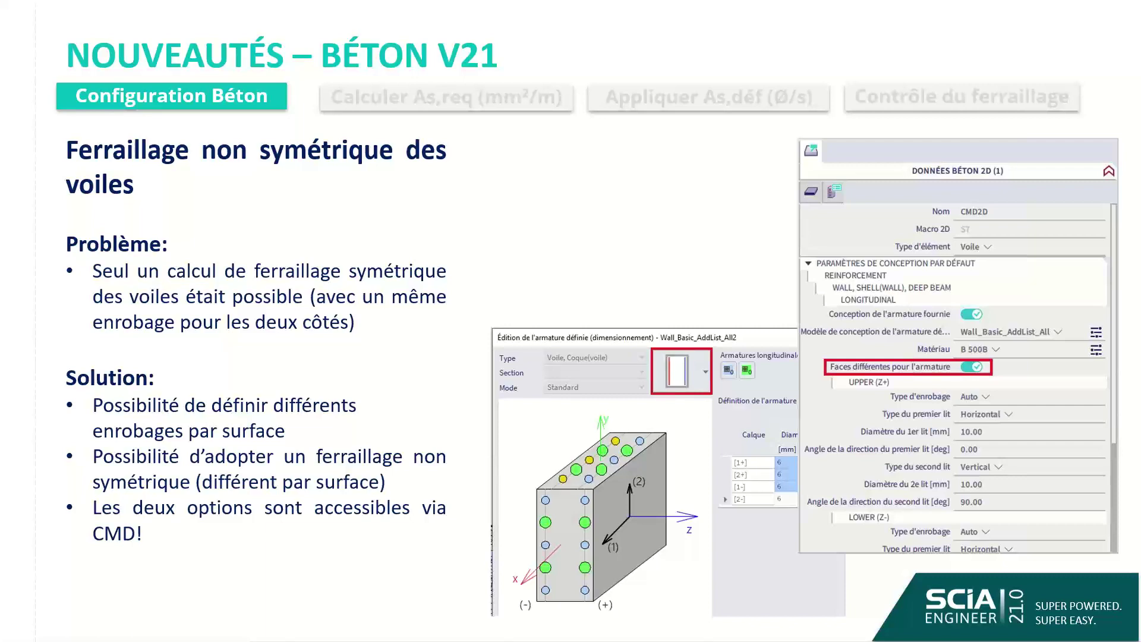
pyautogui.hotkey('alt', 'Tab')
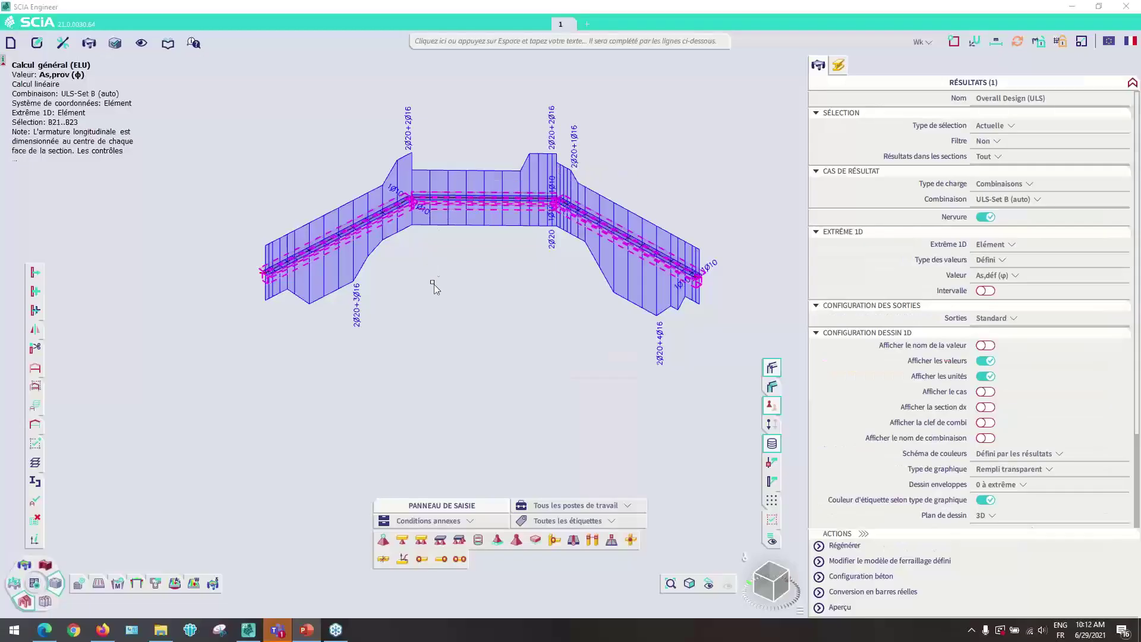
# Clear the rib selection and restore the visibility of the whole structure.
pyautogui.press('Escape')
pyautogui.click(141, 42)
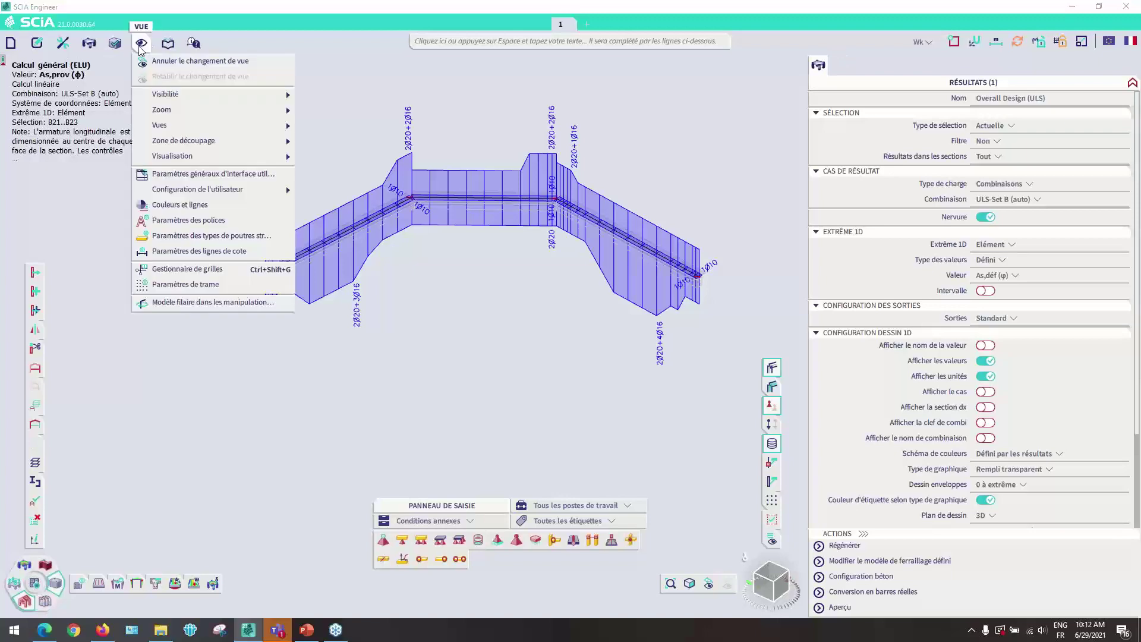
pyautogui.moveTo(178, 96)
pyautogui.click(416, 98)
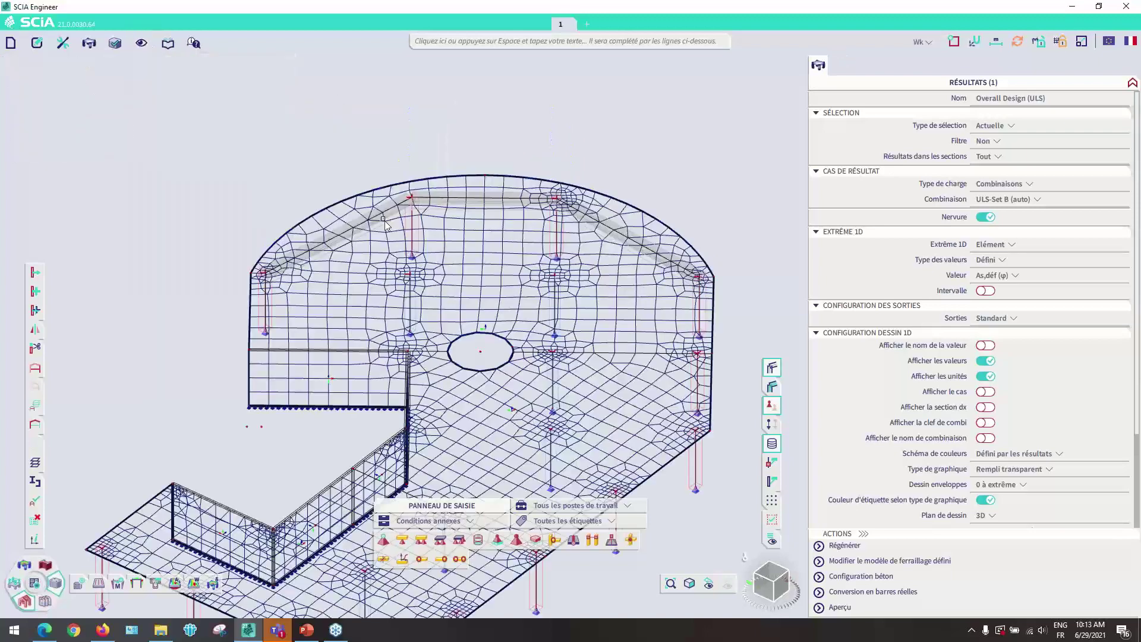
# Add 2D concrete member data of type Voile with default settings to the wall nearest the circular slab opening.
pyautogui.scroll(-3, 466, 277)
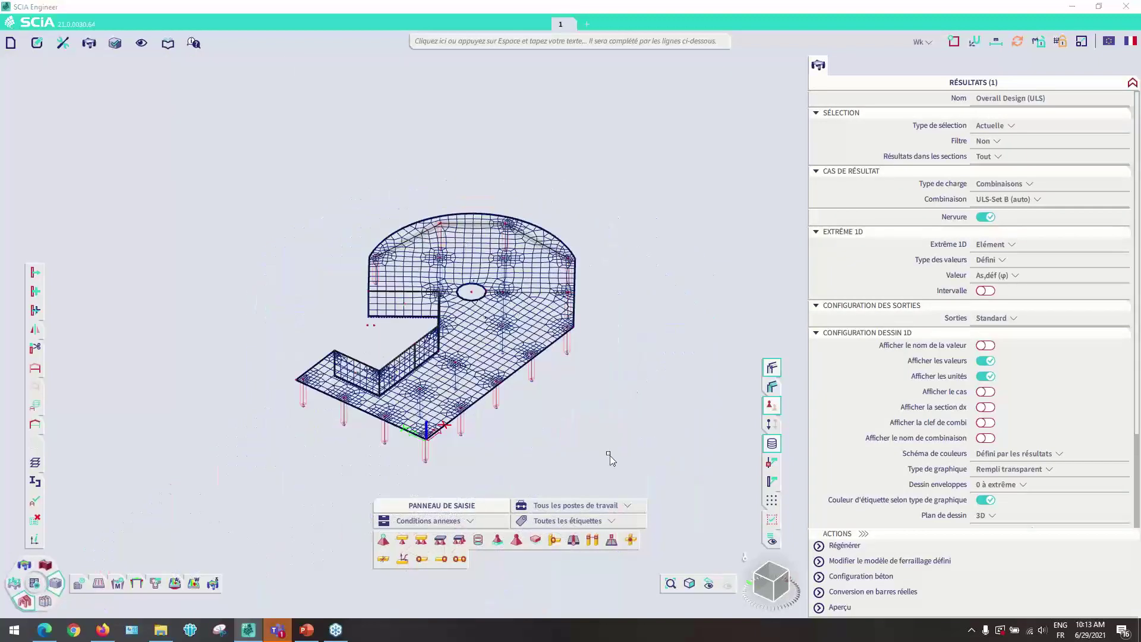
pyautogui.moveTo(761, 573); pyautogui.dragTo(792, 574)
pyautogui.scroll(4, 457, 328)
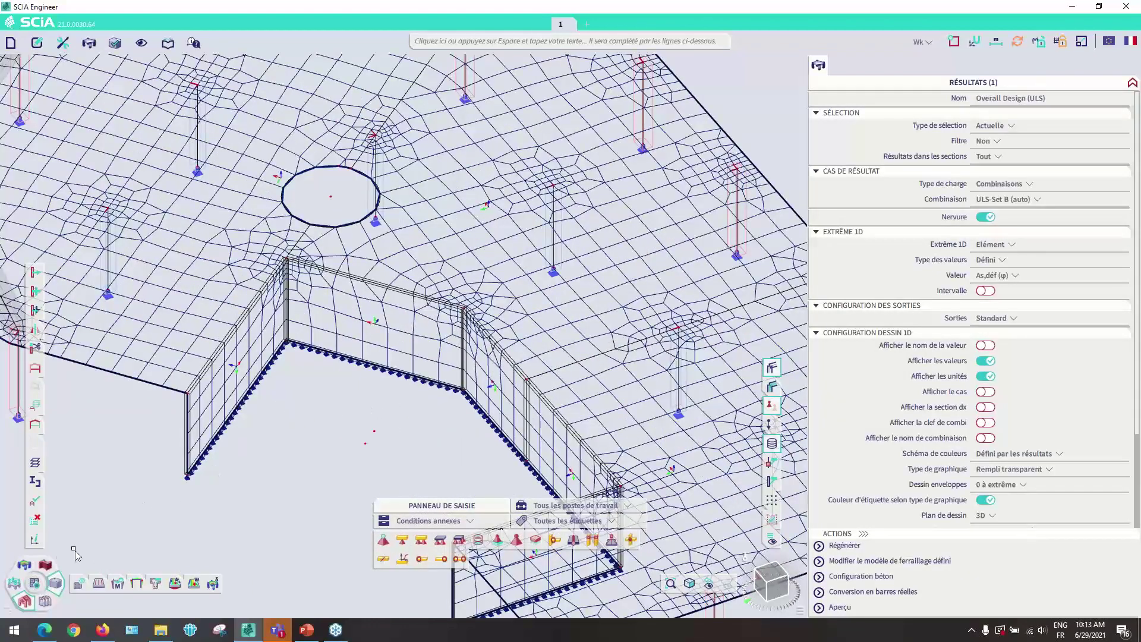
pyautogui.moveTo(79, 585)
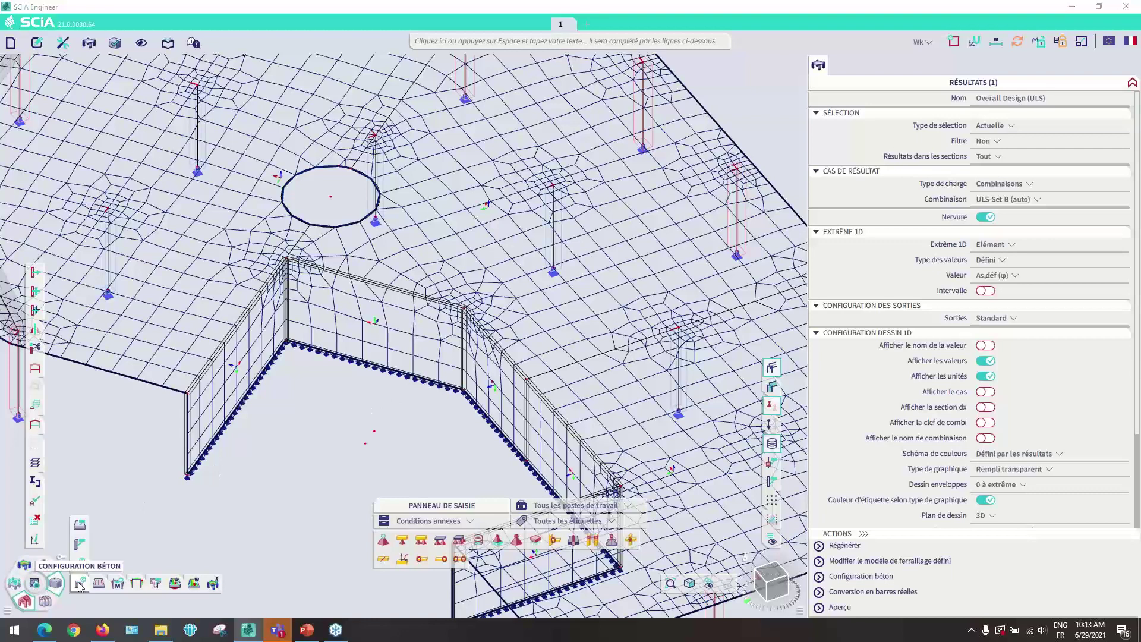
pyautogui.click(80, 524)
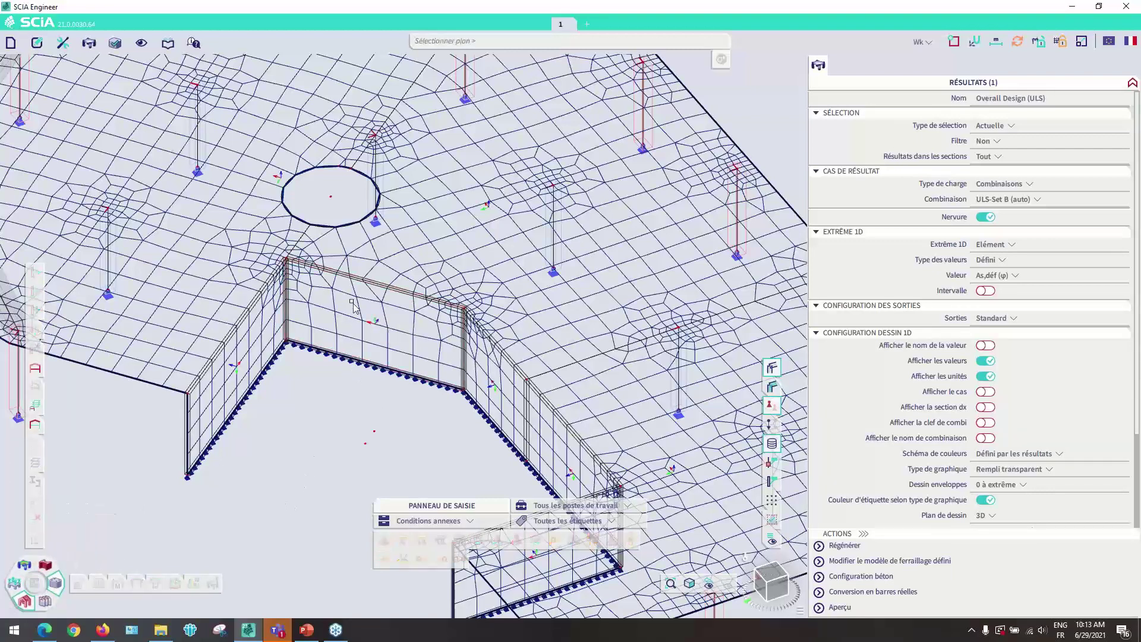
pyautogui.click(352, 283)
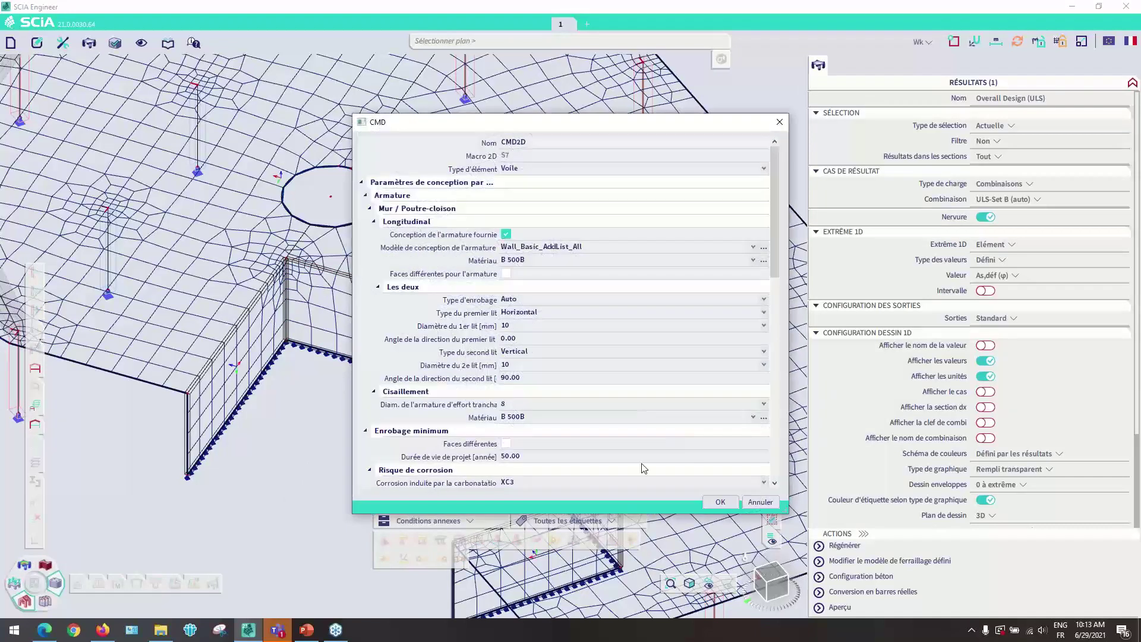
pyautogui.click(720, 502)
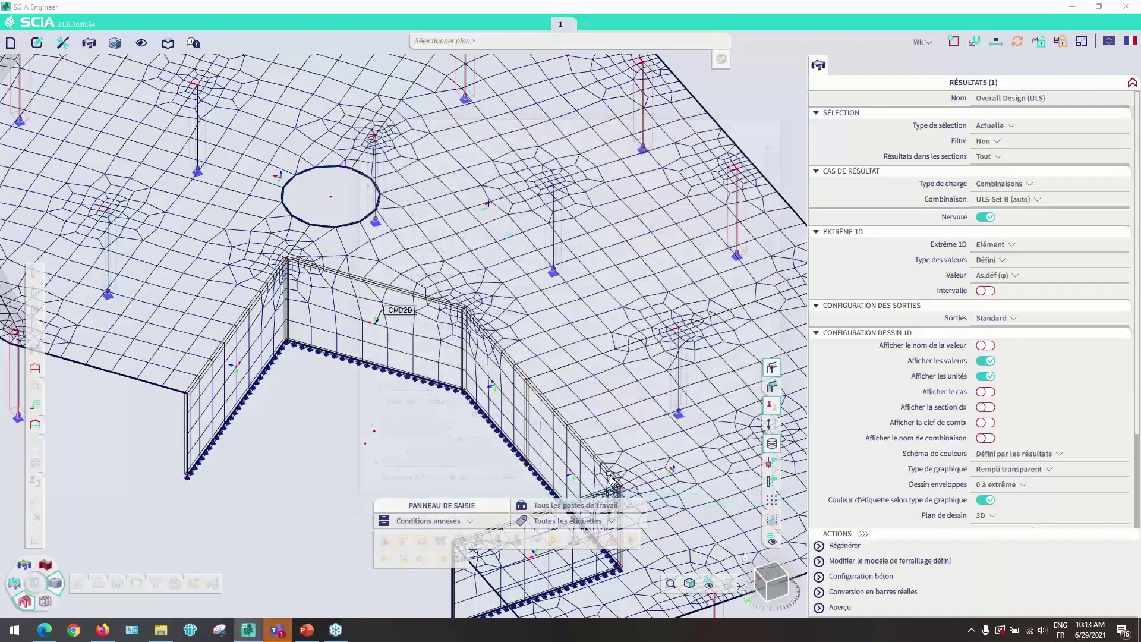
# Select the wall's 2D concrete member data and enable different faces for its longitudinal reinforcement.
pyautogui.click(401, 320)
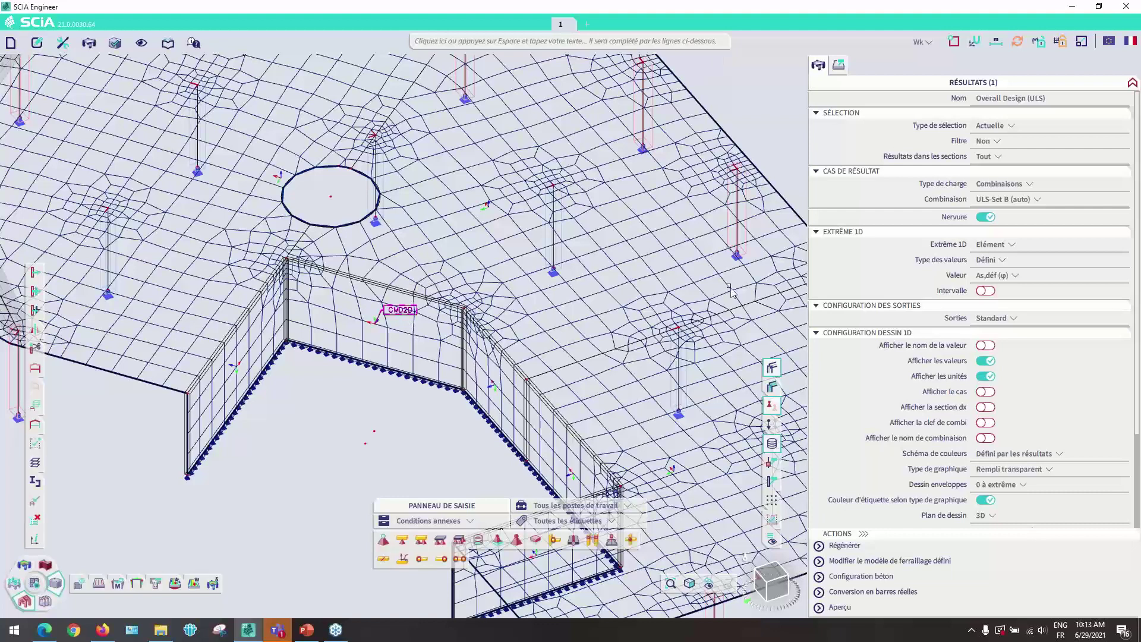
pyautogui.click(838, 65)
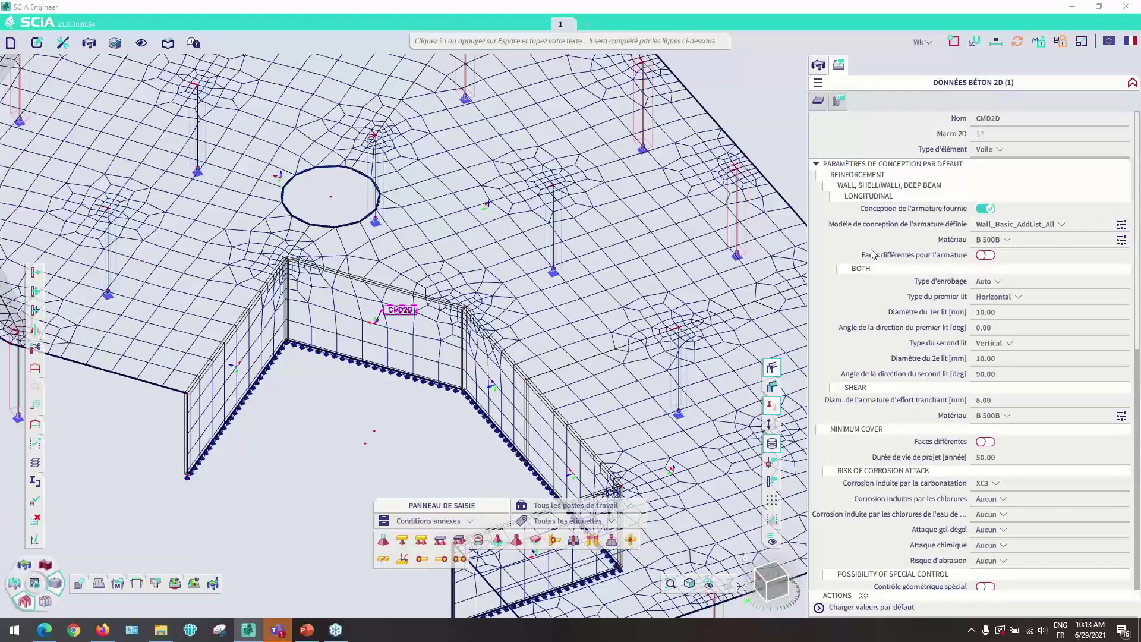
pyautogui.click(987, 258)
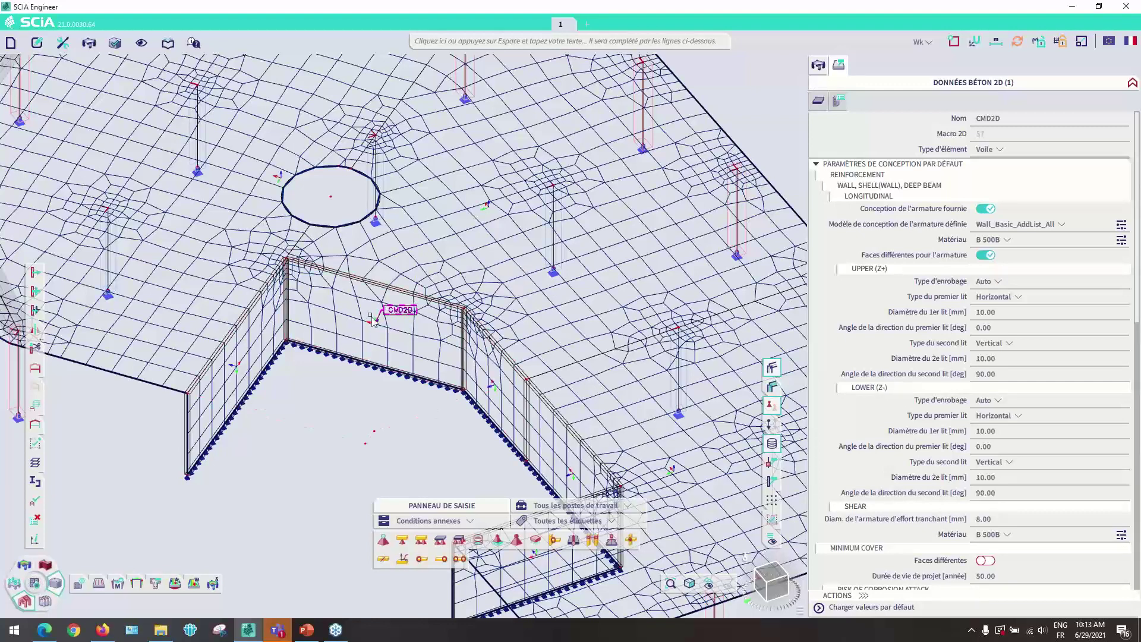
# Enable different faces for the wall's minimum cover and set the lower face's carbonation-induced corrosion class to XC1.
pyautogui.scroll(2, 379, 326)
pyautogui.scroll(2, 379, 326)
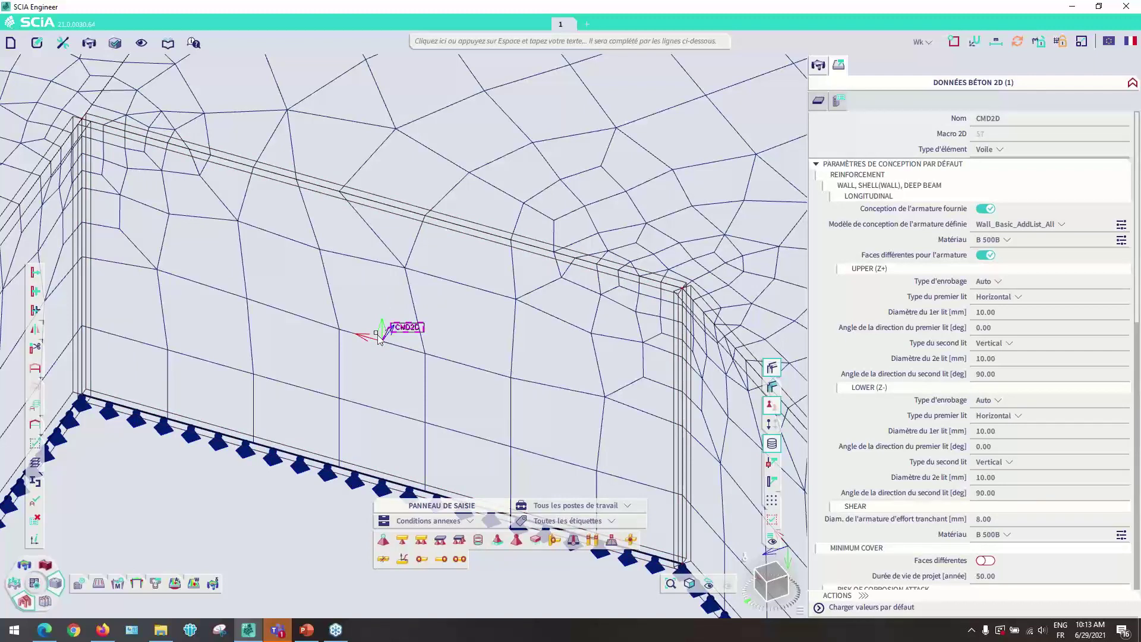
pyautogui.scroll(-2, 378, 336)
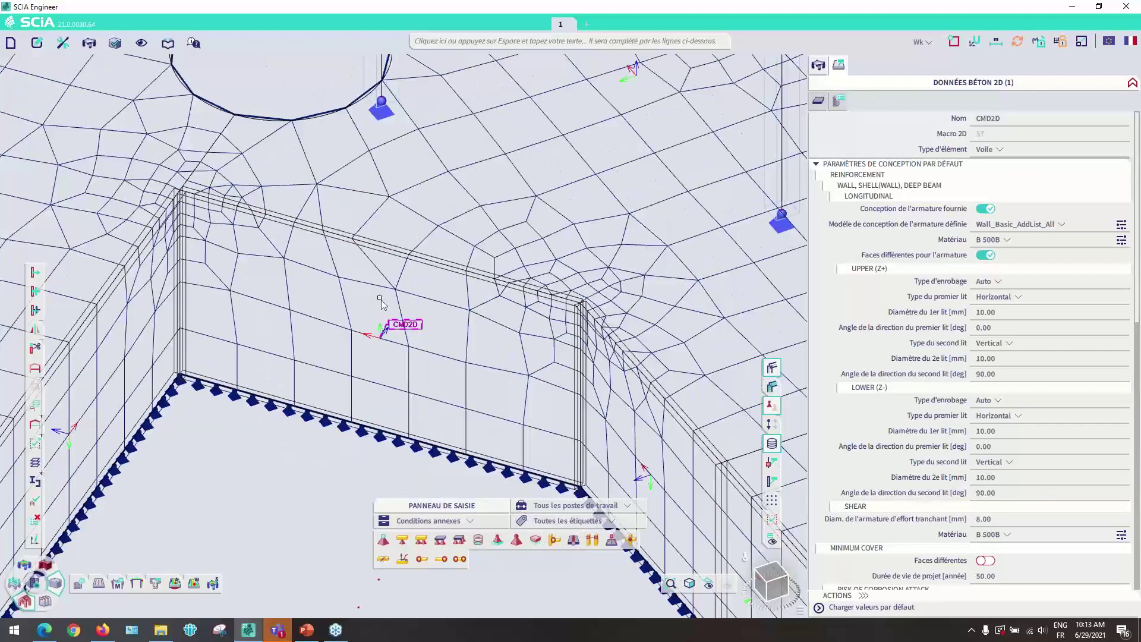
pyautogui.scroll(-2, 378, 301)
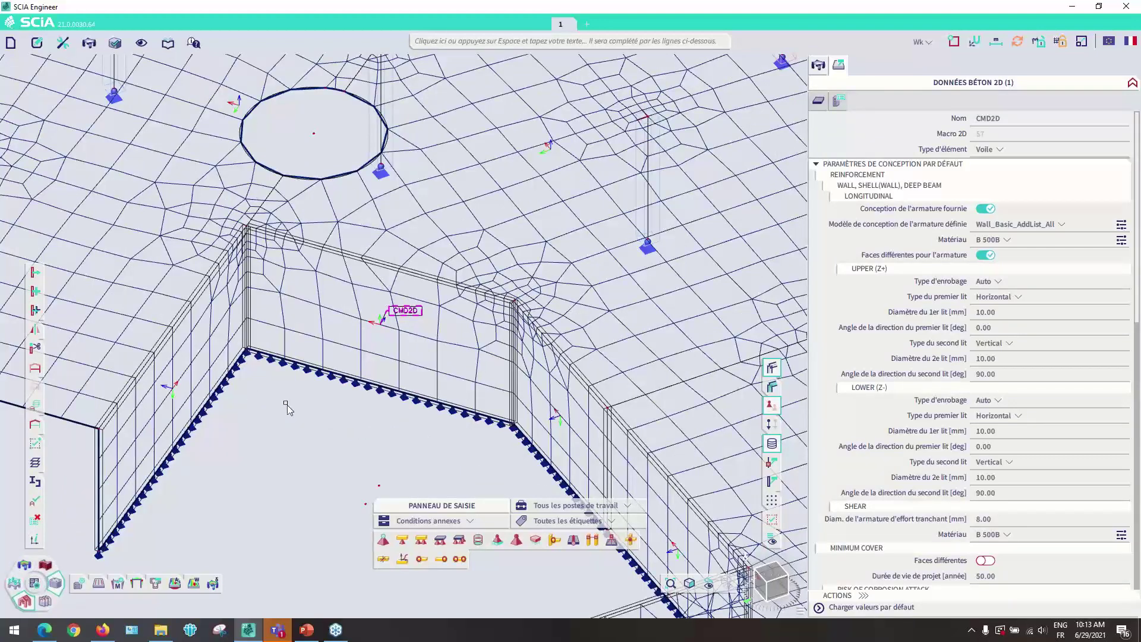
pyautogui.scroll(-5, 854, 308)
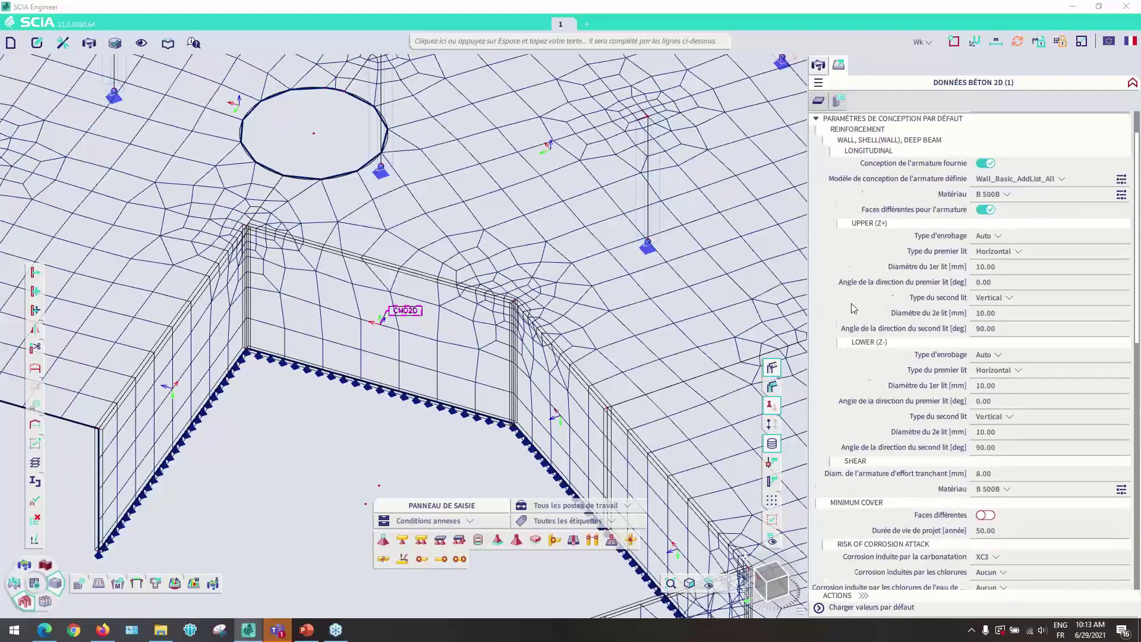
pyautogui.scroll(-3, 854, 307)
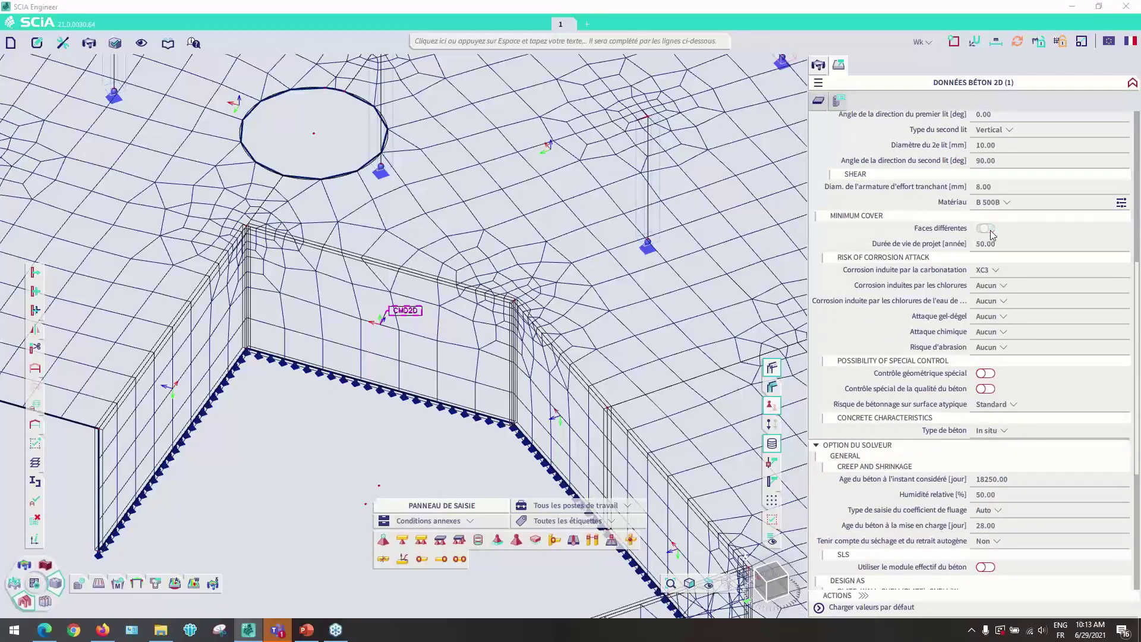
pyautogui.click(988, 229)
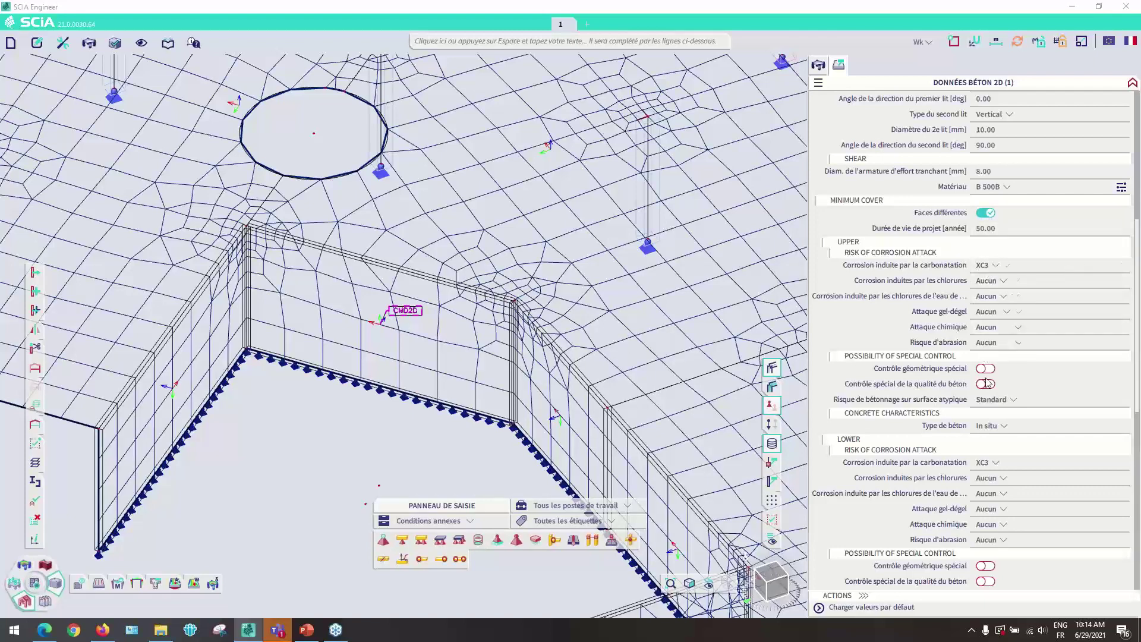
pyautogui.click(992, 463)
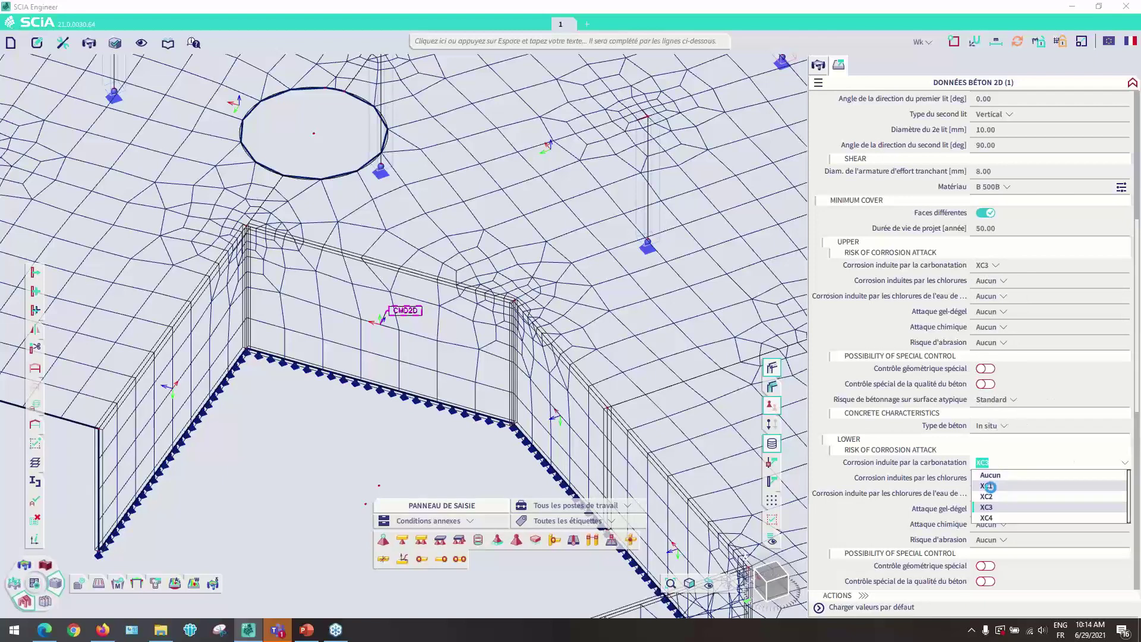
pyautogui.click(991, 487)
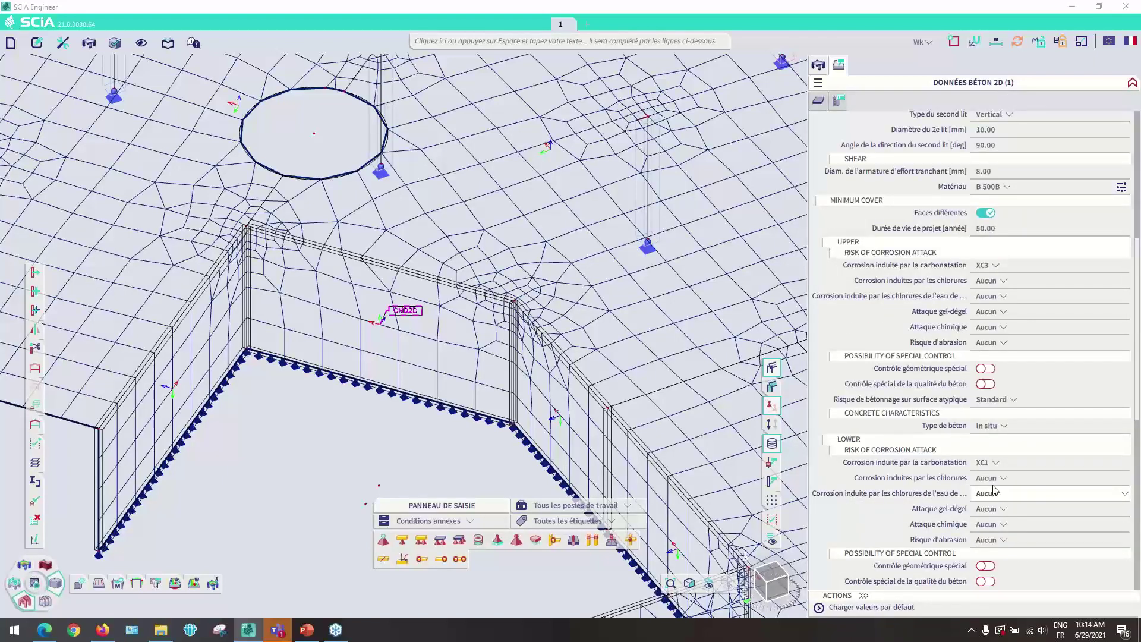
# Edit the provided reinforcement template Wall_Basic_AddList_All and switch its layout to asymmetric (Asymétrique).
pyautogui.scroll(6, 1064, 440)
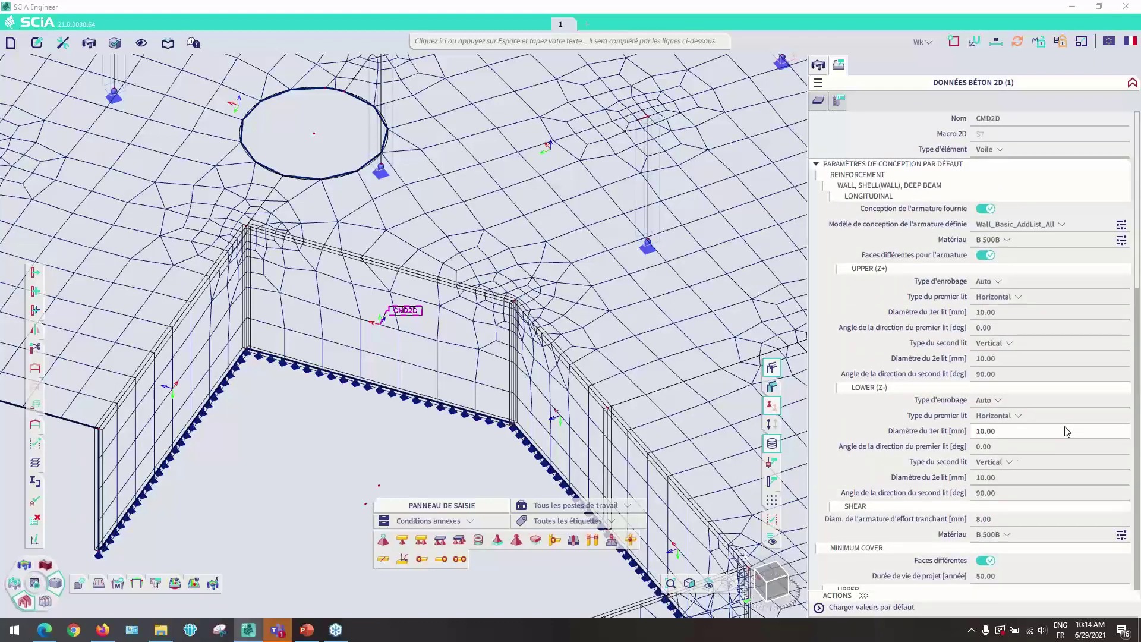
pyautogui.click(1120, 226)
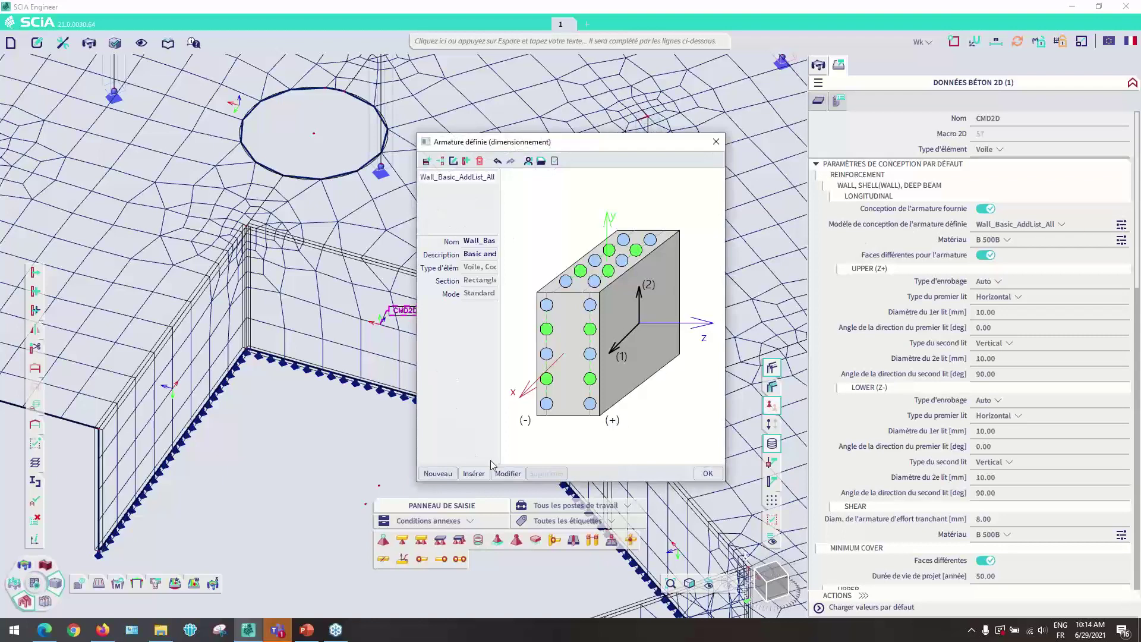
pyautogui.click(508, 474)
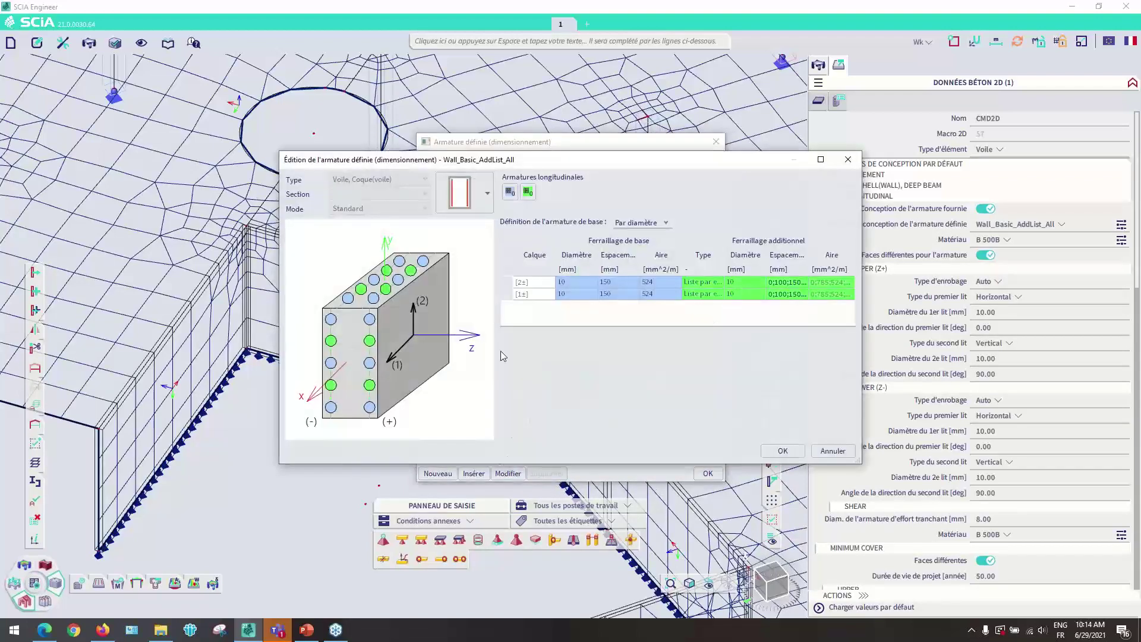
pyautogui.click(484, 198)
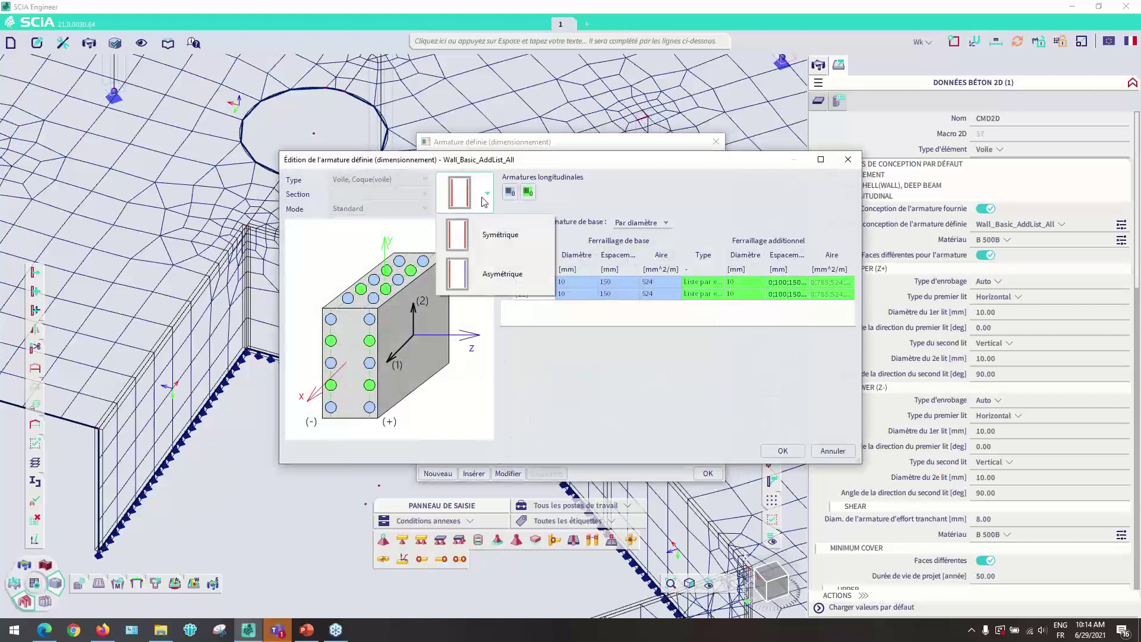
pyautogui.click(502, 279)
# Set the base reinforcement diameter of layers [1+] and [2+] to 16 mm in the Wall_Basic_AddList_All template and accept it.
pyautogui.click(579, 282)
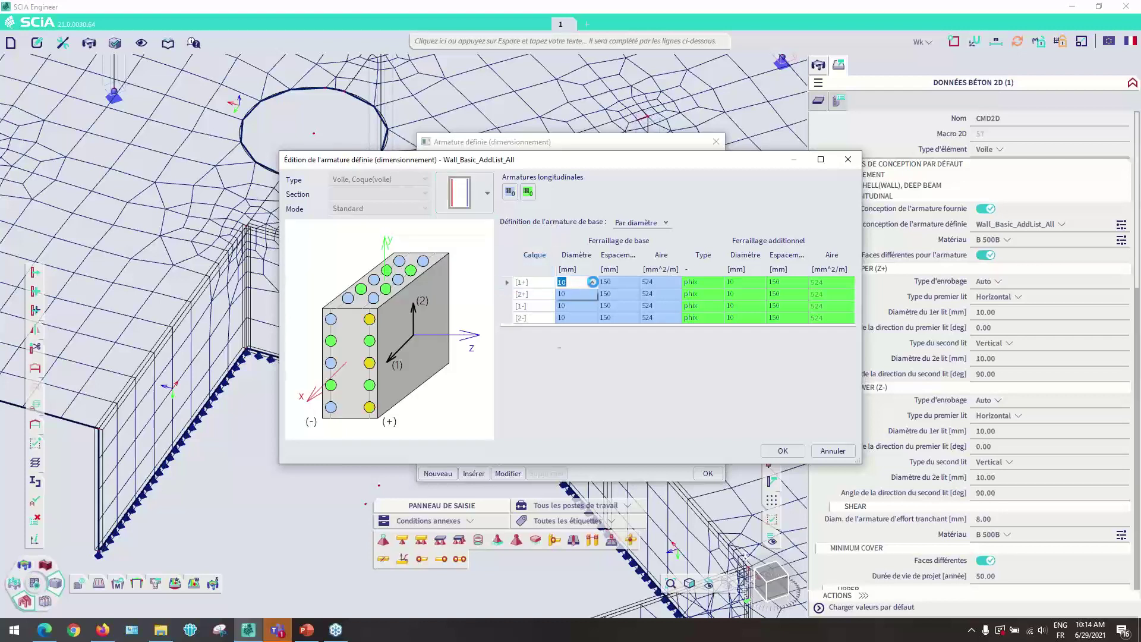
pyautogui.click(592, 282)
pyautogui.click(583, 334)
pyautogui.click(593, 293)
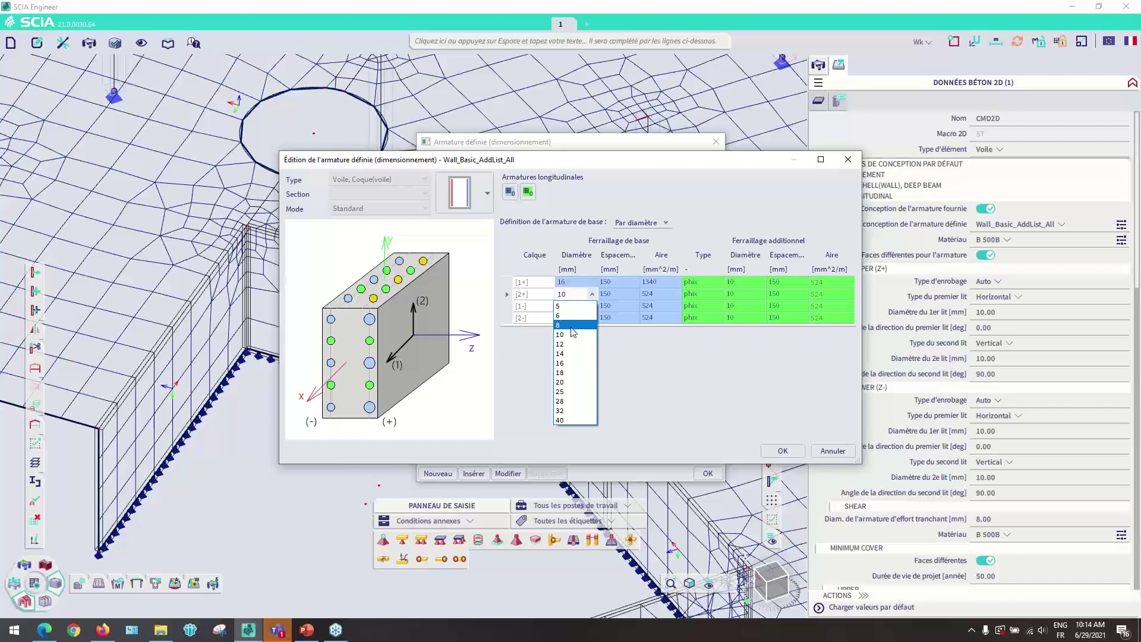
pyautogui.click(572, 363)
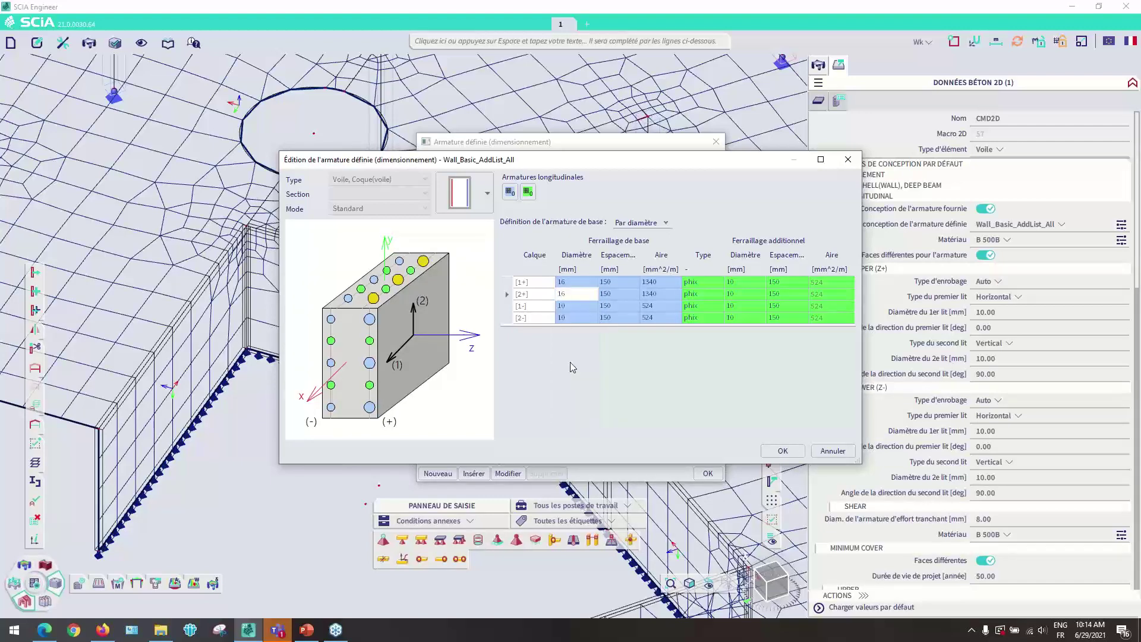
pyautogui.click(779, 451)
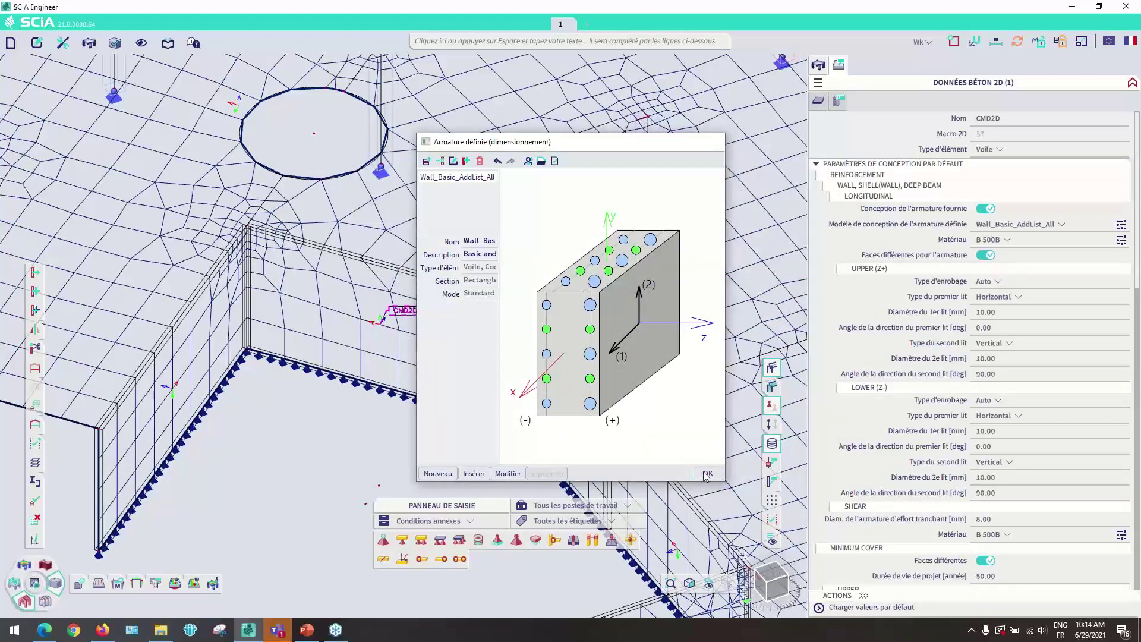
pyautogui.click(707, 473)
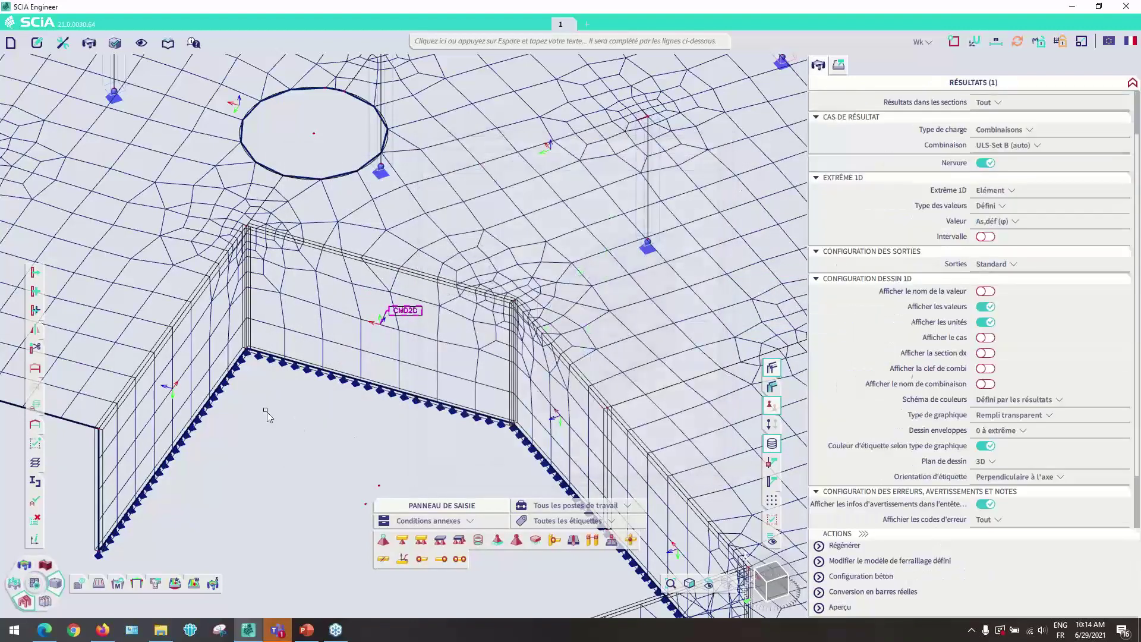
# Isolate the wall carrying the 2D concrete data and generate its 2D reinforcement design (ULS+SLS) results for As,déf,1+.
pyautogui.click(334, 261)
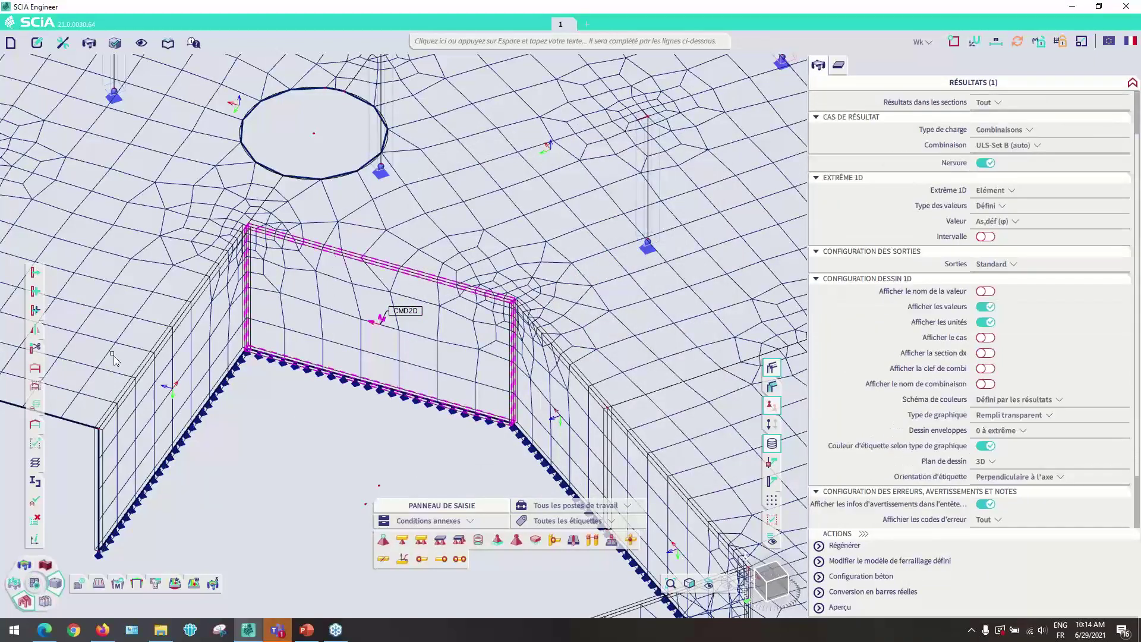
pyautogui.click(37, 386)
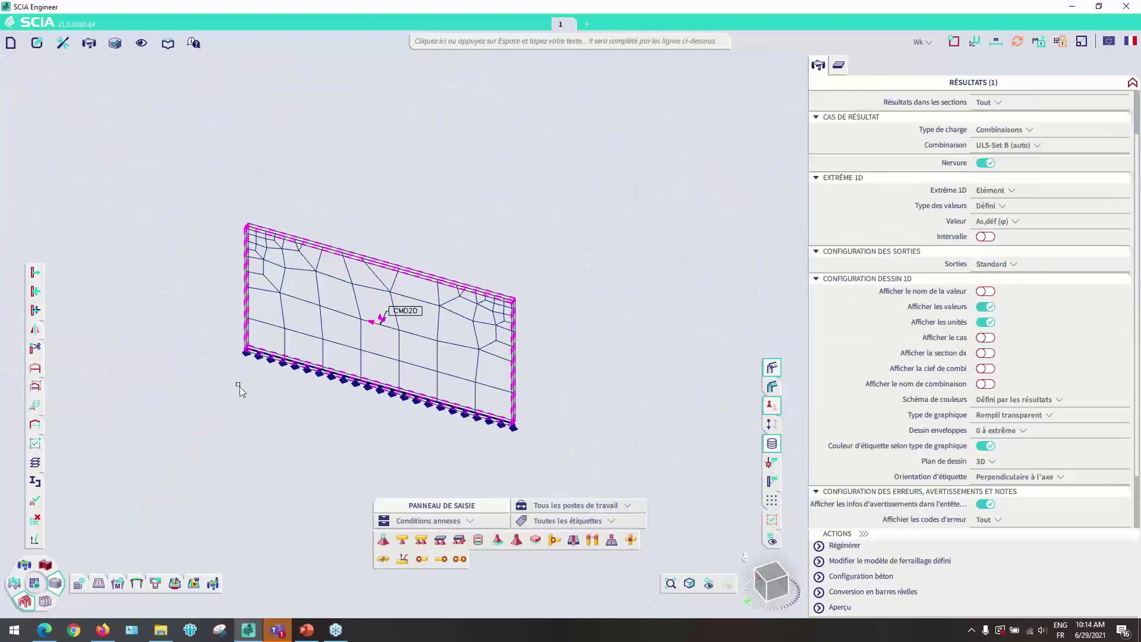
pyautogui.click(175, 582)
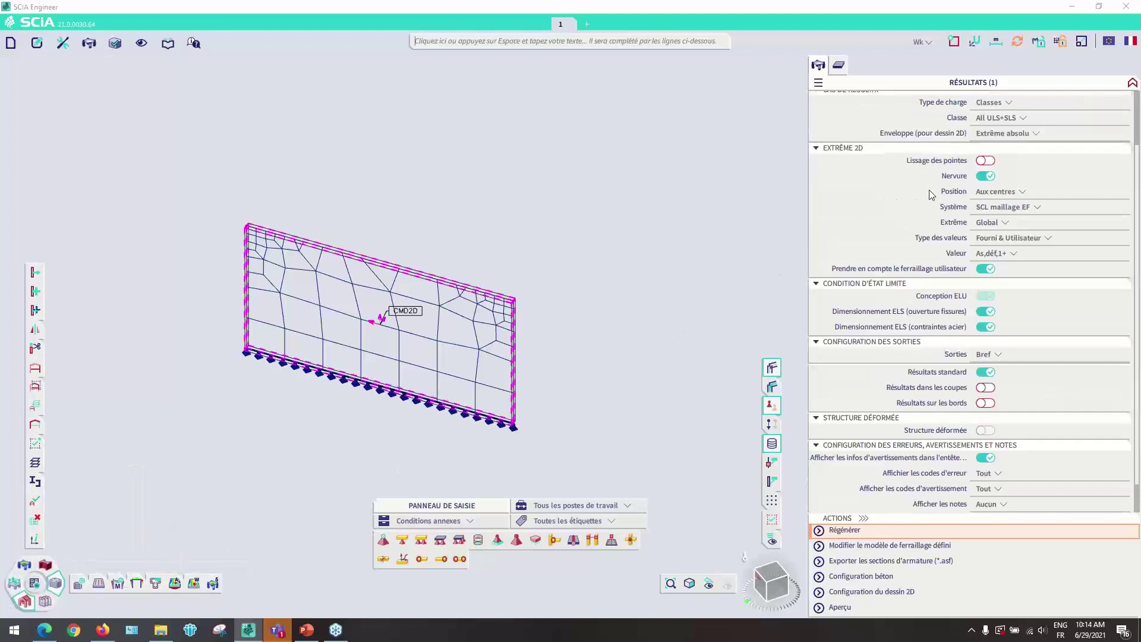
pyautogui.scroll(3, 1004, 172)
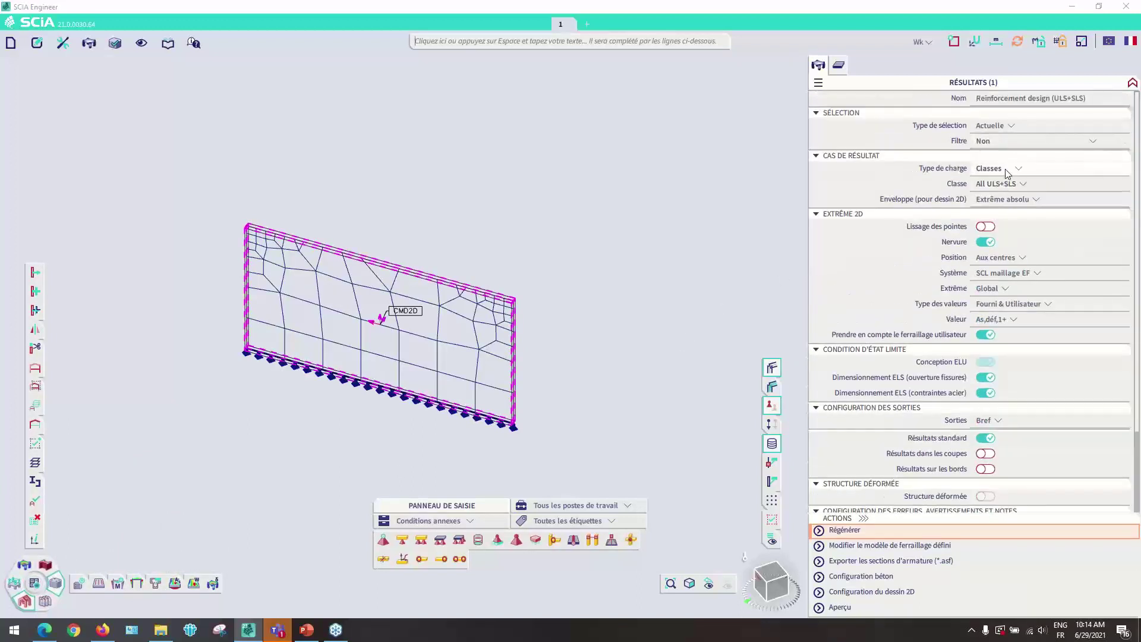
pyautogui.scroll(-3, 998, 190)
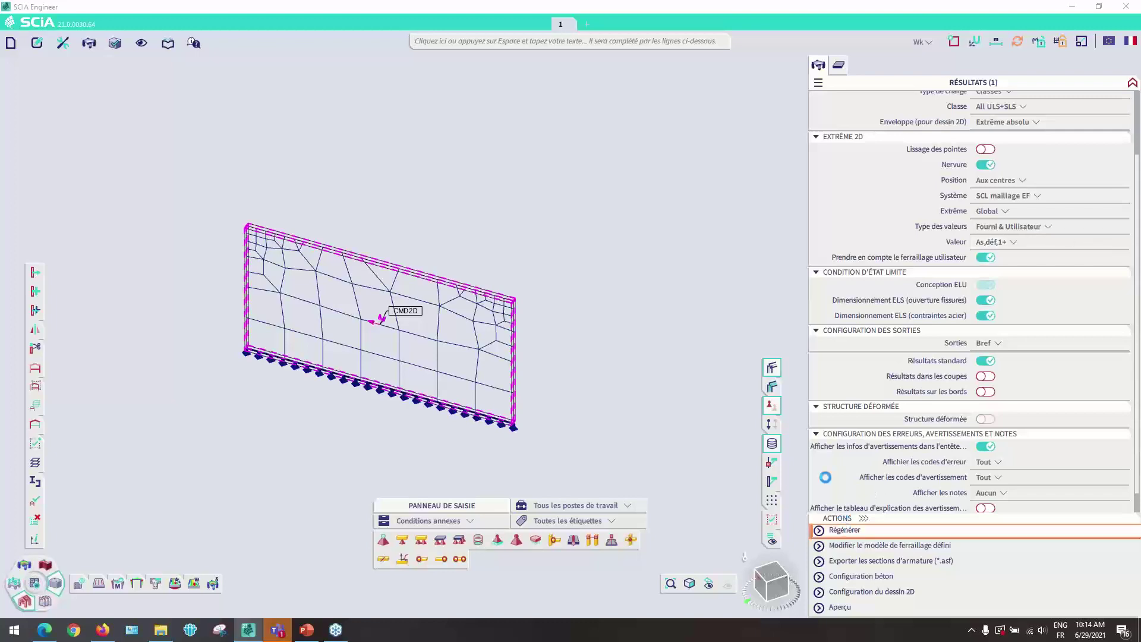
pyautogui.press('F5')
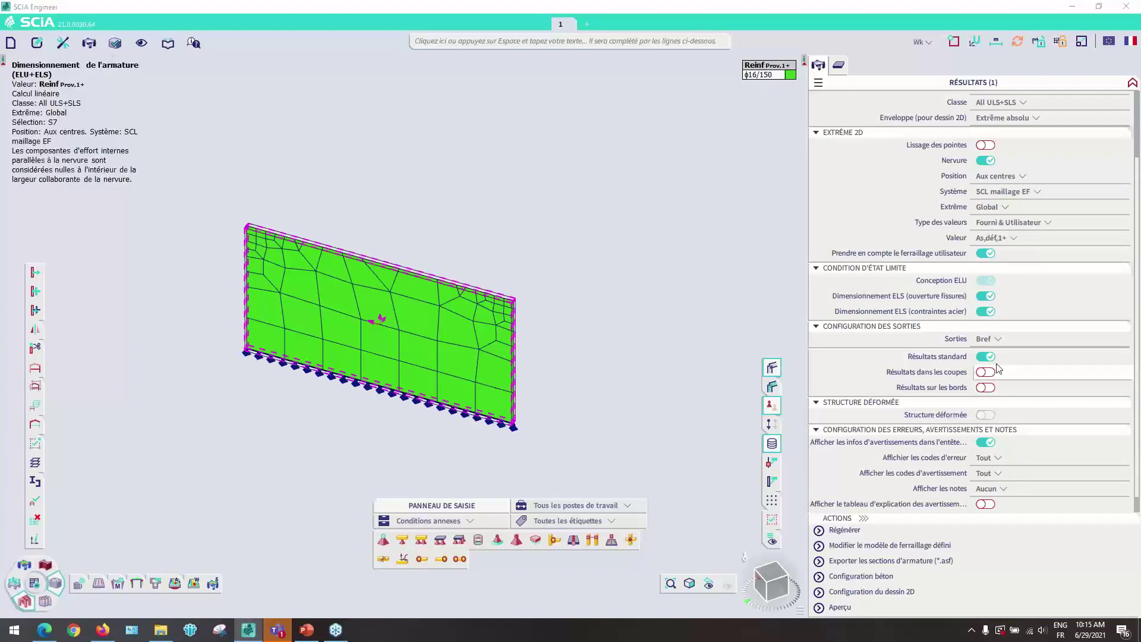
# Regenerate the wall's provided reinforcement results for As,déf,1-, clear the selection and switch to the PowerPoint slide show.
pyautogui.click(1005, 239)
pyautogui.click(1003, 262)
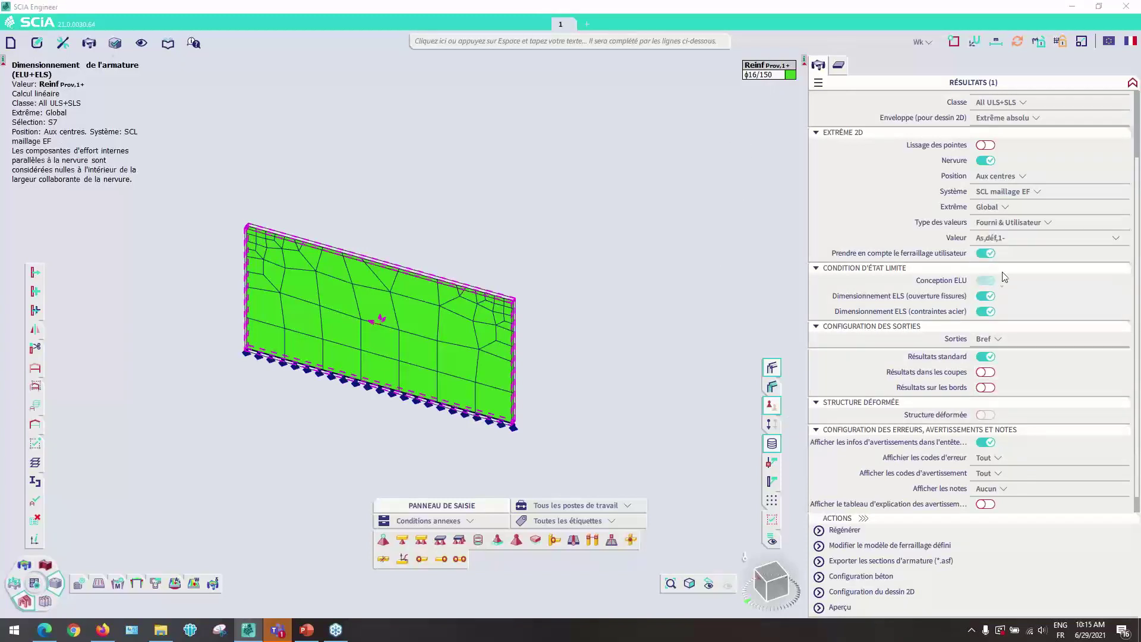
pyautogui.click(850, 530)
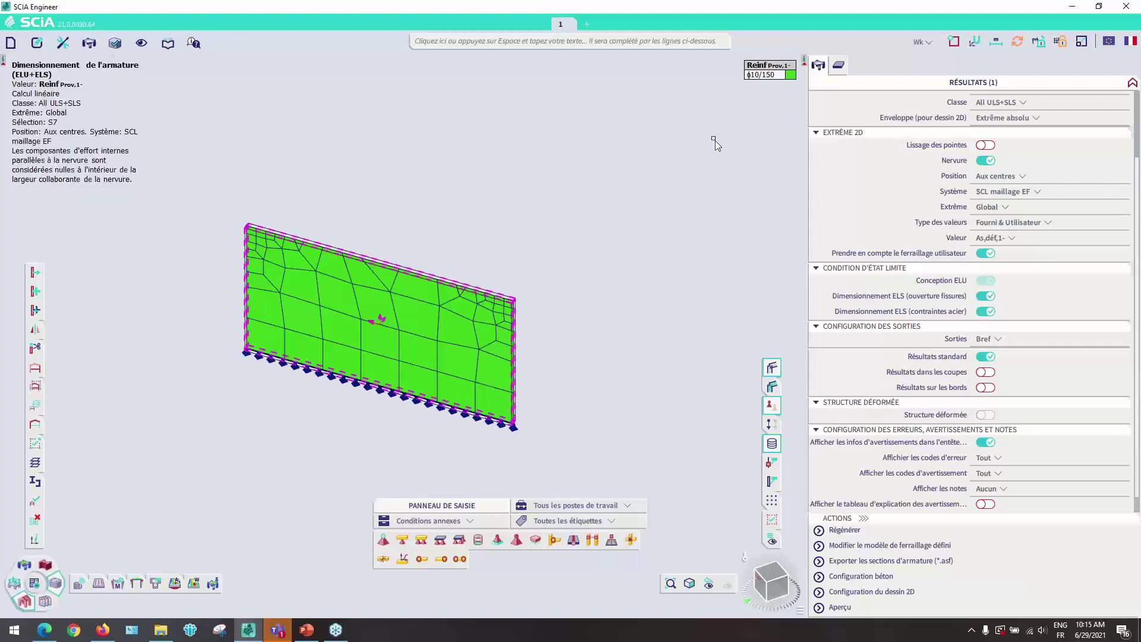
pyautogui.press('Escape')
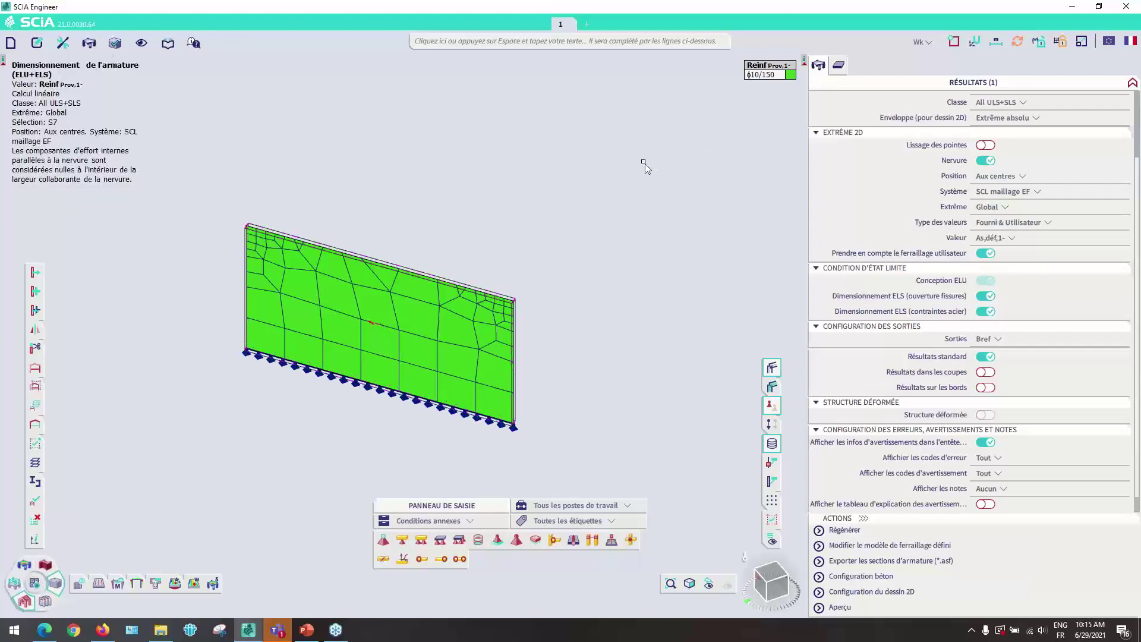
pyautogui.scroll(-2, 559, 217)
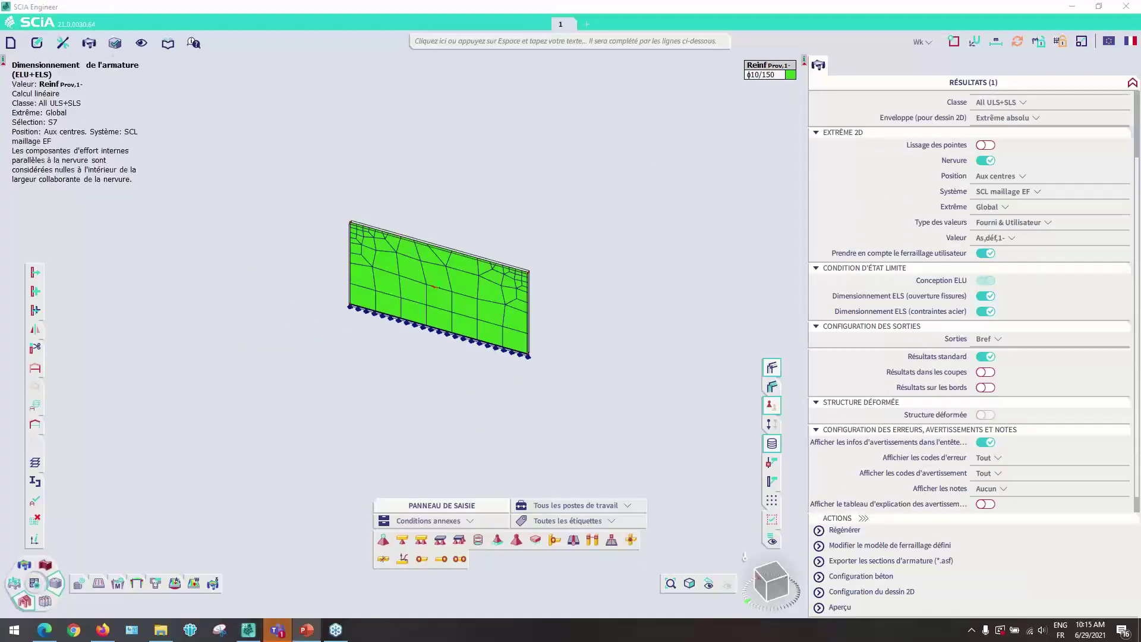
pyautogui.hotkey('shift', 'F5')
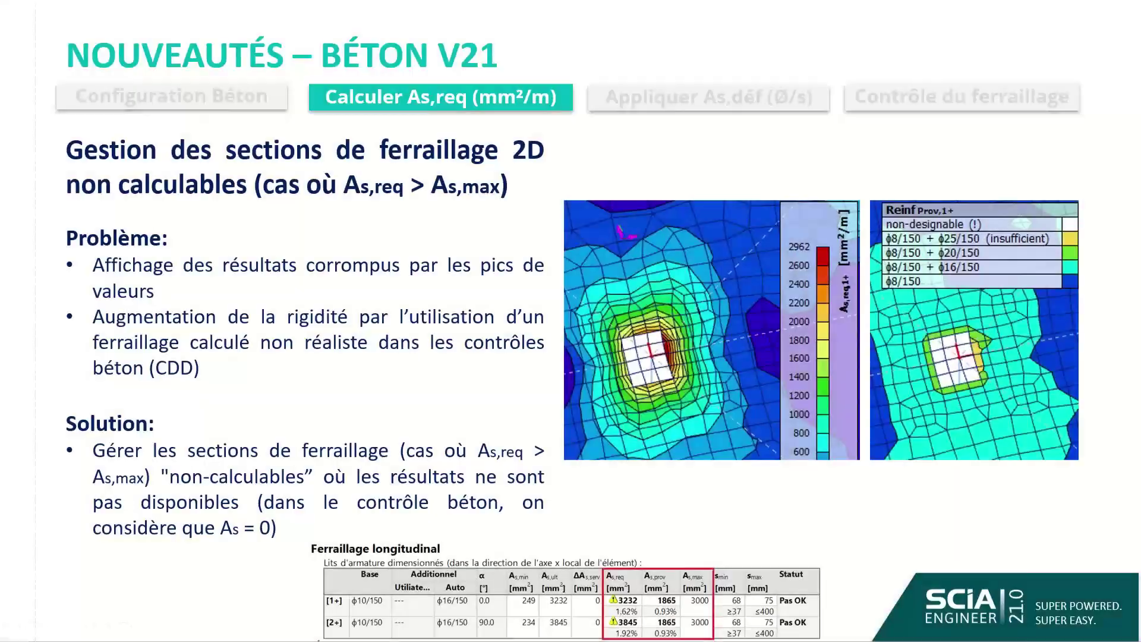
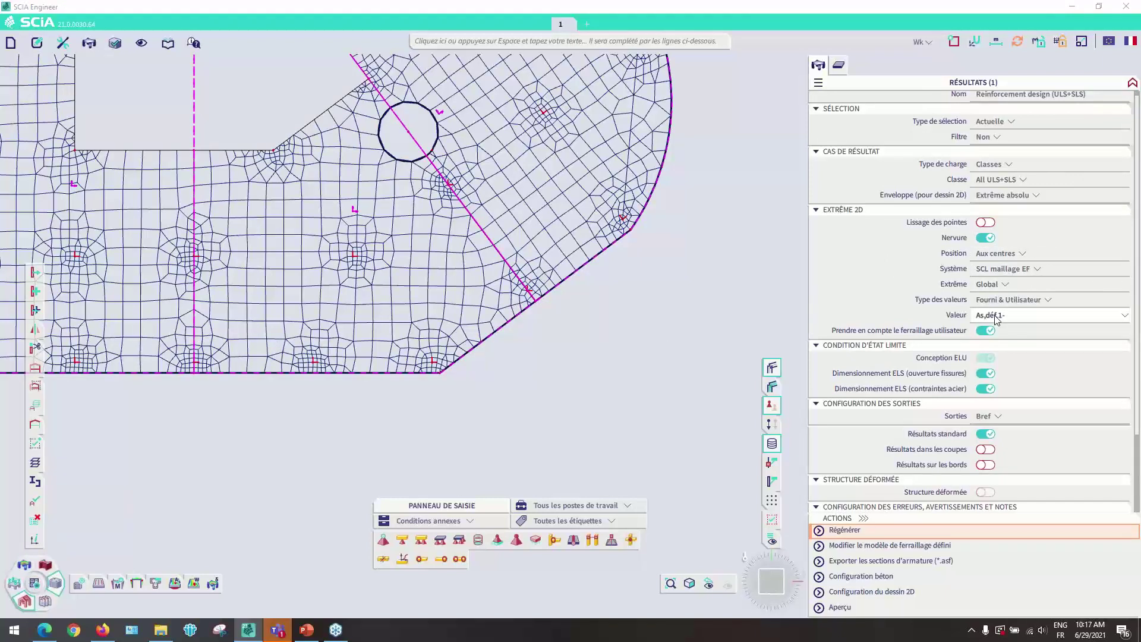
# Display the required reinforcement (Requis) As,req,1+ on the slabs and examine the column head near the oblique slab edge.
pyautogui.click(998, 300)
pyautogui.click(998, 311)
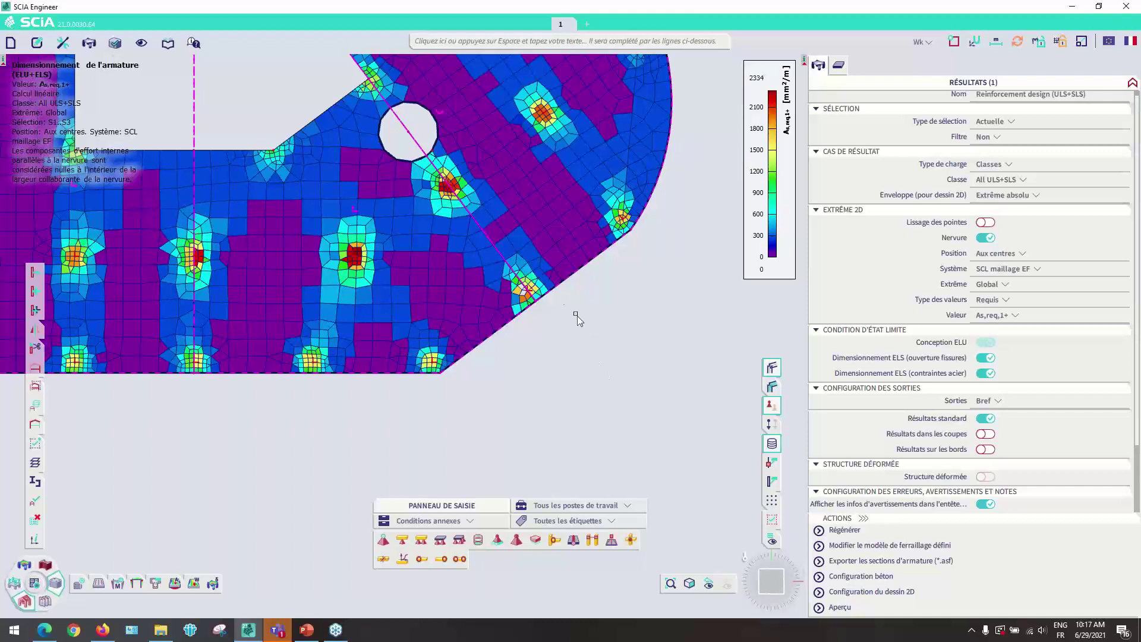
pyautogui.scroll(2, 526, 288)
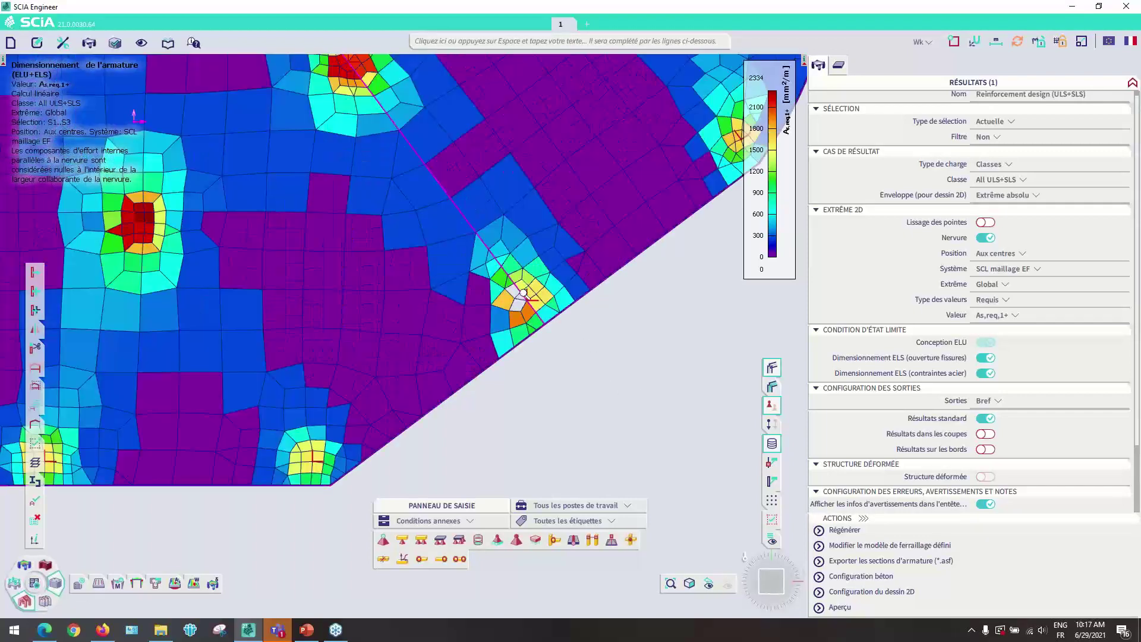
pyautogui.scroll(3, 522, 291)
pyautogui.scroll(-2, 449, 307)
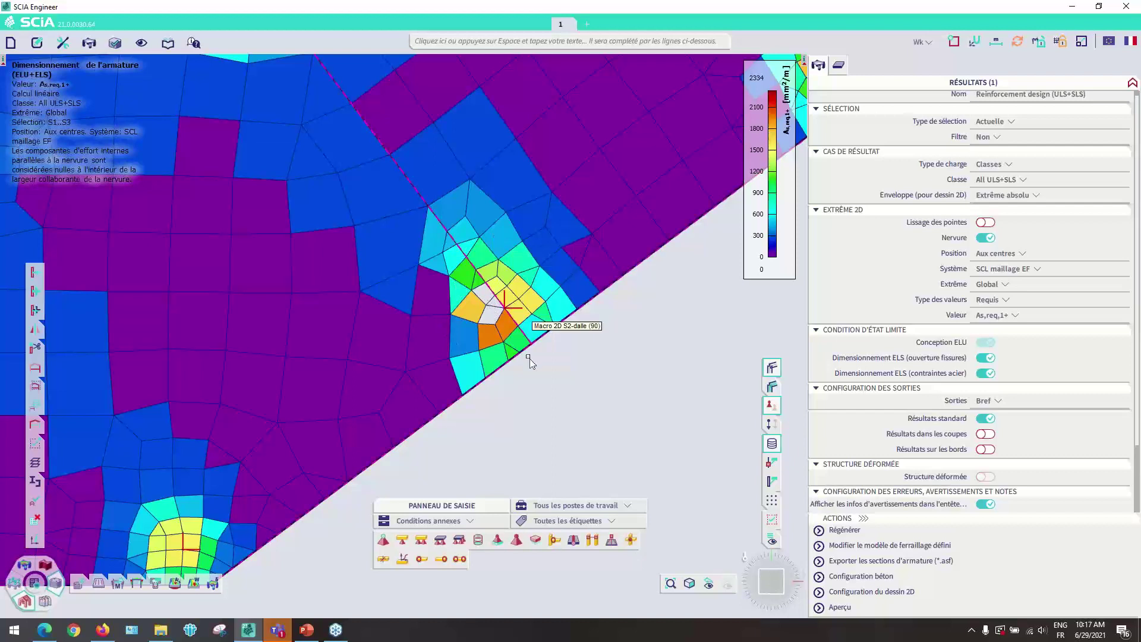
# Change the value type to Requis (statiquement) and regenerate the slab results for As,ult,1+.
pyautogui.click(994, 300)
pyautogui.click(1013, 323)
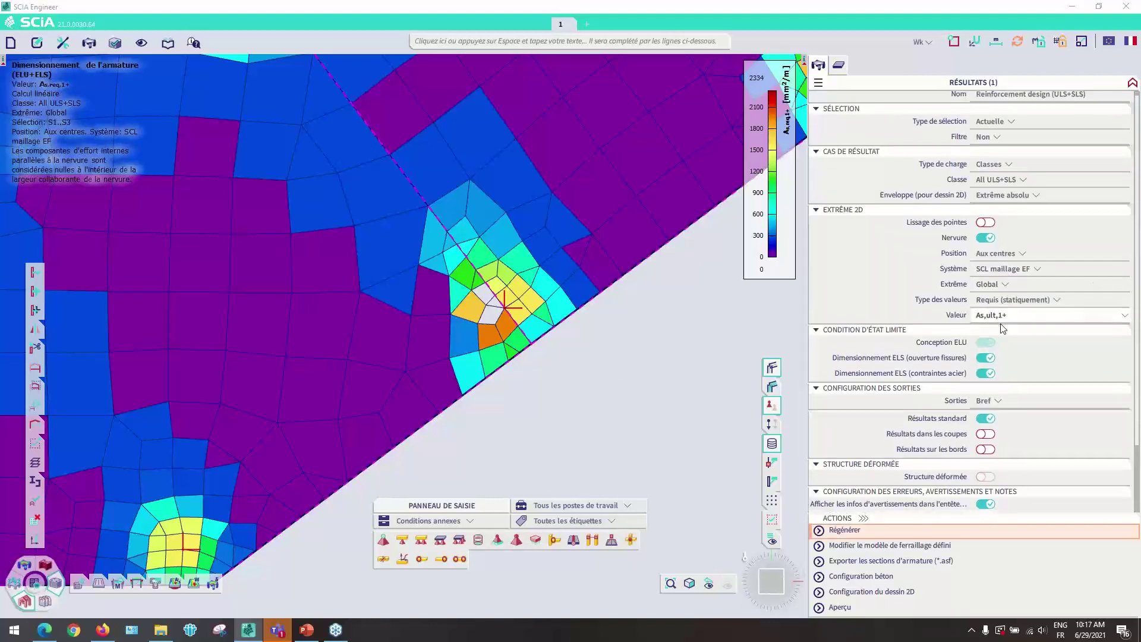
pyautogui.click(846, 530)
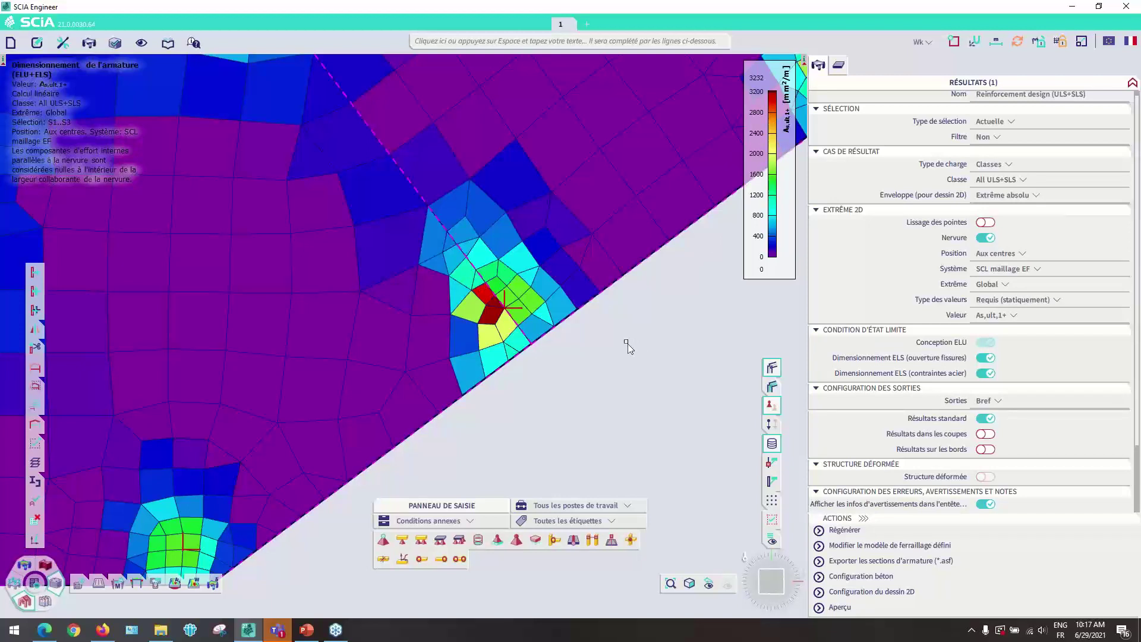
# Set the output to Standard, preview the reinforcement design report and examine plate S2's longitudinal reinforcement table.
pyautogui.click(998, 400)
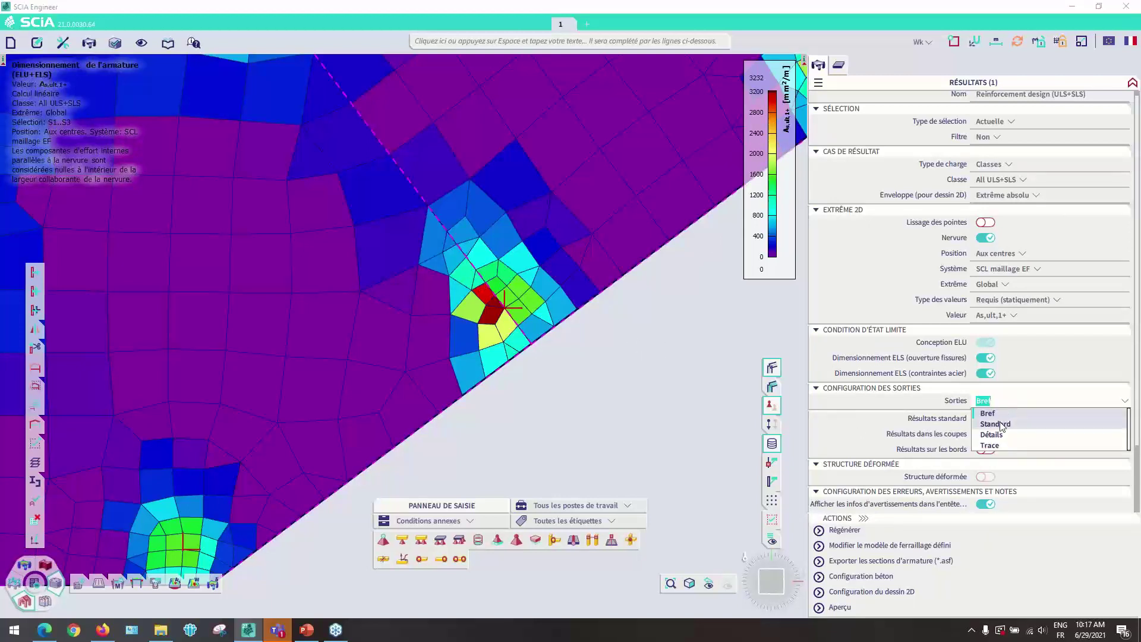
pyautogui.click(999, 423)
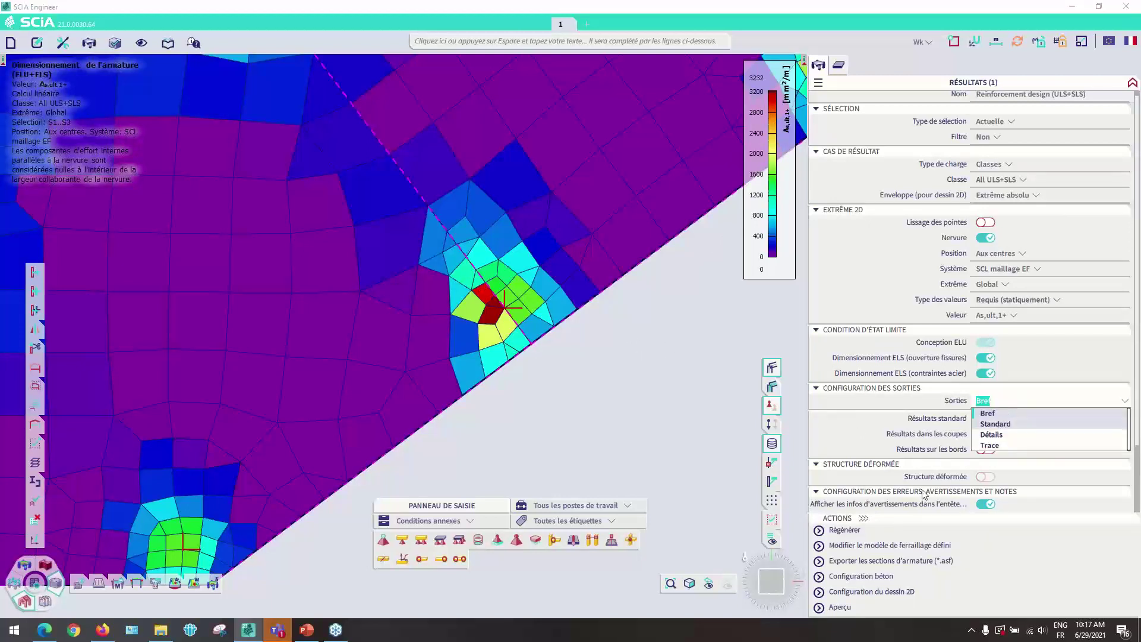
pyautogui.click(840, 607)
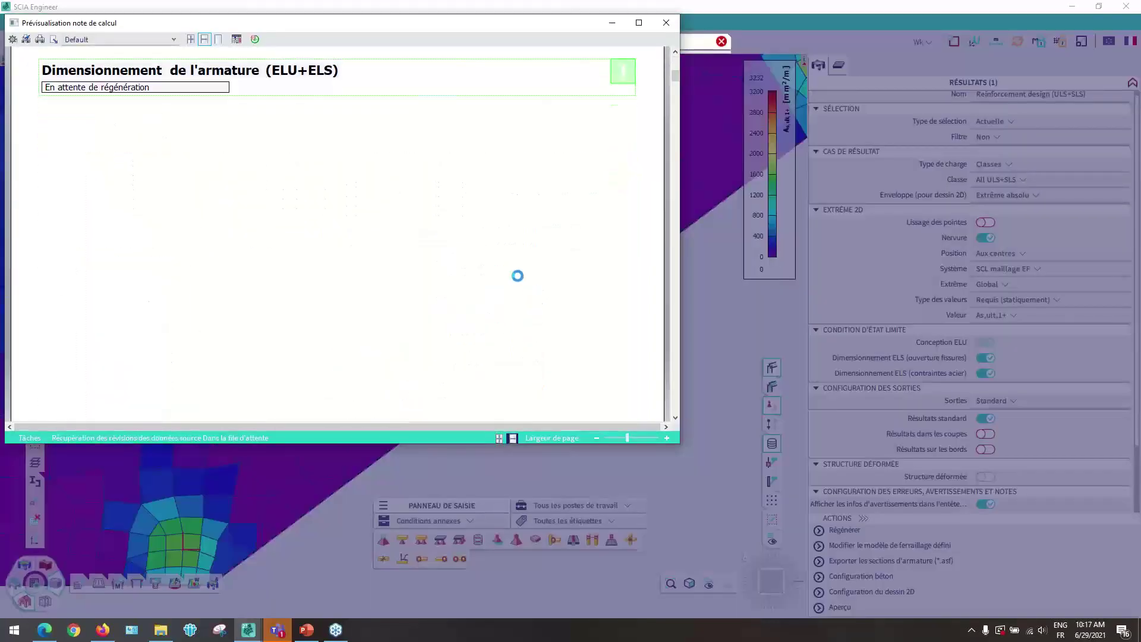
pyautogui.scroll(-1, 464, 328)
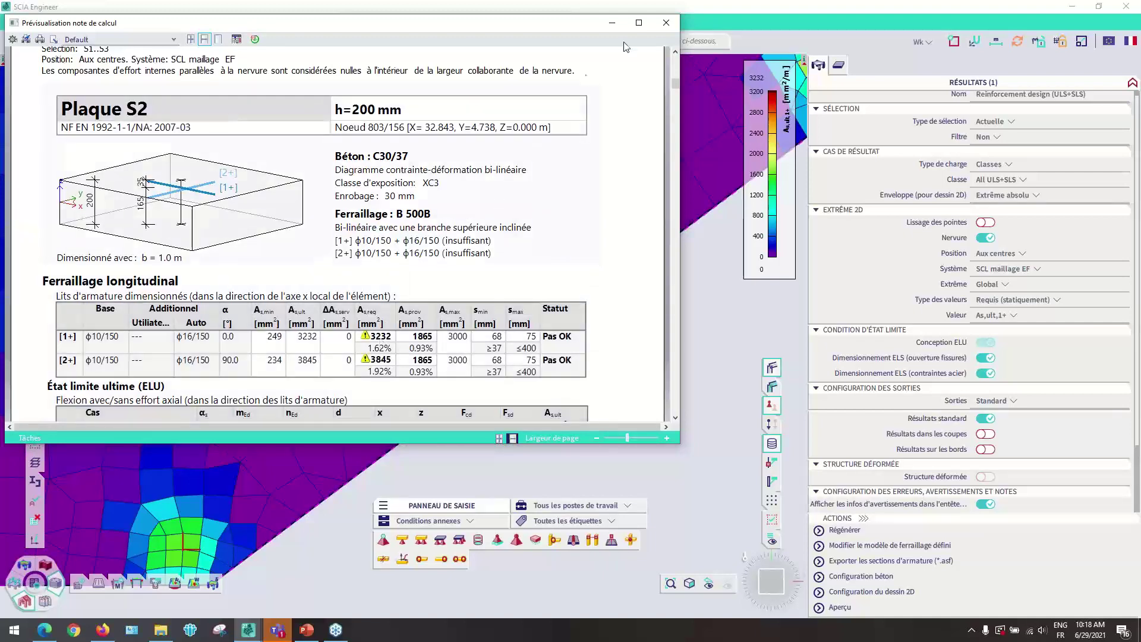
pyautogui.click(666, 22)
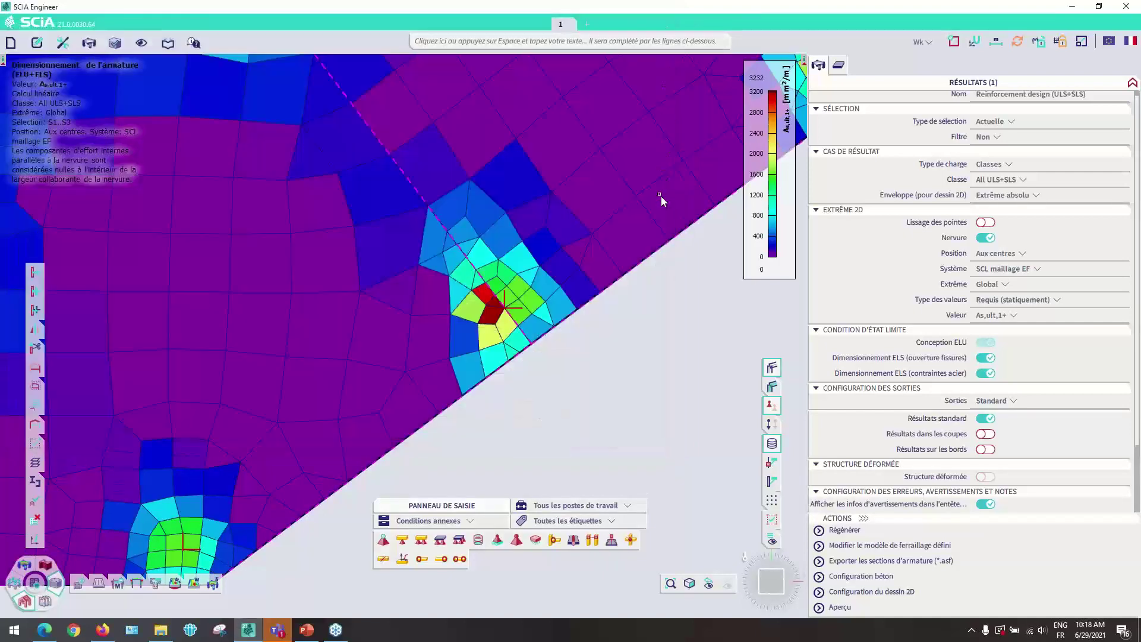
# Review the maximum reinforcement ratio for 2D structures and slabs in the EN 1992-1-1 settings of the French national annex.
pyautogui.click(1130, 42)
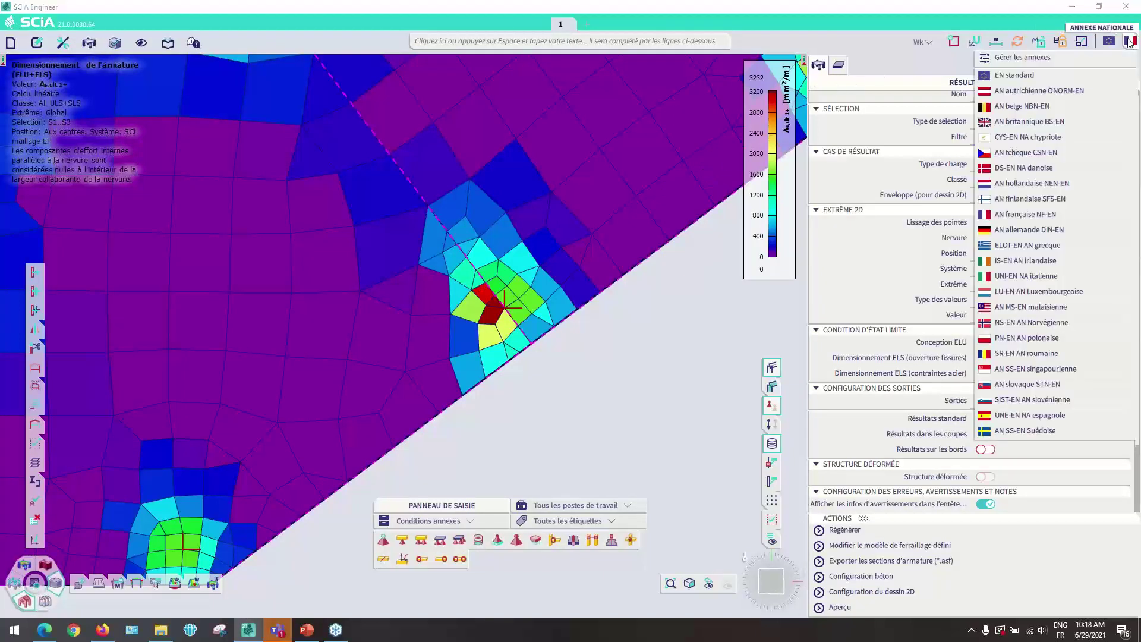
pyautogui.click(1020, 58)
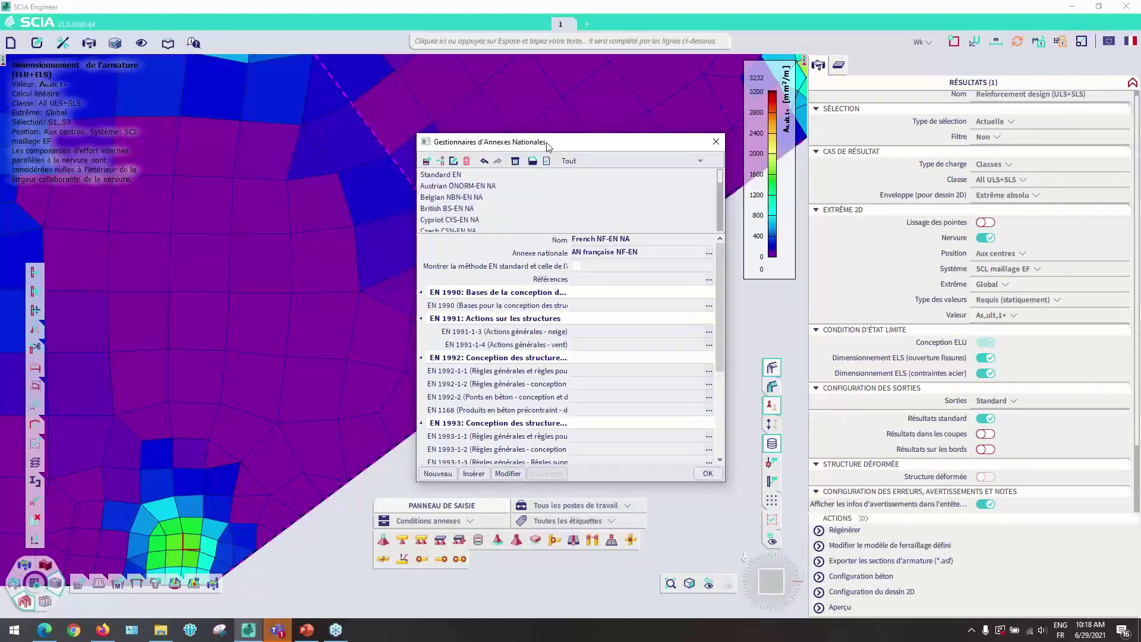
pyautogui.moveTo(548, 147); pyautogui.dragTo(342, 88)
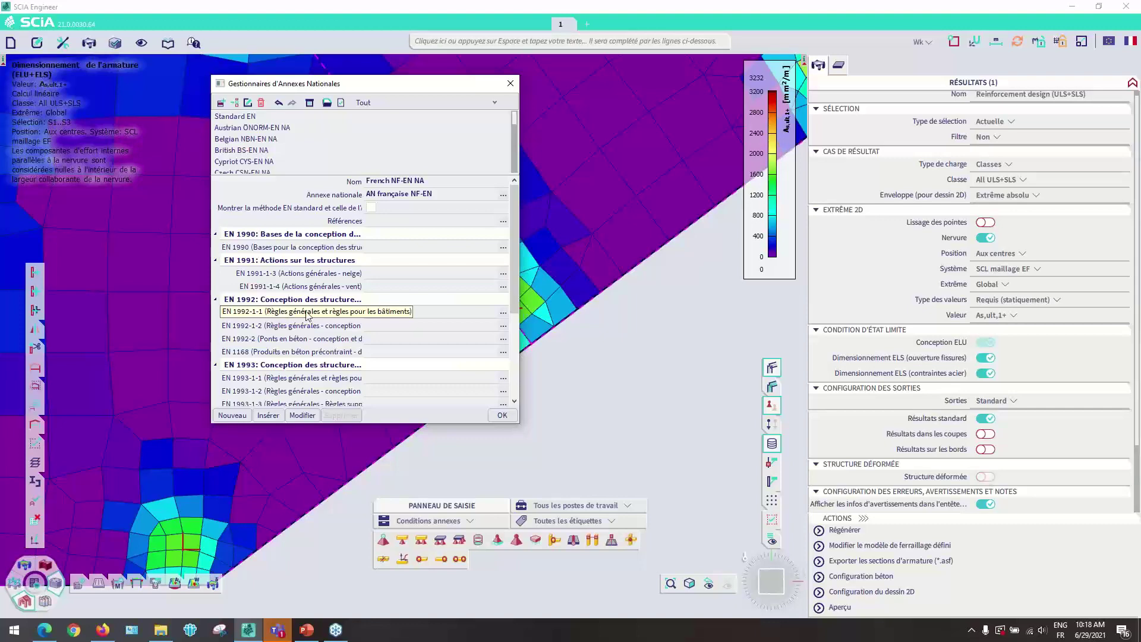
pyautogui.click(503, 312)
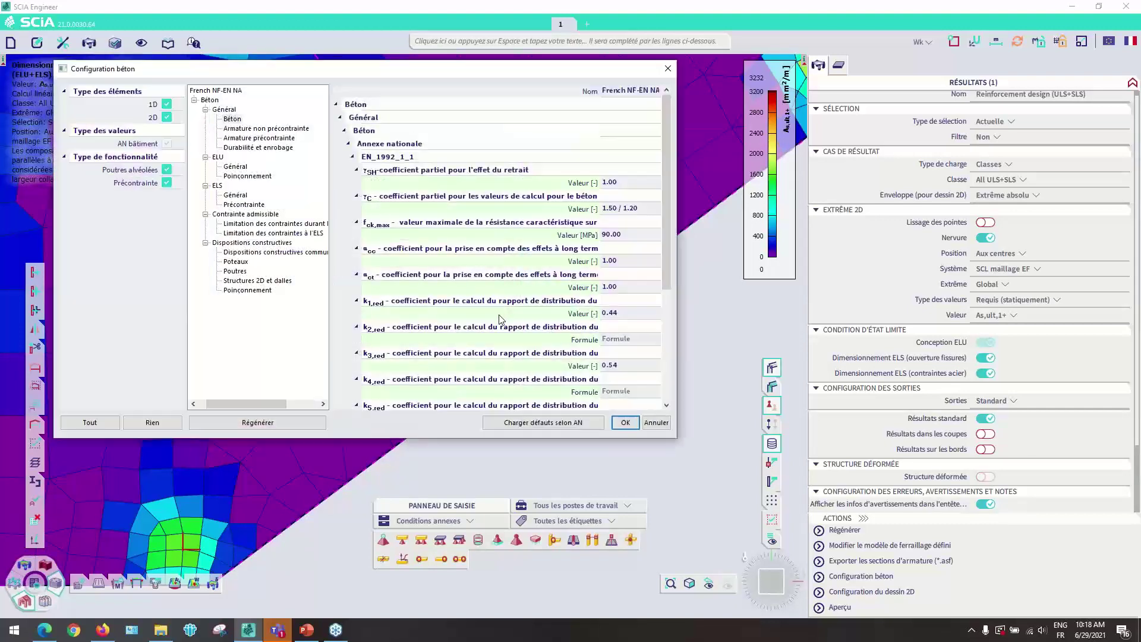
pyautogui.click(259, 282)
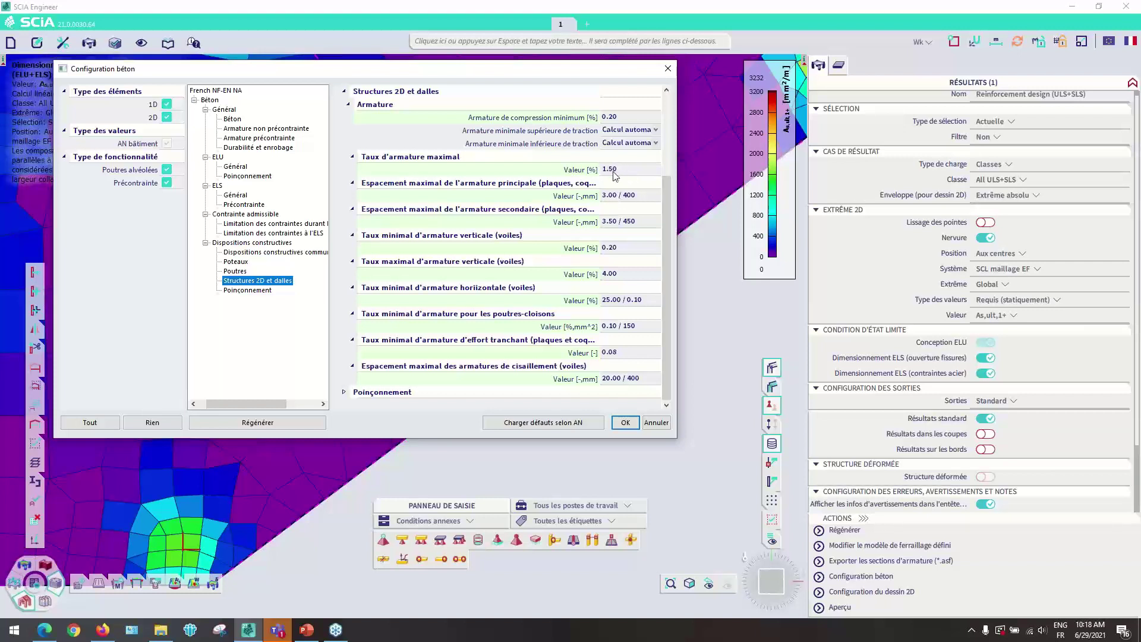
pyautogui.click(625, 422)
pyautogui.click(502, 416)
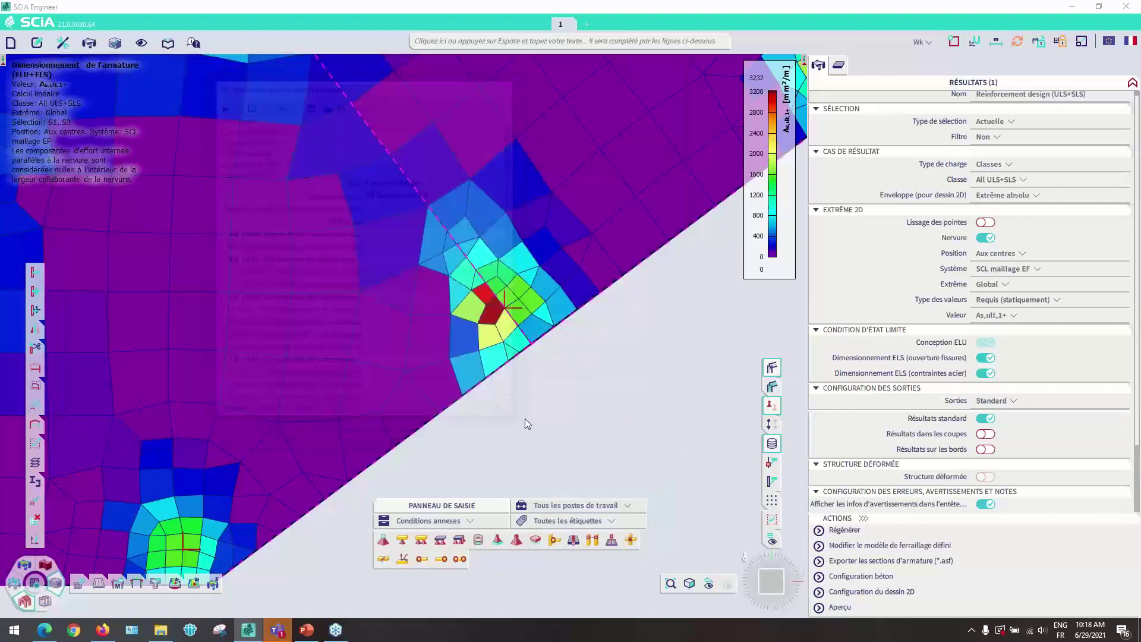
# Display the provided and user reinforcement (Fourni & Utilisateur) As,déf,1+ on the slabs, regenerate the results and examine the column zones.
pyautogui.click(982, 300)
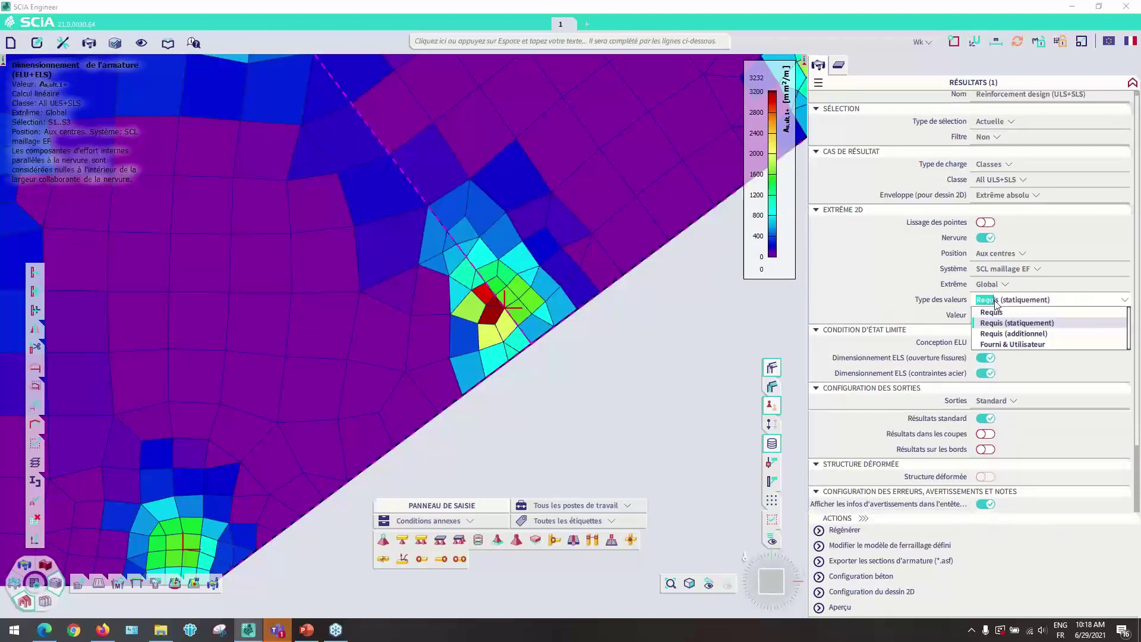
pyautogui.click(1014, 345)
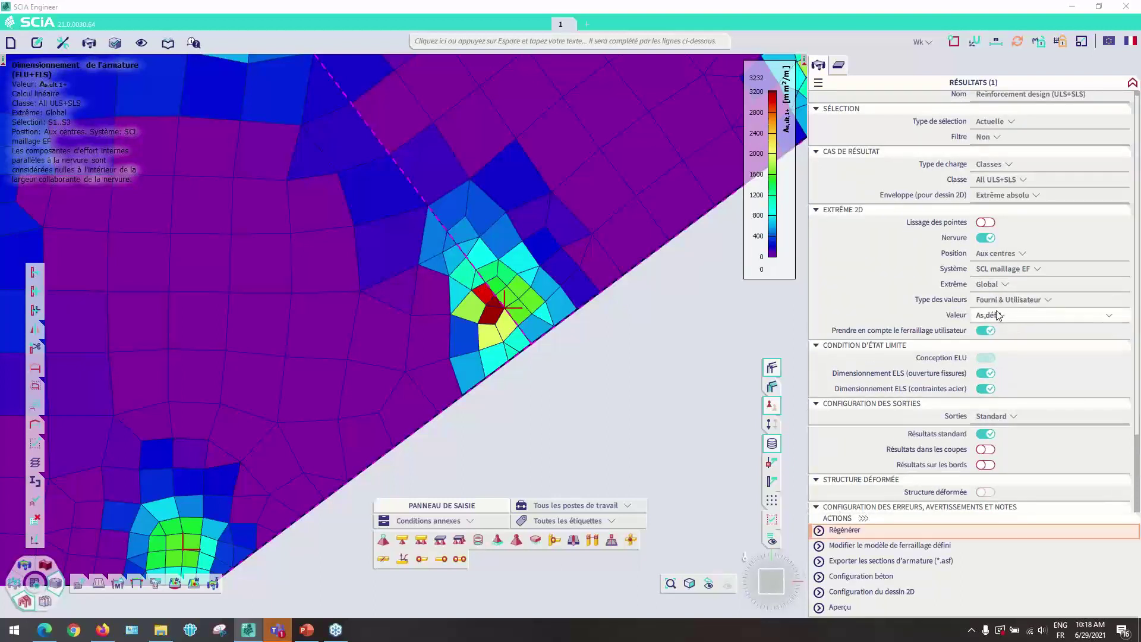
pyautogui.click(998, 315)
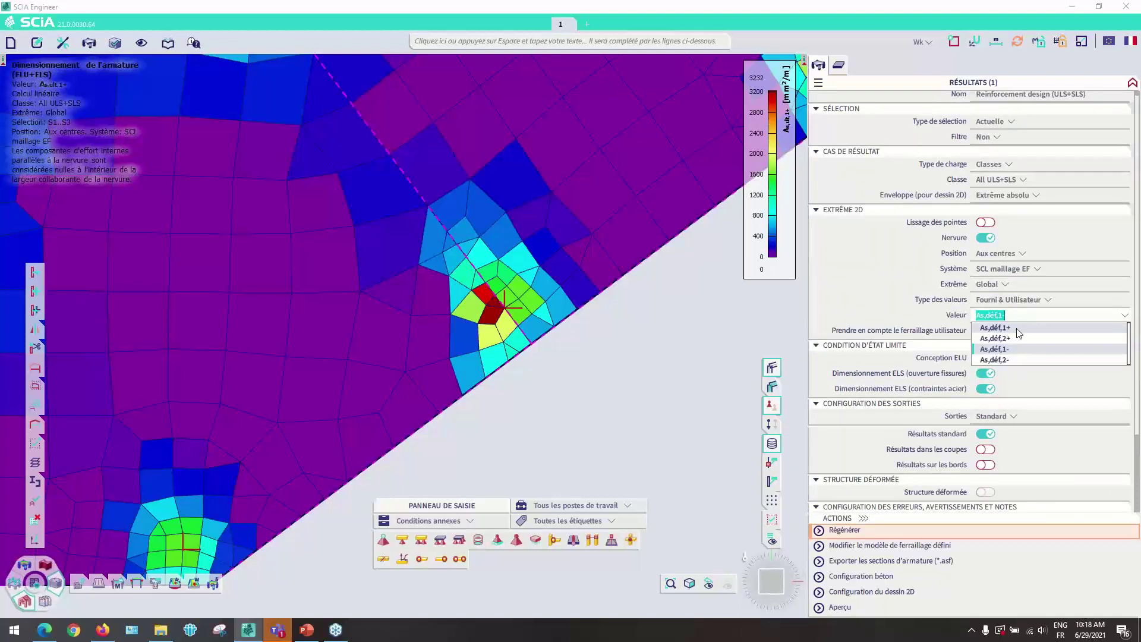
pyautogui.click(1018, 330)
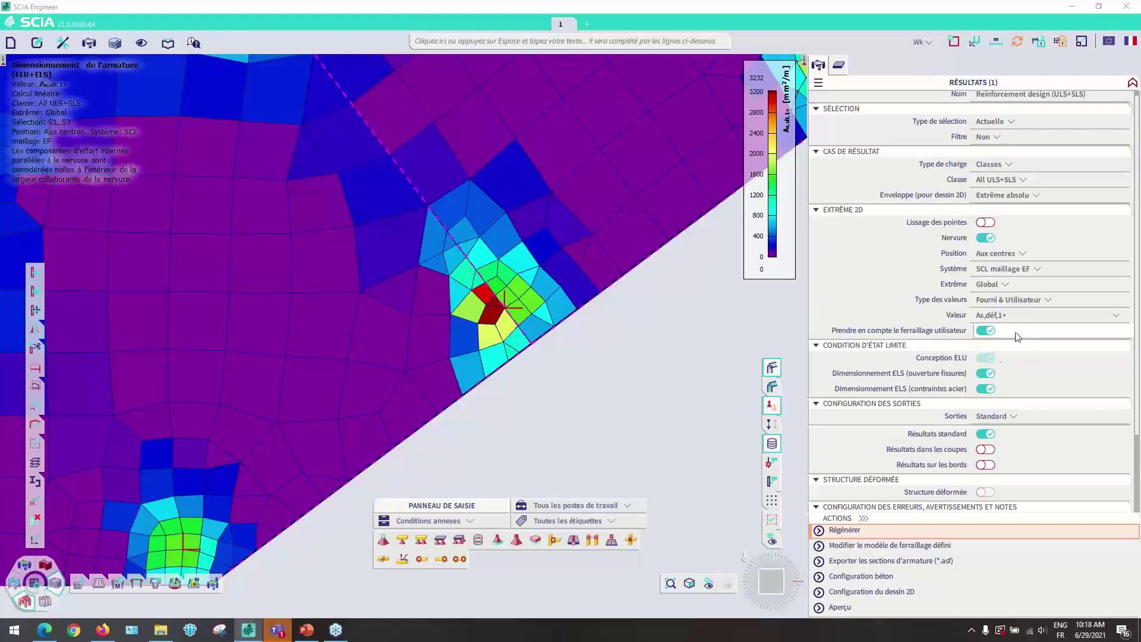
pyautogui.click(861, 530)
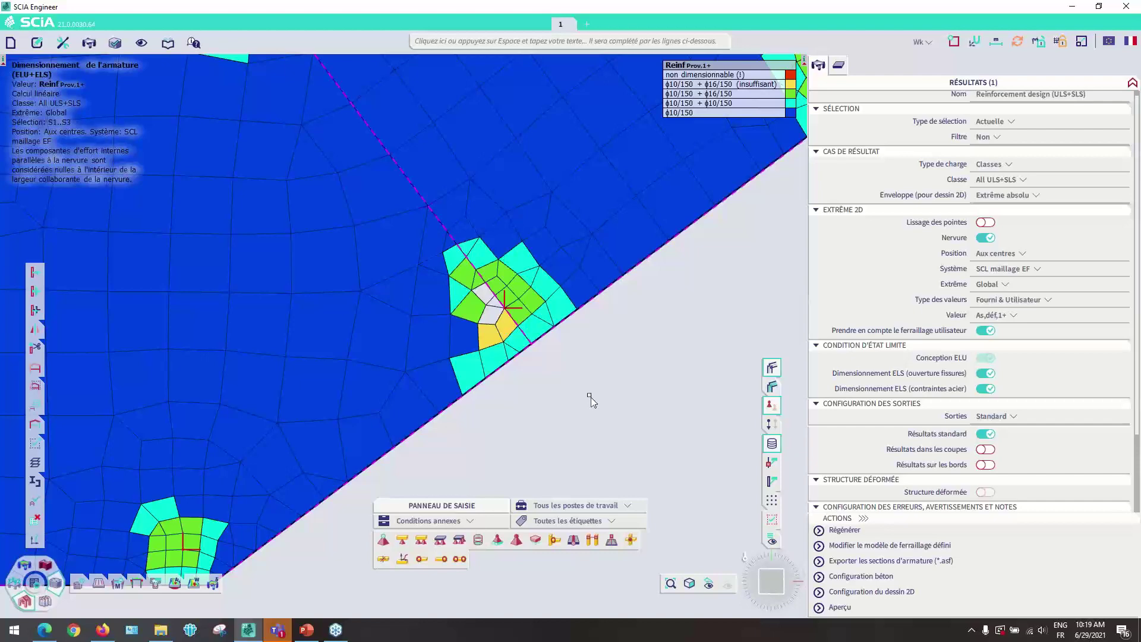
pyautogui.scroll(-3, 594, 404)
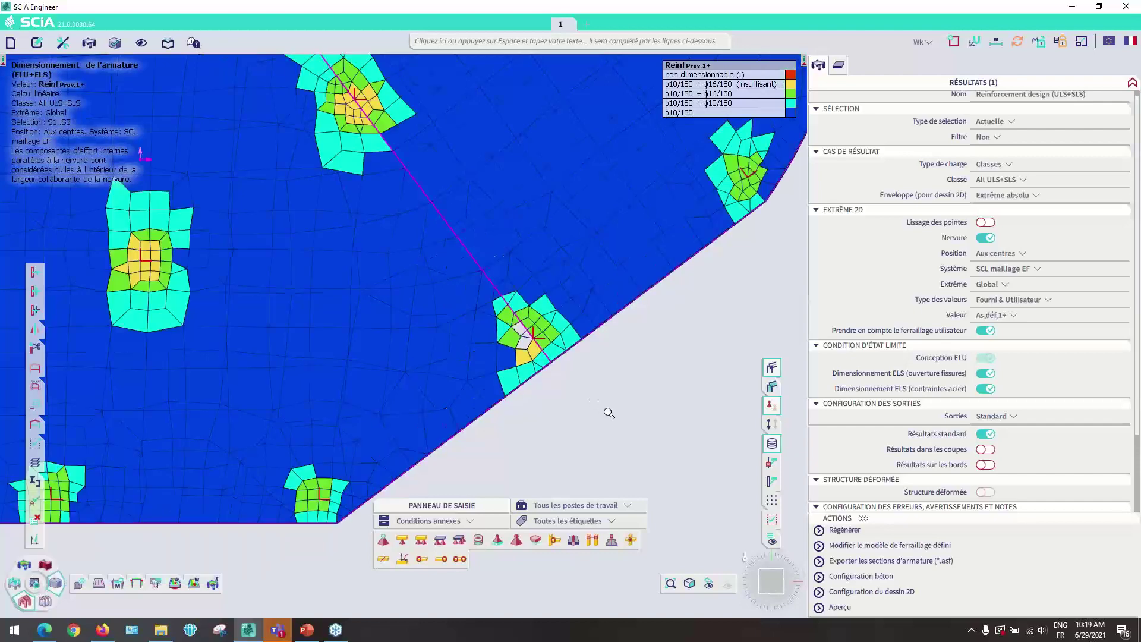
pyautogui.scroll(2, 612, 410)
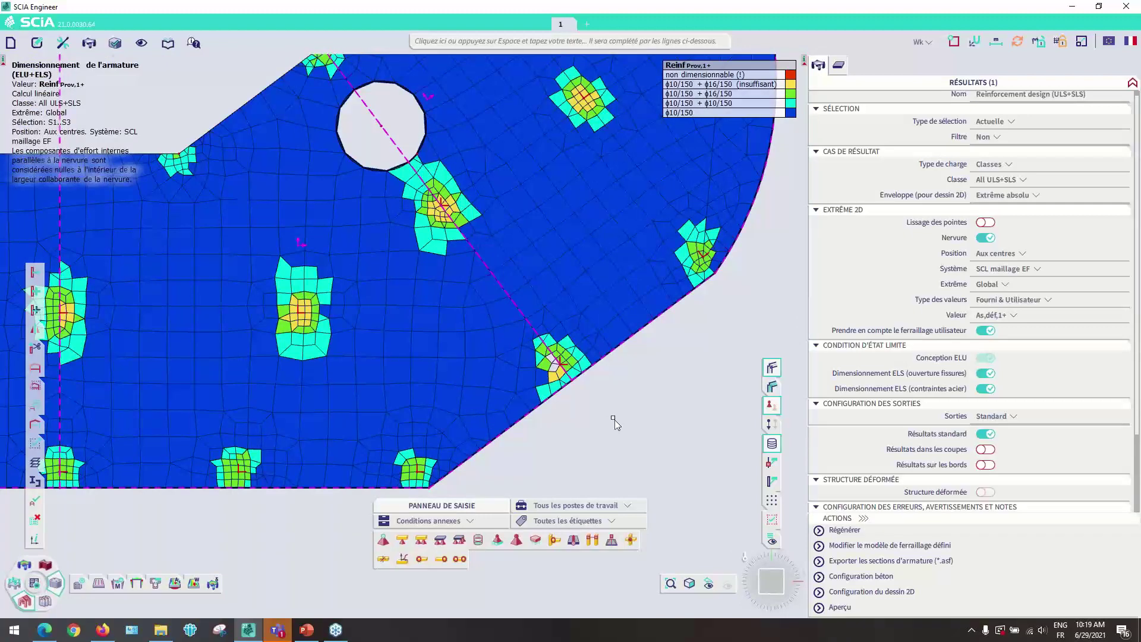
pyautogui.scroll(-2, 614, 422)
pyautogui.scroll(-1, 629, 419)
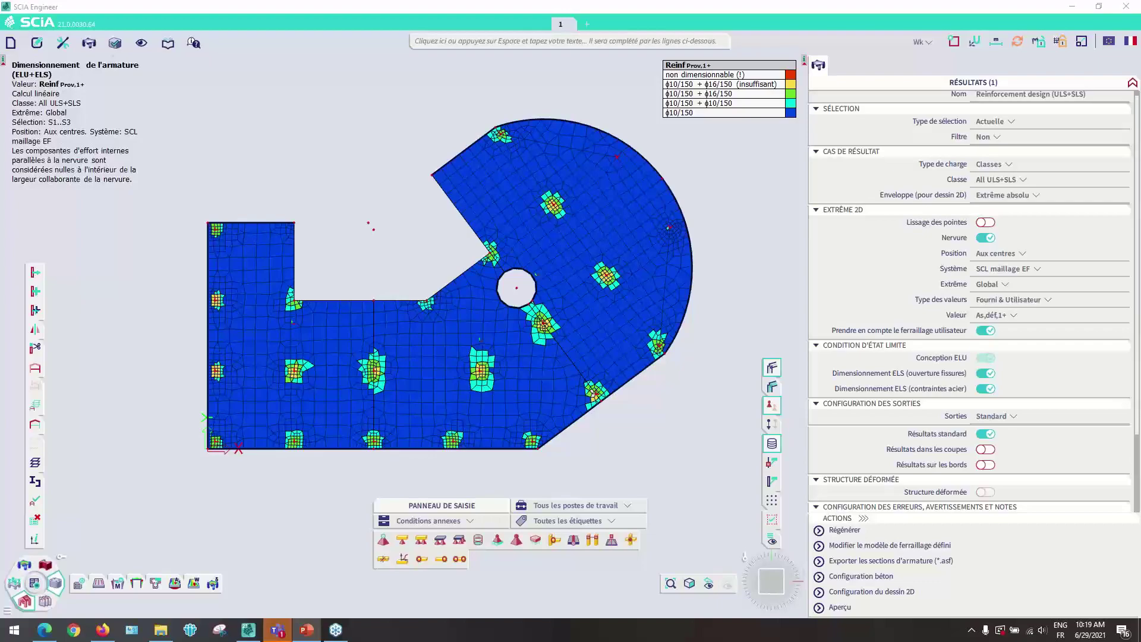
pyautogui.hotkey('alt', 'Tab')
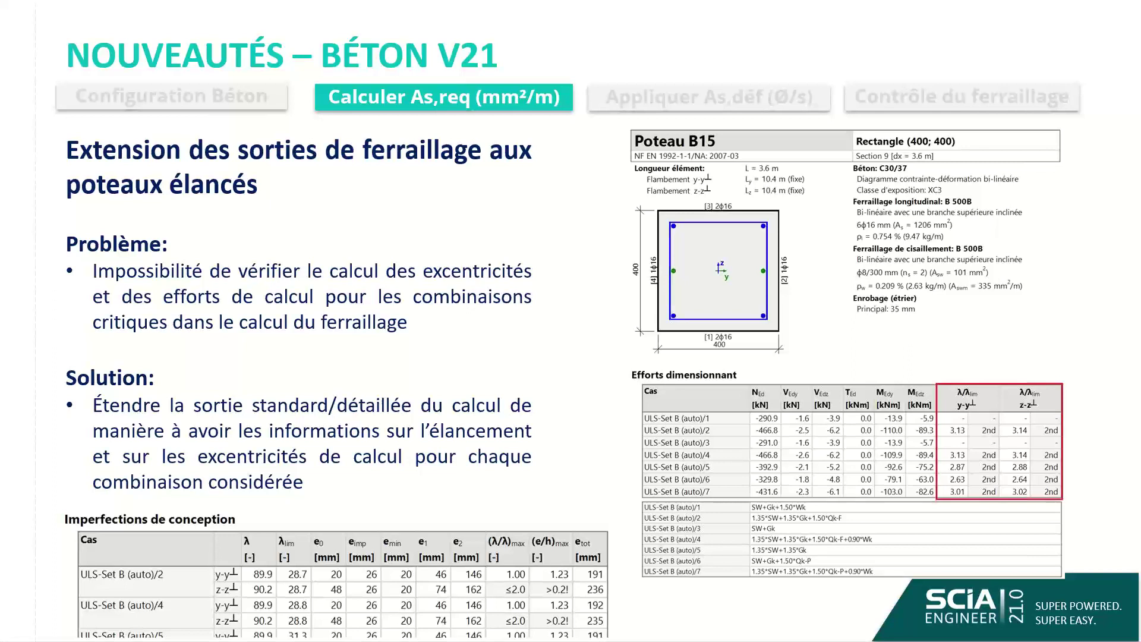
pyautogui.hotkey('alt', 'Tab')
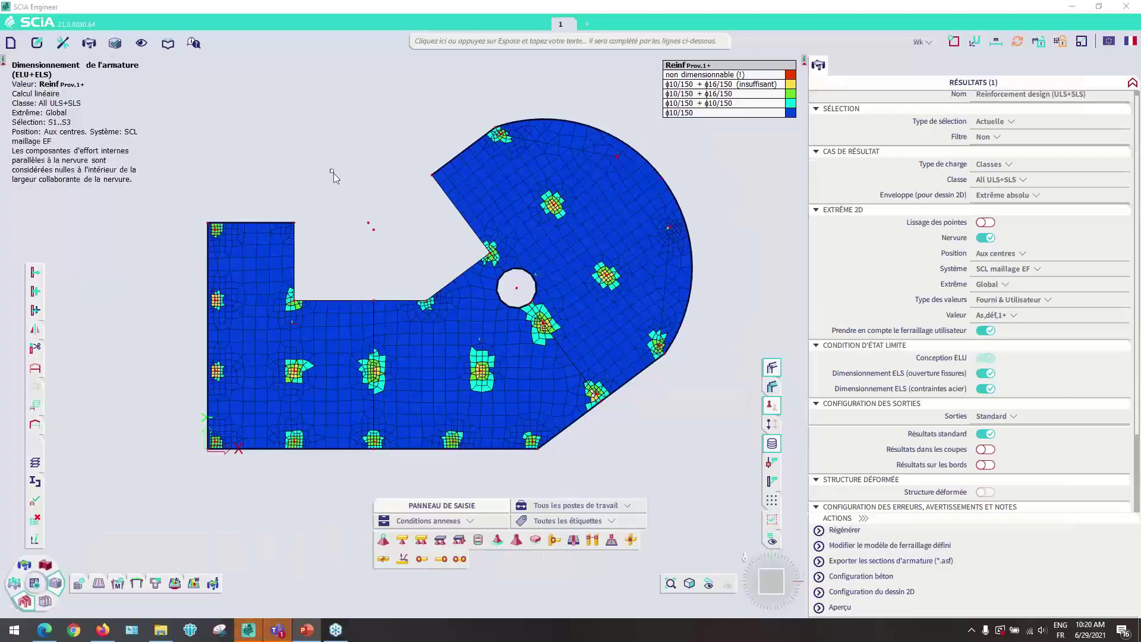
# Restore the hidden members in a 3D view and isolate interior column B15 by hiding everything else.
pyautogui.click(143, 45)
pyautogui.moveTo(179, 98)
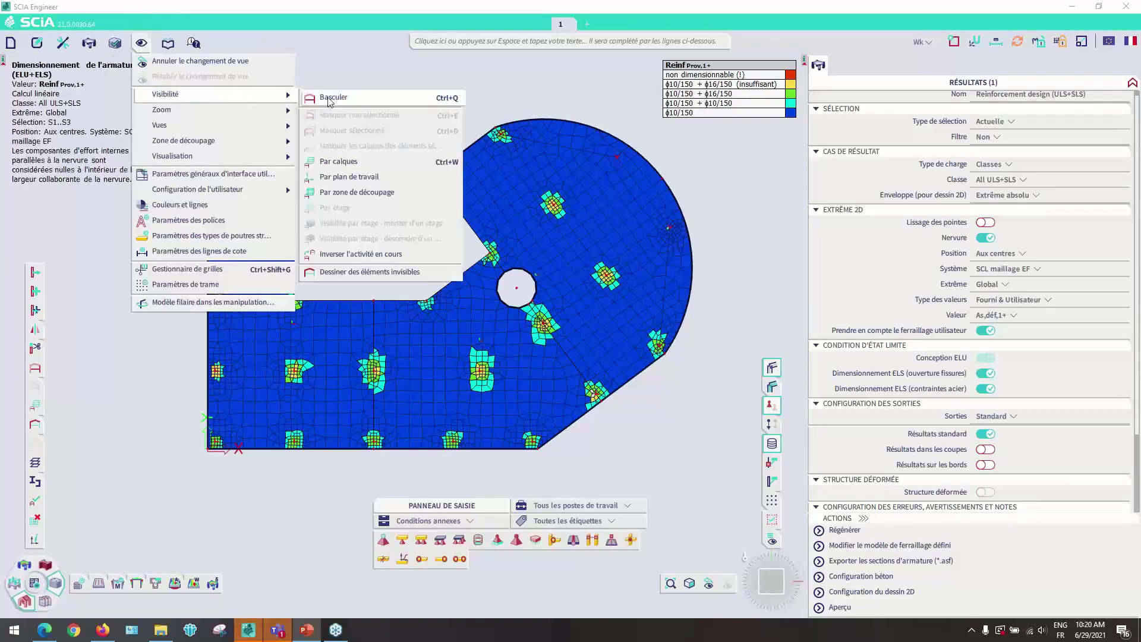
pyautogui.click(345, 99)
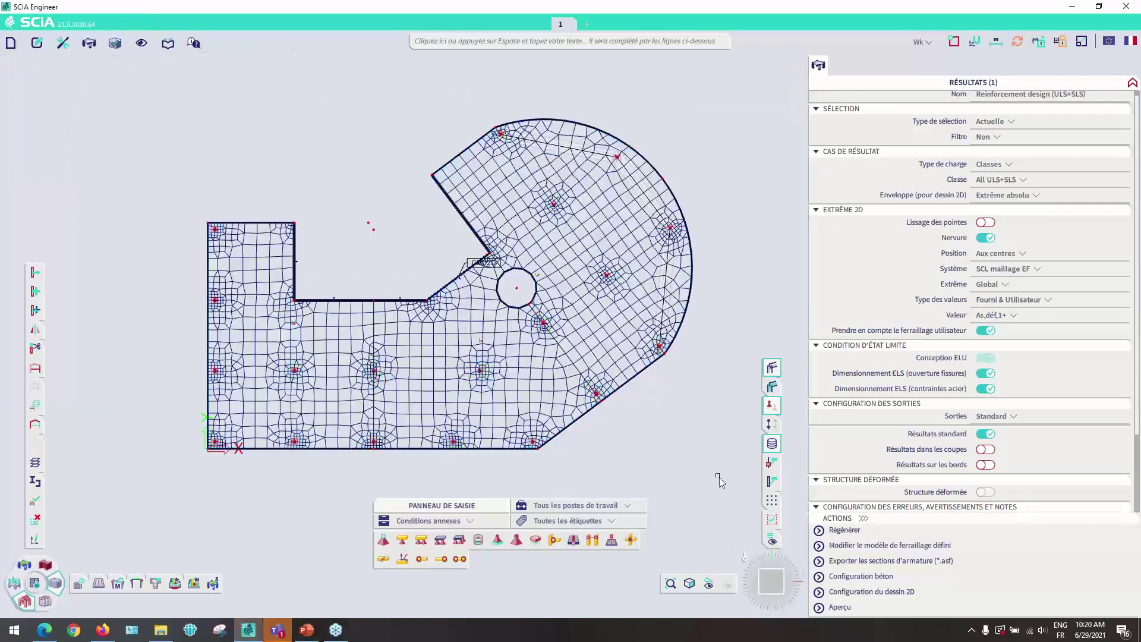
pyautogui.click(764, 584)
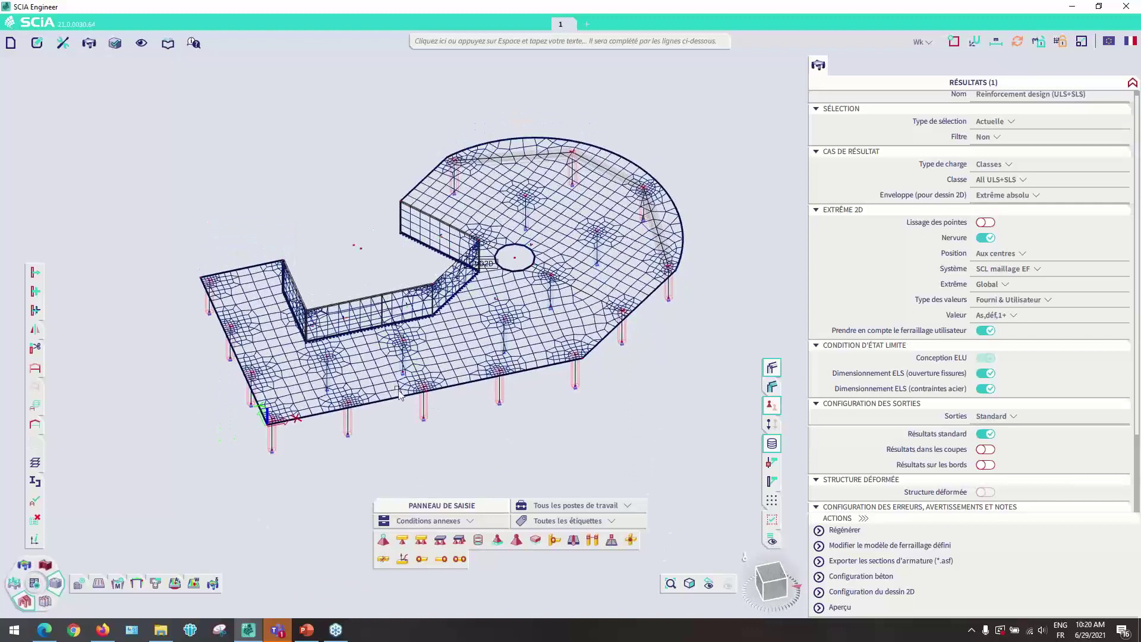
pyautogui.scroll(2, 405, 364)
pyautogui.click(404, 364)
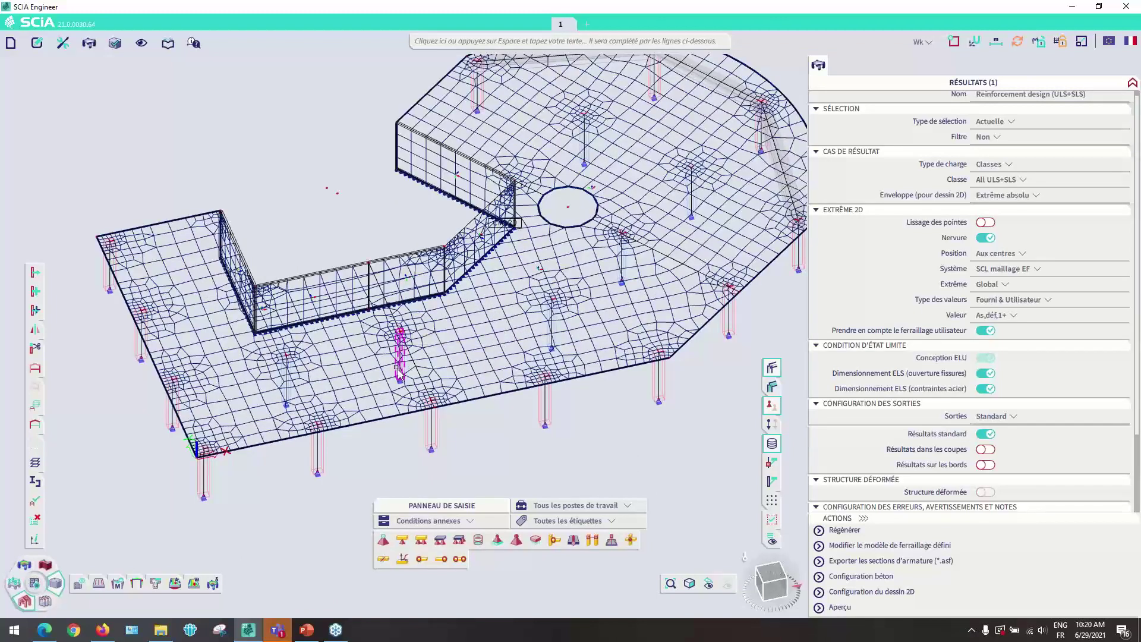
pyautogui.click(36, 386)
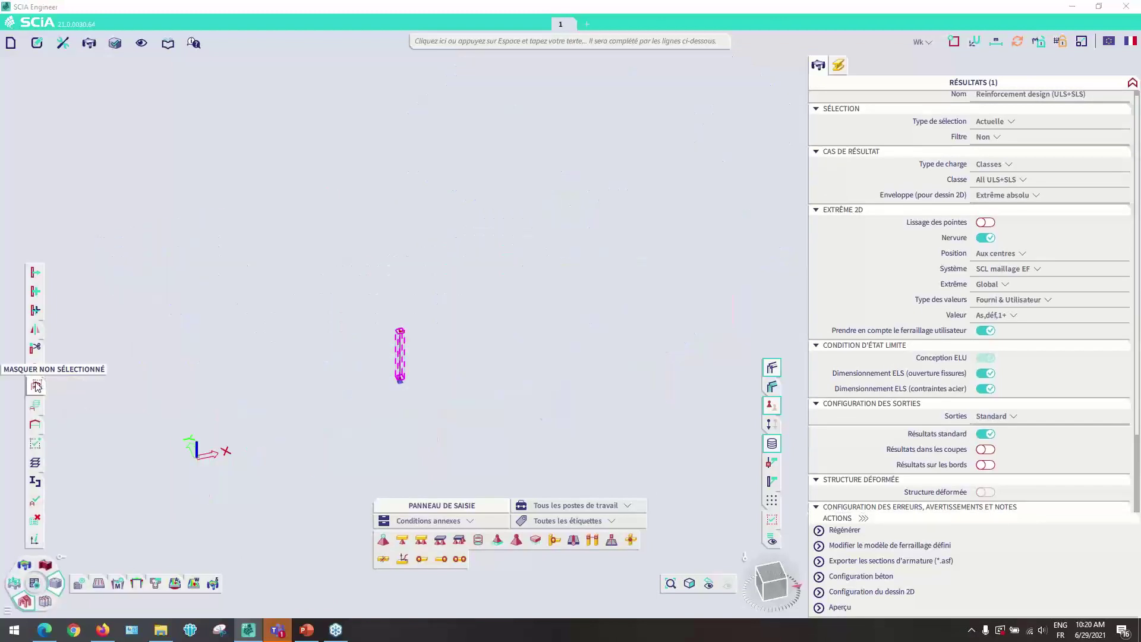
pyautogui.scroll(3, 419, 407)
pyautogui.moveTo(361, 399); pyautogui.dragTo(391, 402, button='middle')
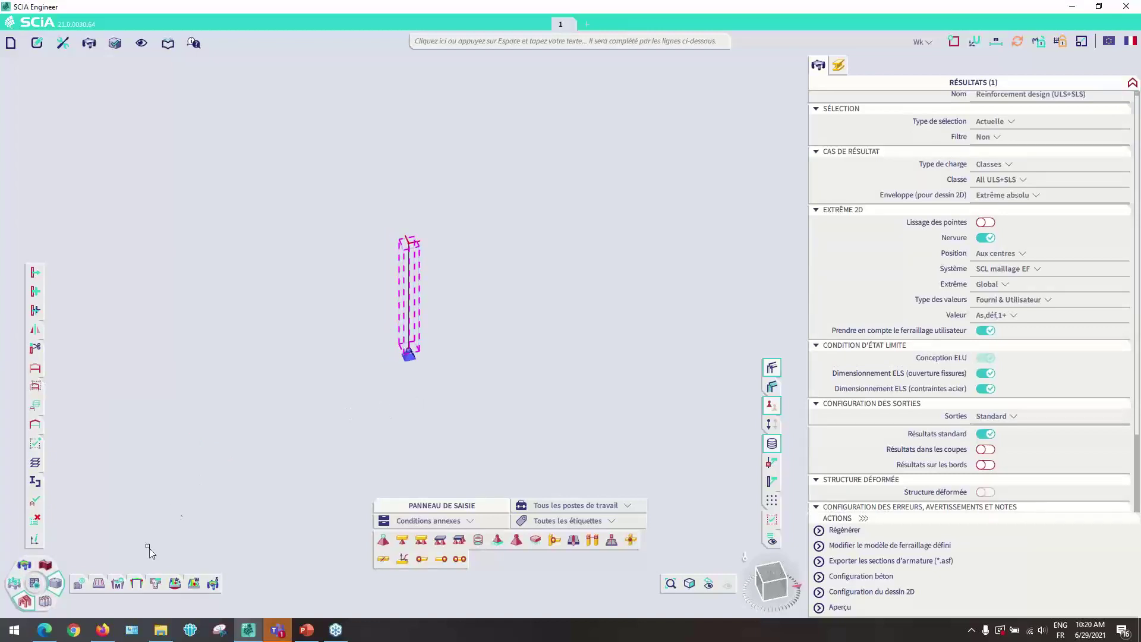
# Generate the 1D reinforcement design (Overall Design ULS) for column B15, showing As,déf (φ) for combination ULS-Set B (auto).
pyautogui.moveTo(118, 583)
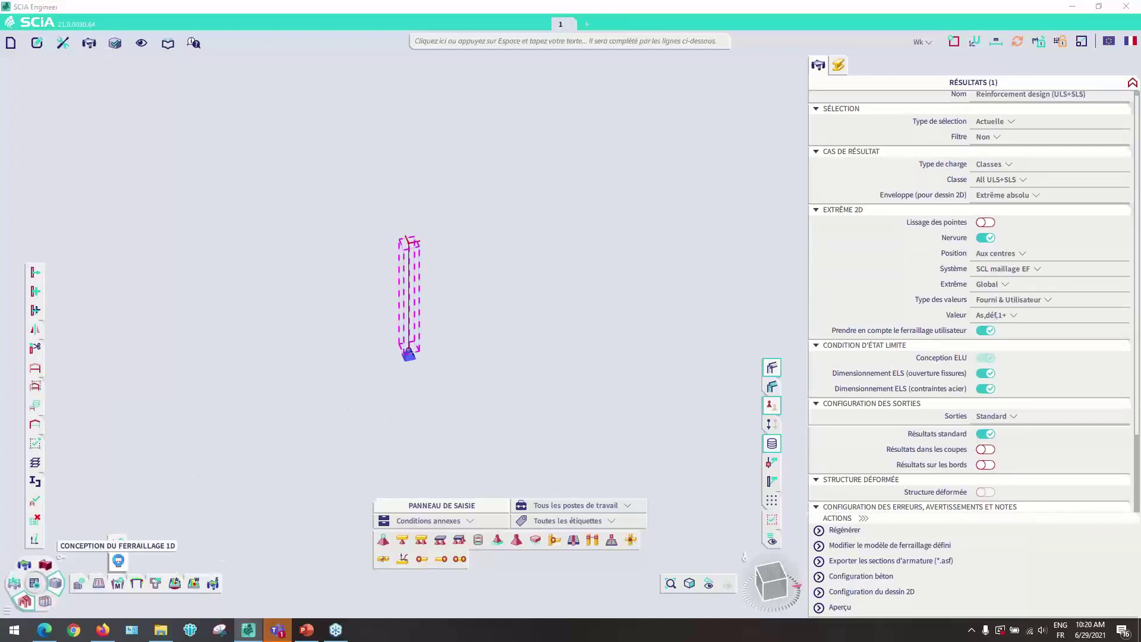
pyautogui.click(119, 562)
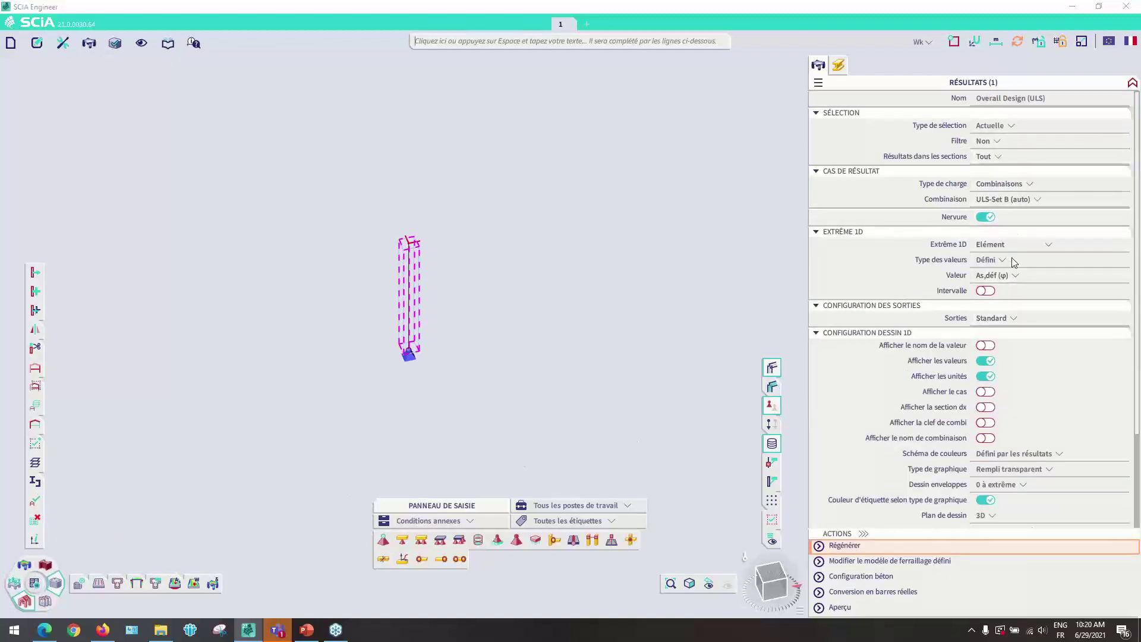
pyautogui.click(844, 546)
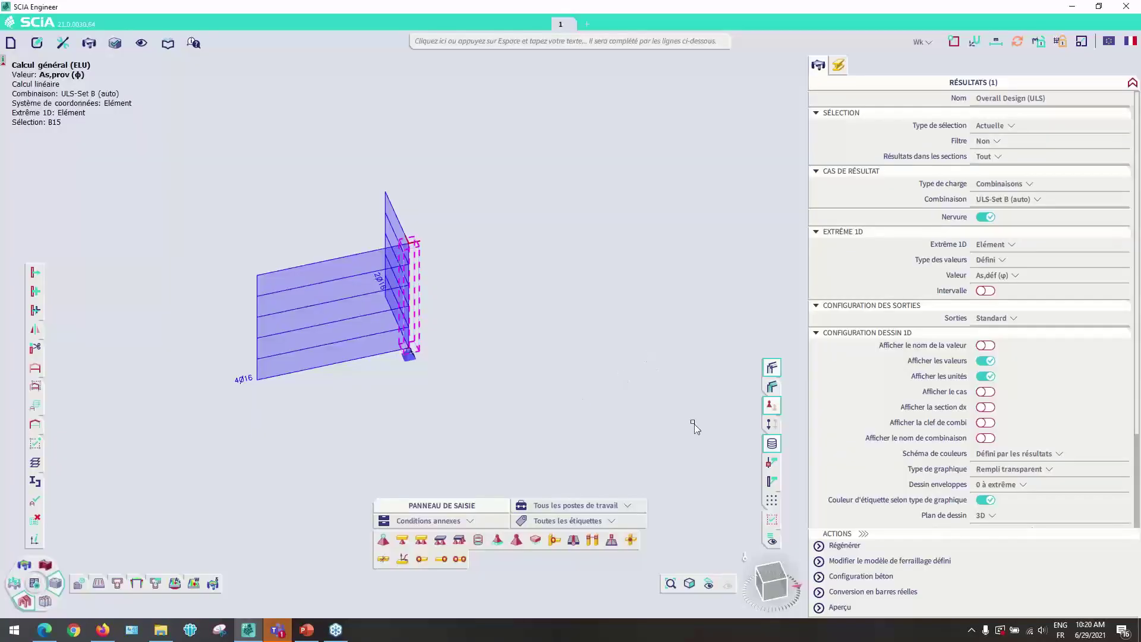
# Preview the design report for column B15, examine the slenderness ratios and eccentricities per combination, and close it with the column deselected.
pyautogui.click(843, 607)
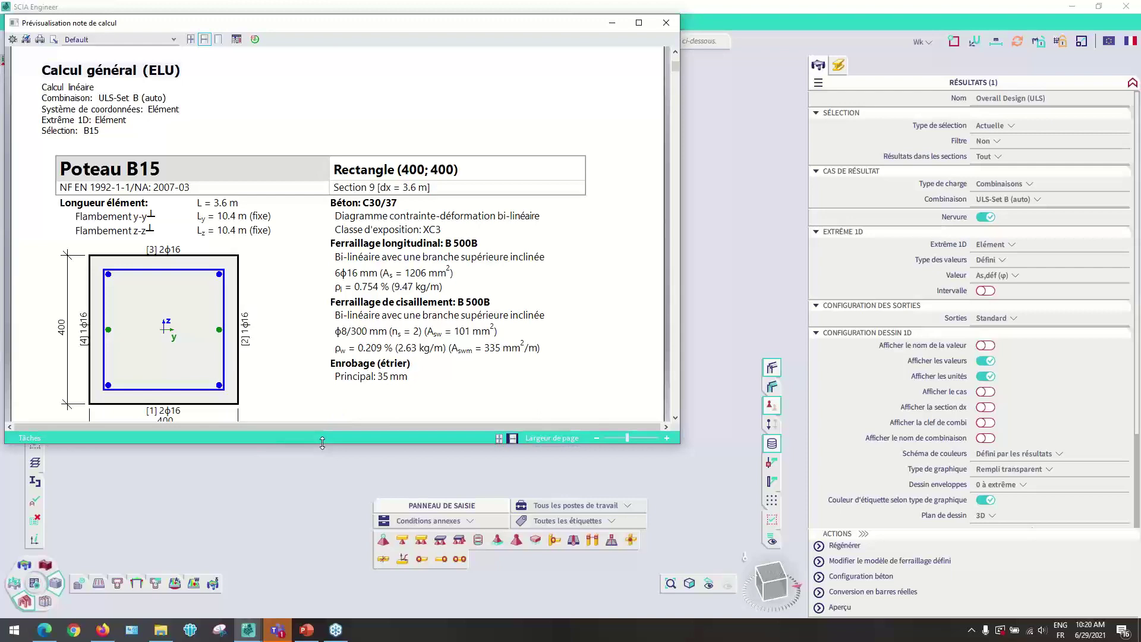
pyautogui.moveTo(322, 443); pyautogui.dragTo(319, 538)
pyautogui.scroll(-3, 618, 262)
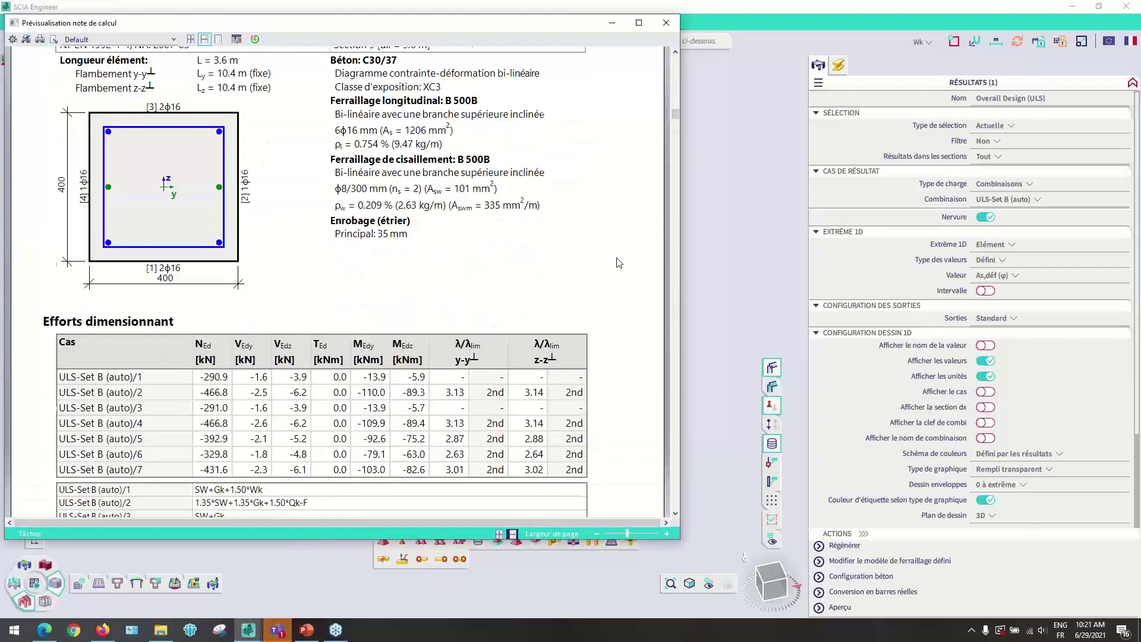
pyautogui.scroll(-1, 619, 262)
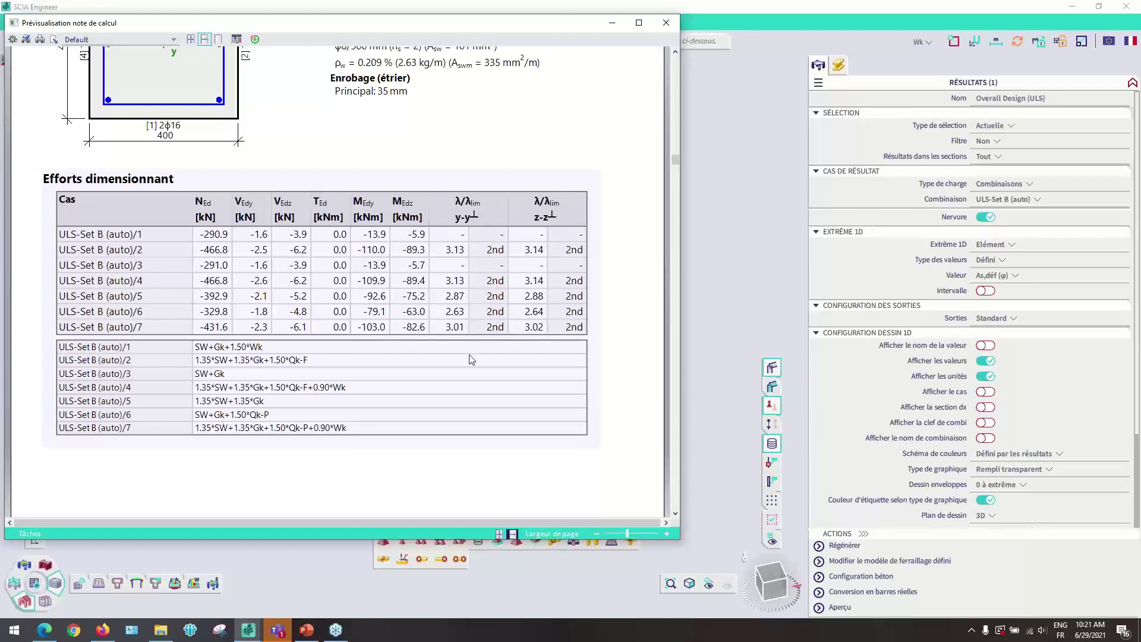
pyautogui.scroll(-10, 471, 359)
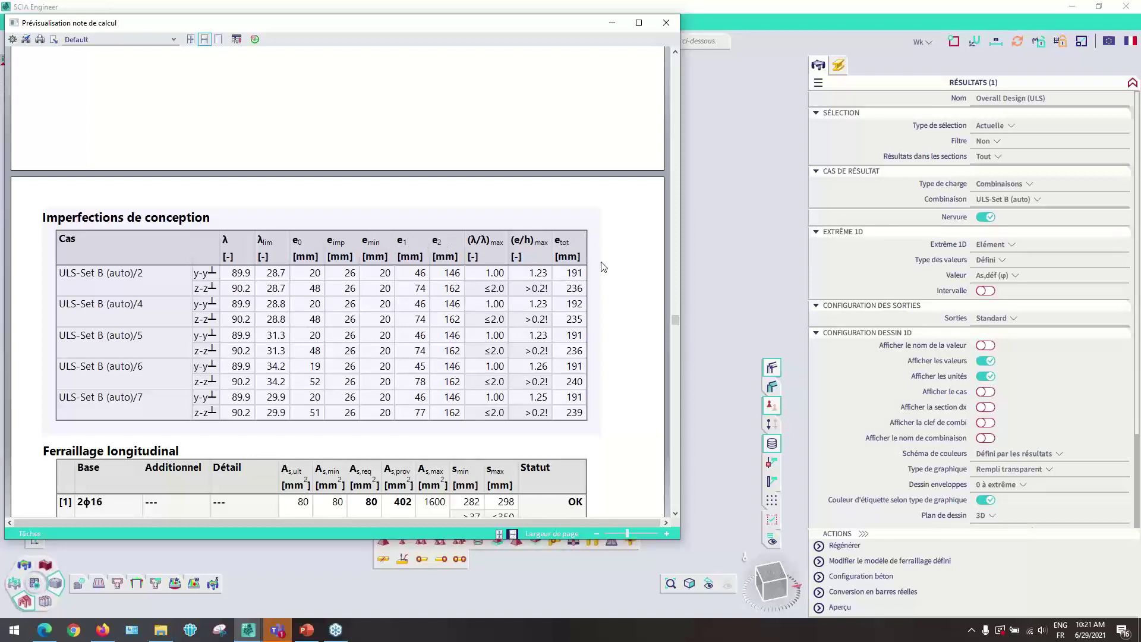
pyautogui.scroll(1, 608, 294)
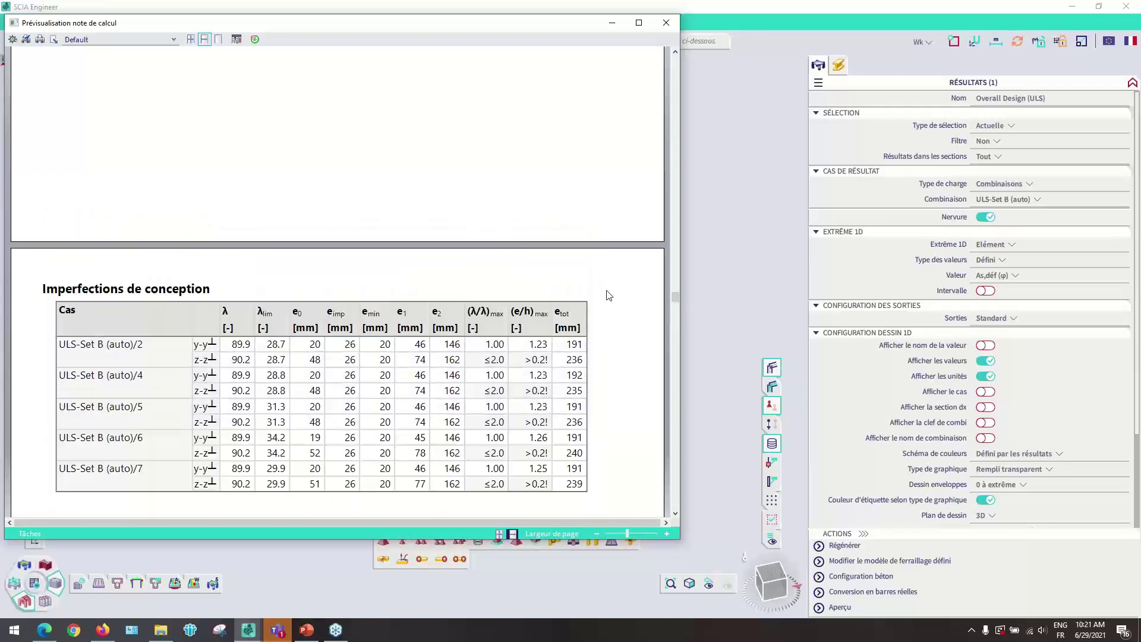
pyautogui.scroll(6, 609, 294)
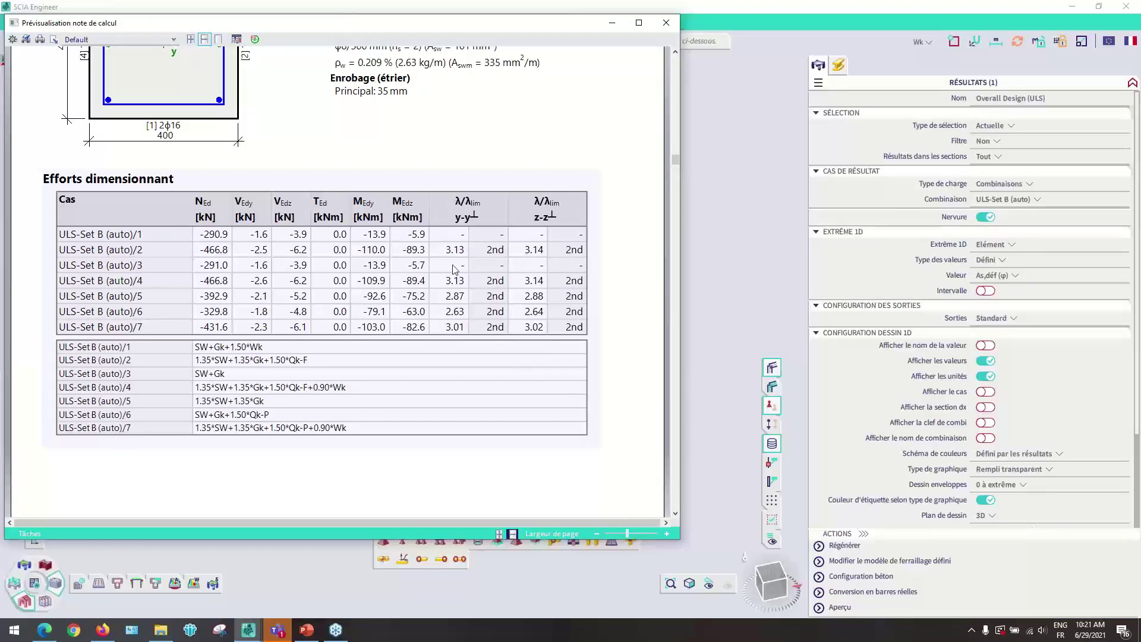
pyautogui.click(666, 23)
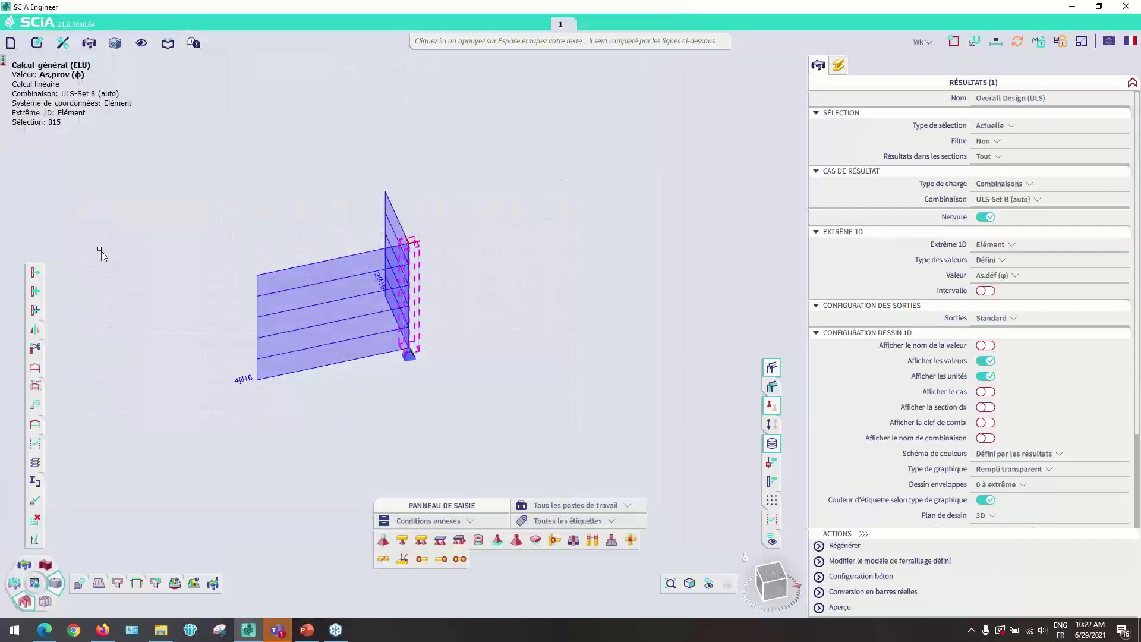
pyautogui.press('Escape')
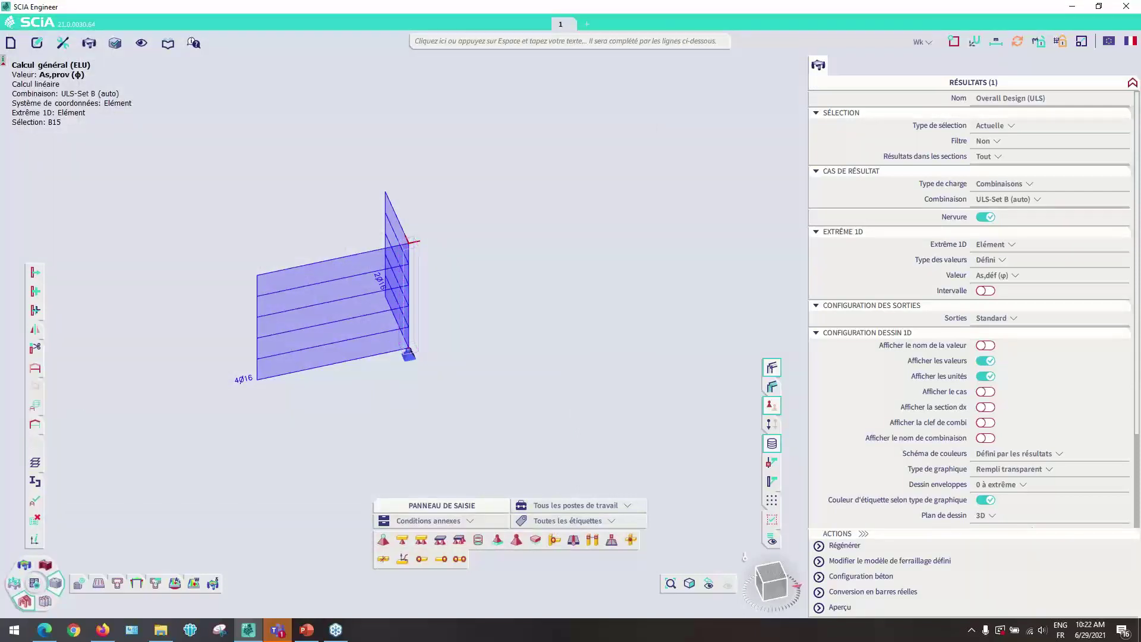
pyautogui.hotkey('alt', 'Tab')
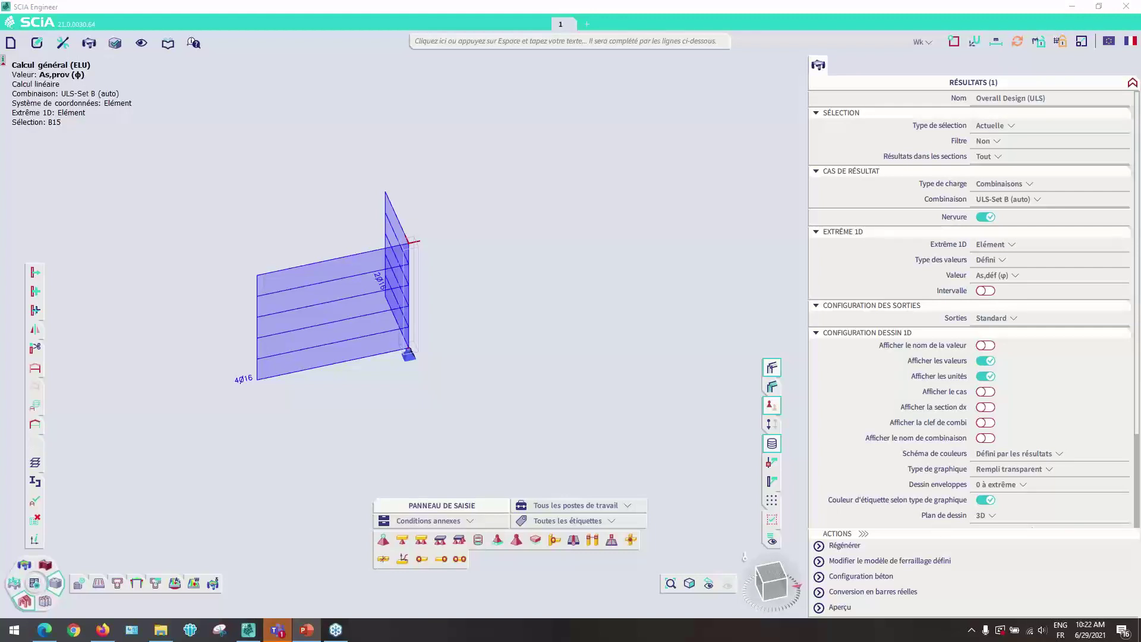
pyautogui.hotkey('shift', 'F5')
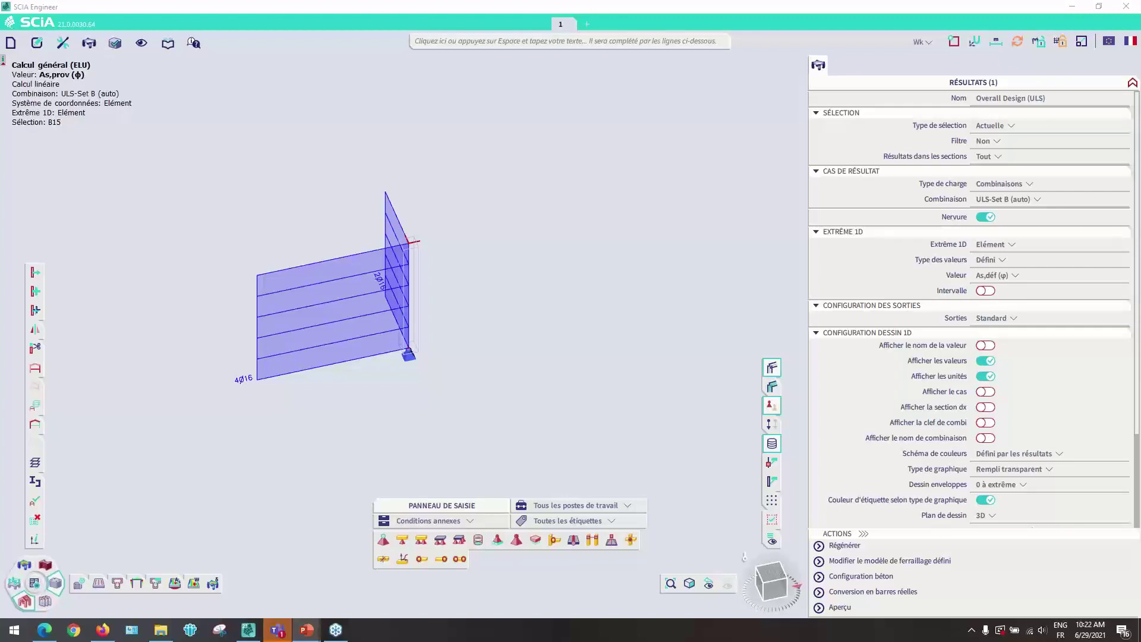
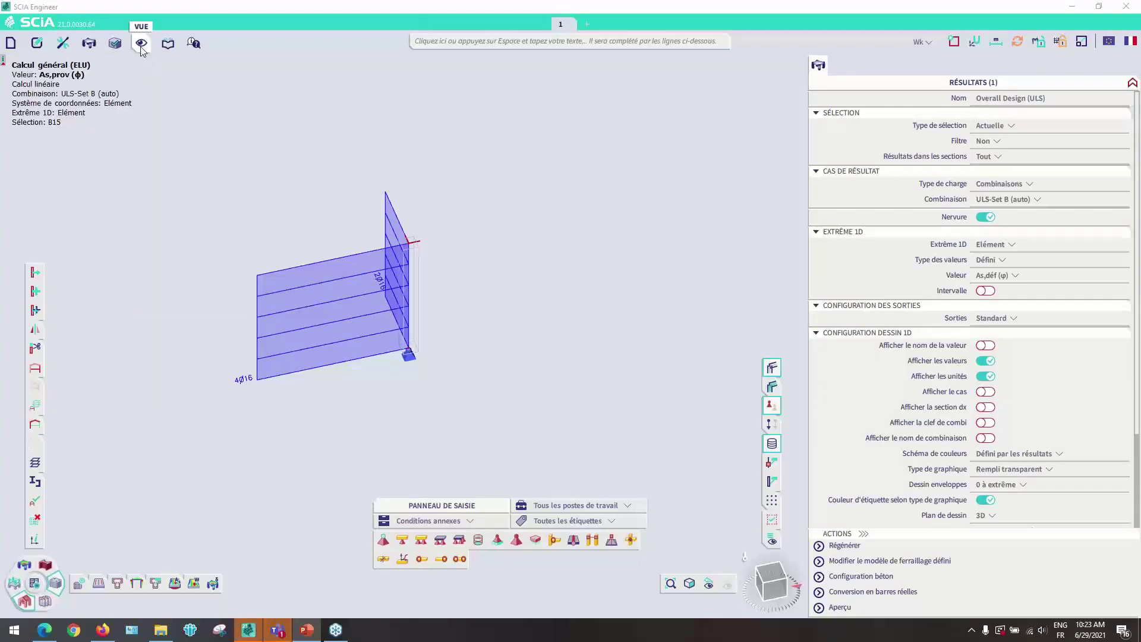
# Restore the visibility of the whole model and isolate the three plate ribs near the slab's curved edge.
pyautogui.click(141, 43)
pyautogui.moveTo(267, 97)
pyautogui.click(338, 99)
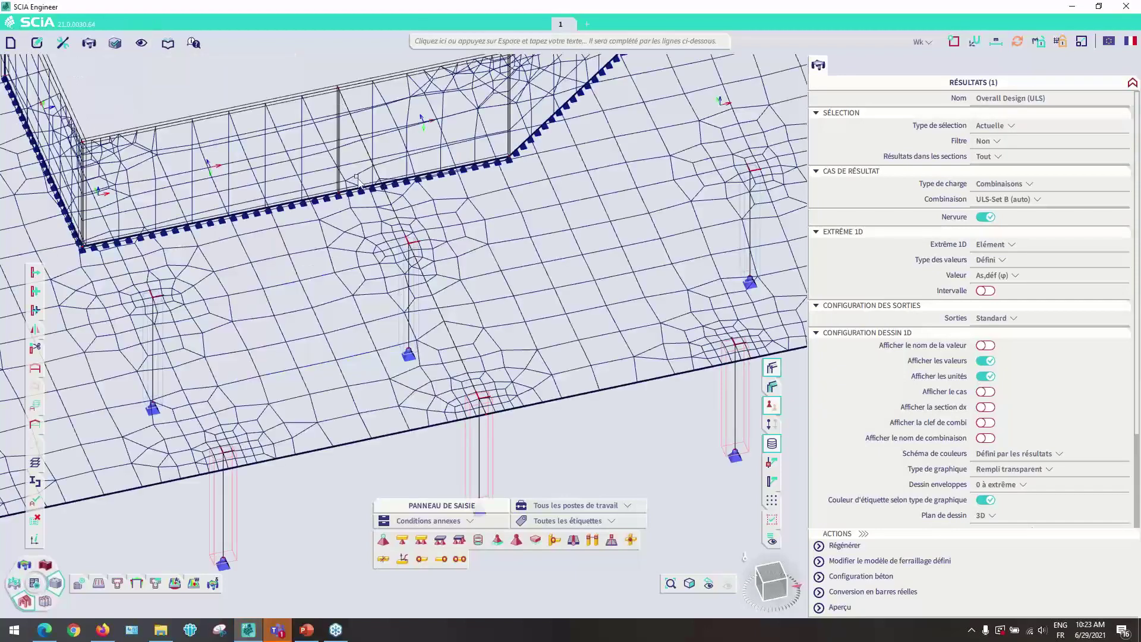
pyautogui.scroll(-3, 414, 241)
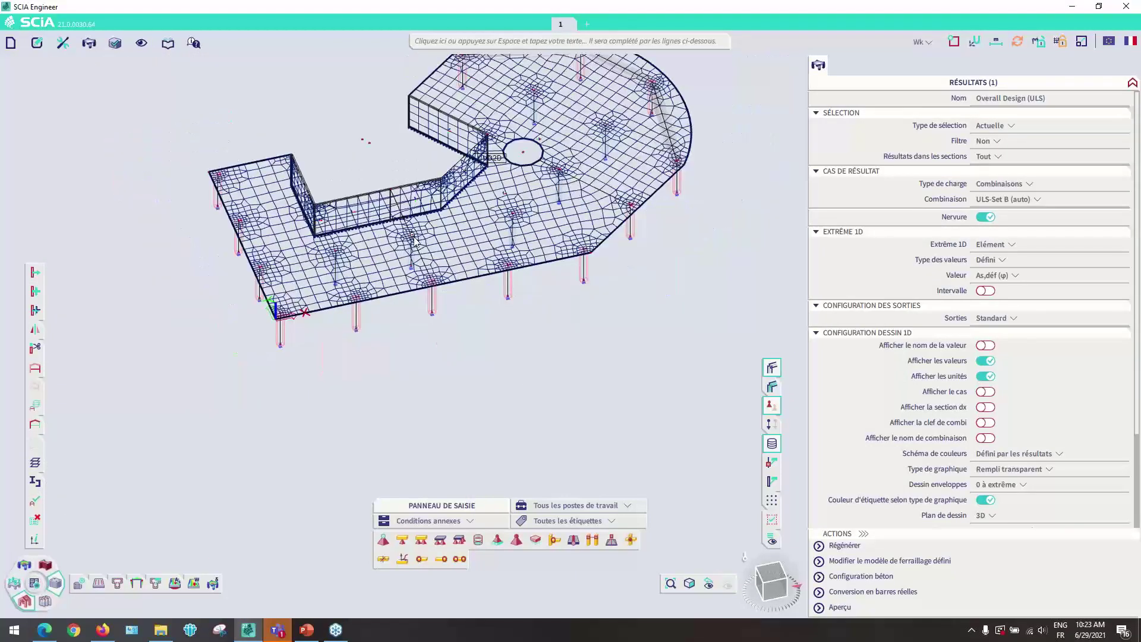
pyautogui.scroll(-2, 338, 302)
pyautogui.scroll(1, 421, 178)
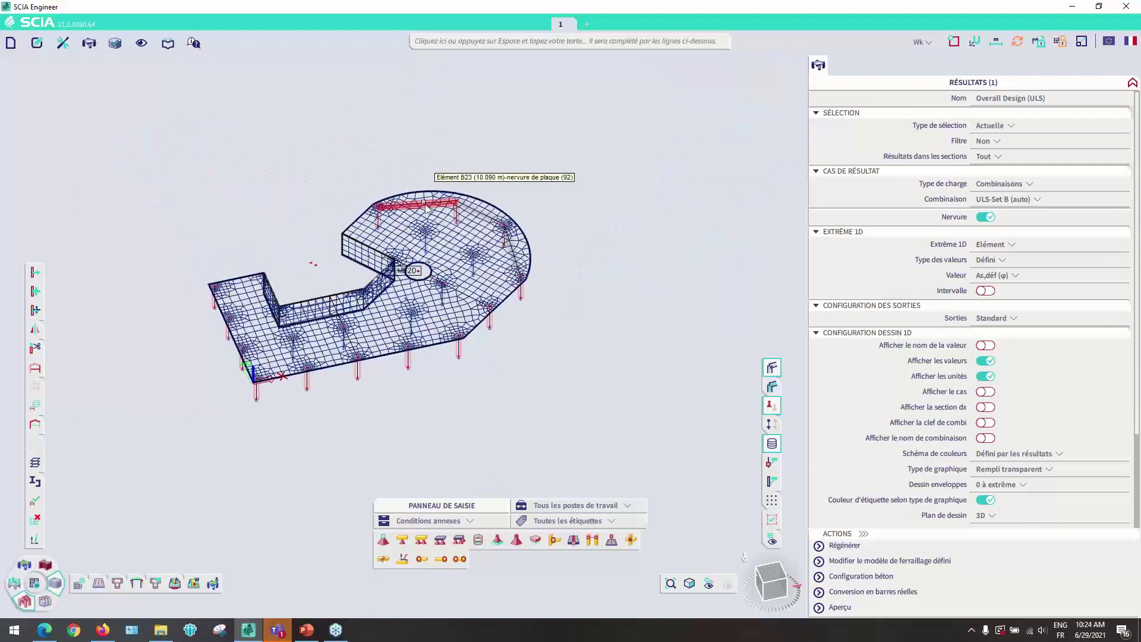
pyautogui.click(429, 205)
pyautogui.click(474, 215)
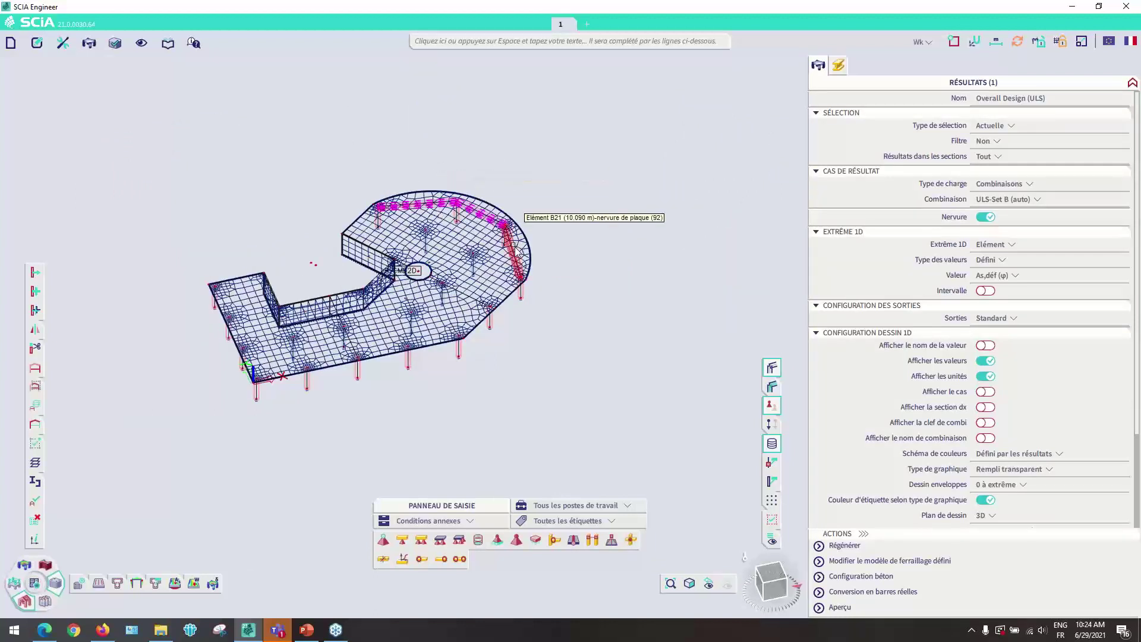
pyautogui.click(36, 386)
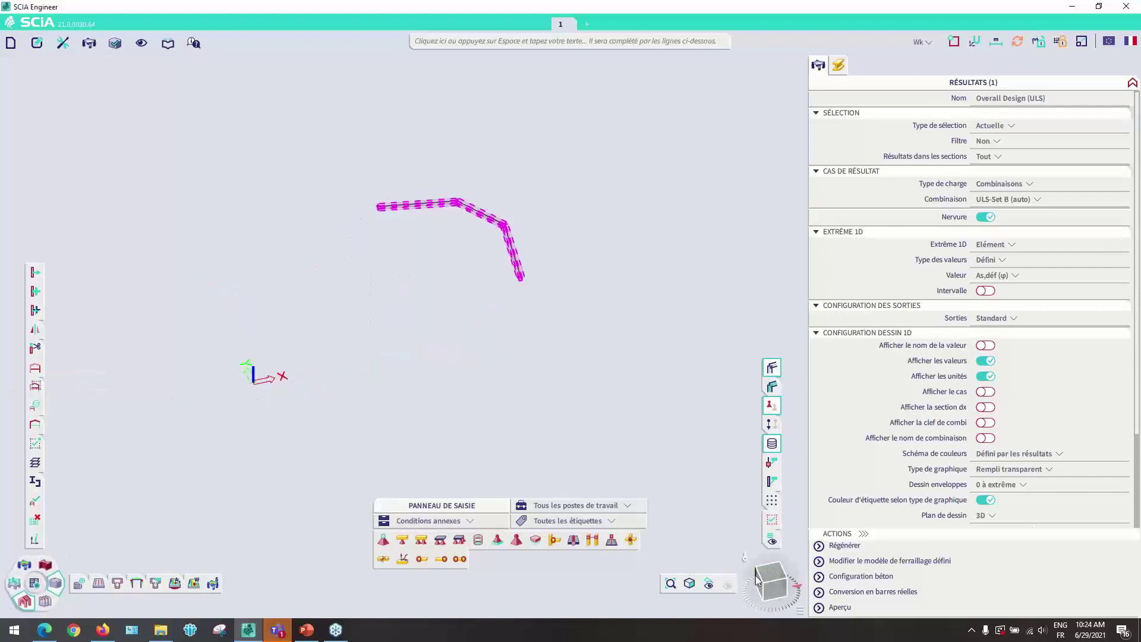
# Generate the 1D reinforcement design (Overall Design ULS) for the three ribs, showing As,déf (φ) for combination ULS-Set B (auto).
pyautogui.click(776, 579)
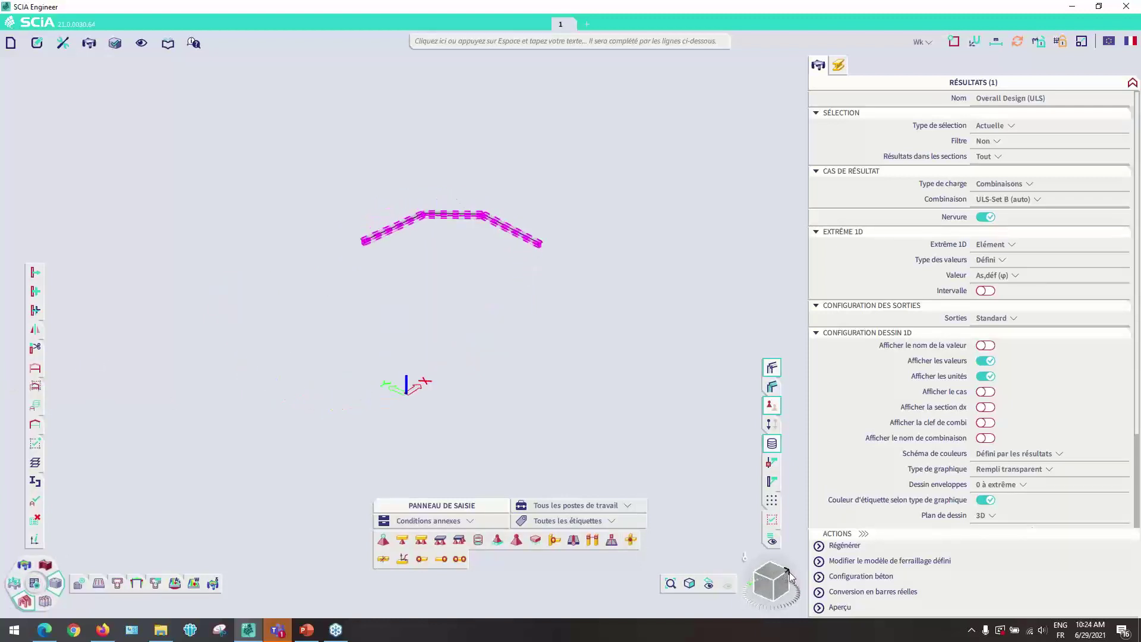
pyautogui.scroll(3, 473, 246)
pyautogui.moveTo(467, 244); pyautogui.dragTo(486, 267, button='middle')
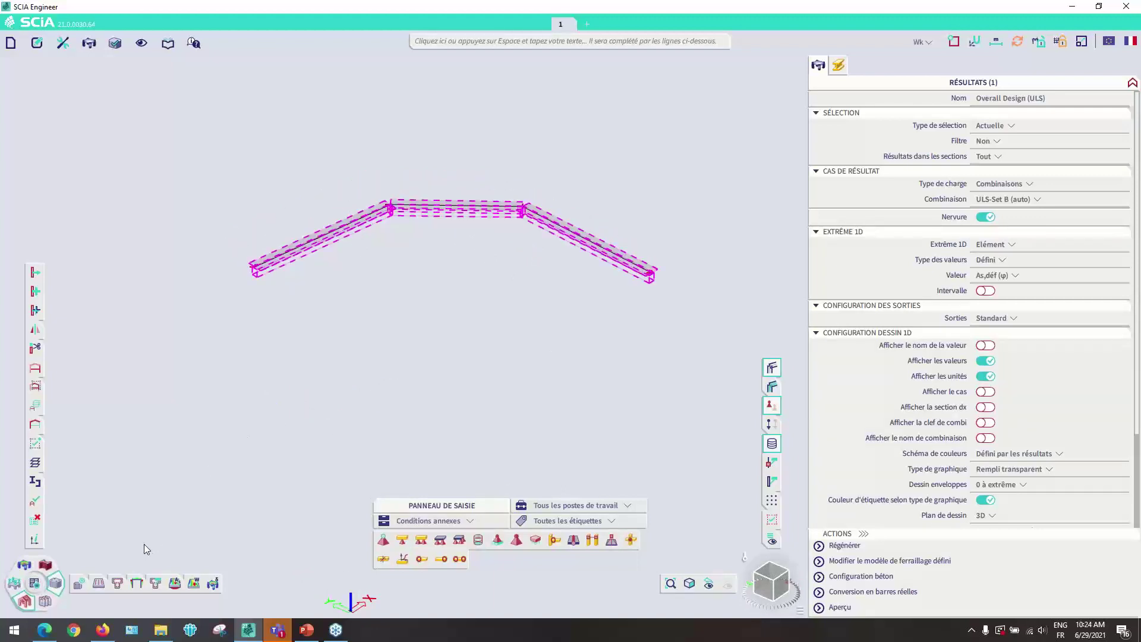
pyautogui.moveTo(119, 584)
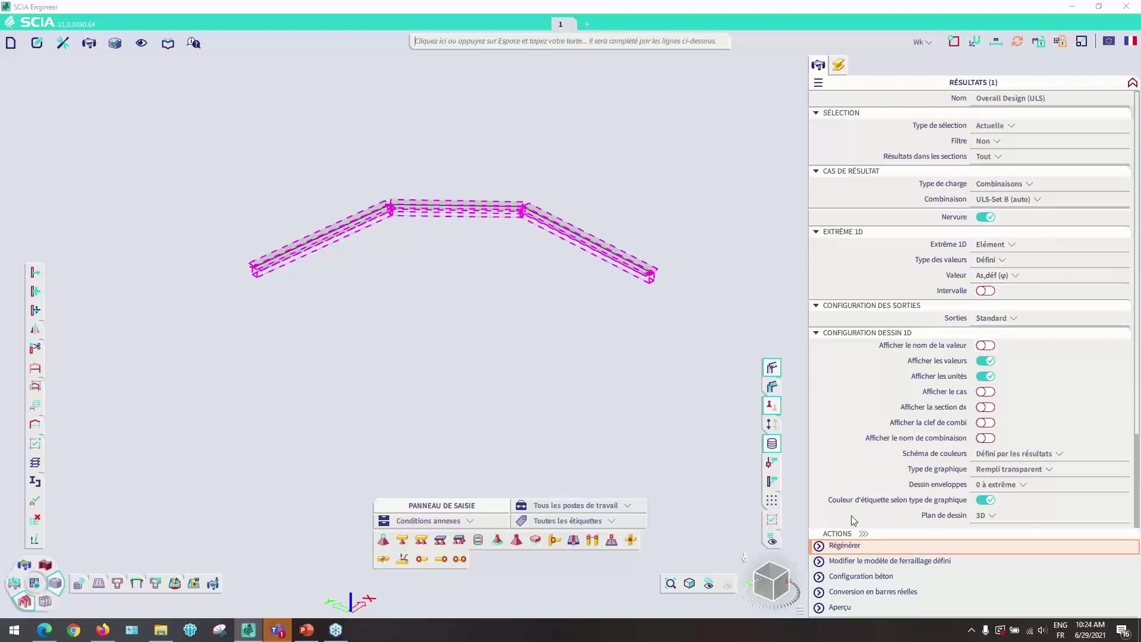
pyautogui.click(843, 545)
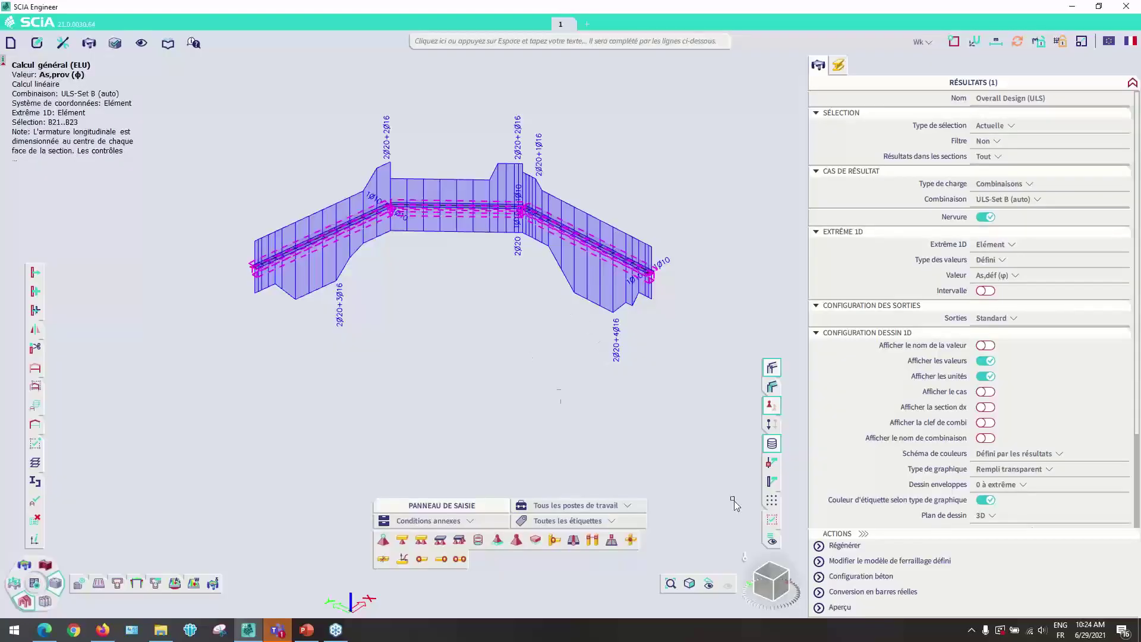
# Convert the ribs' designed reinforcement into real bars and inspect the bar and stirrup layout.
pyautogui.click(772, 540)
pyautogui.click(850, 591)
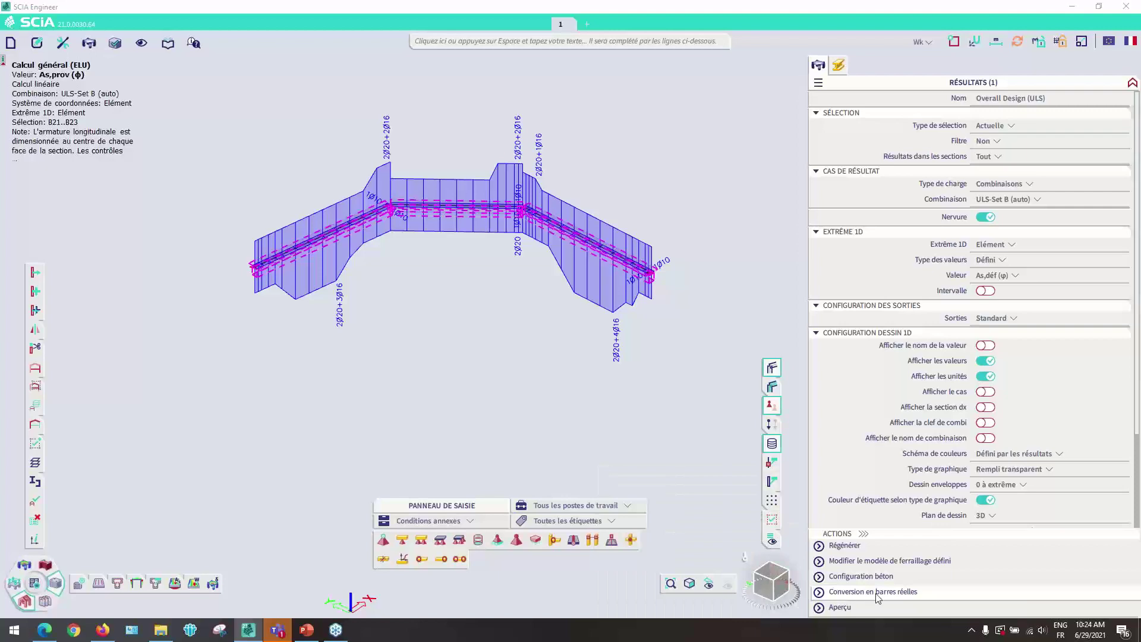
pyautogui.click(763, 373)
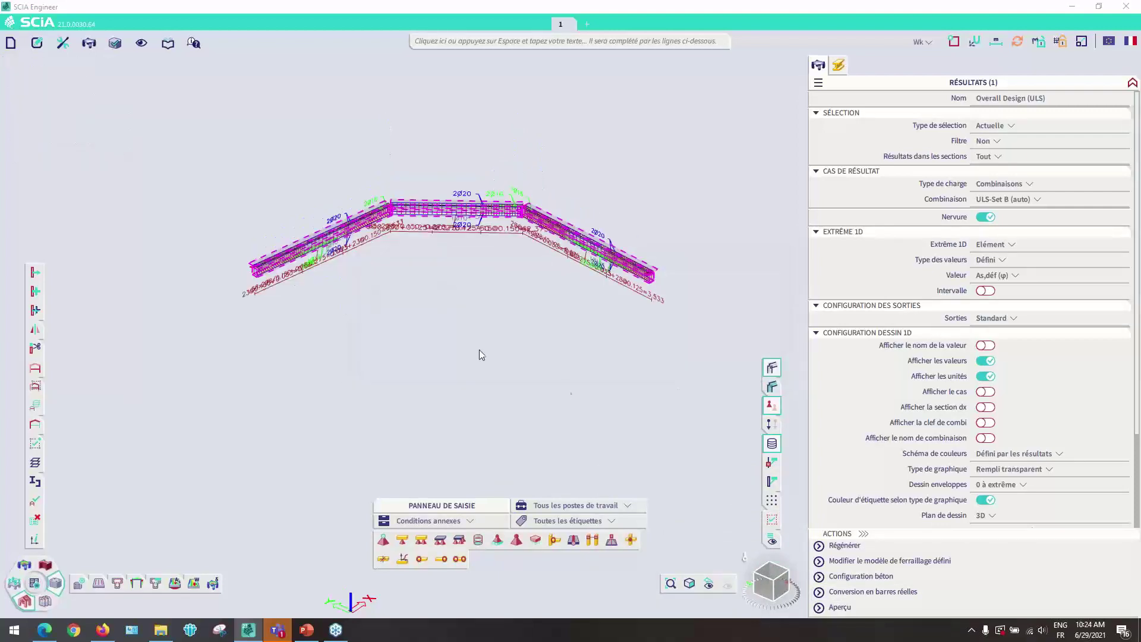
pyautogui.scroll(2, 479, 296)
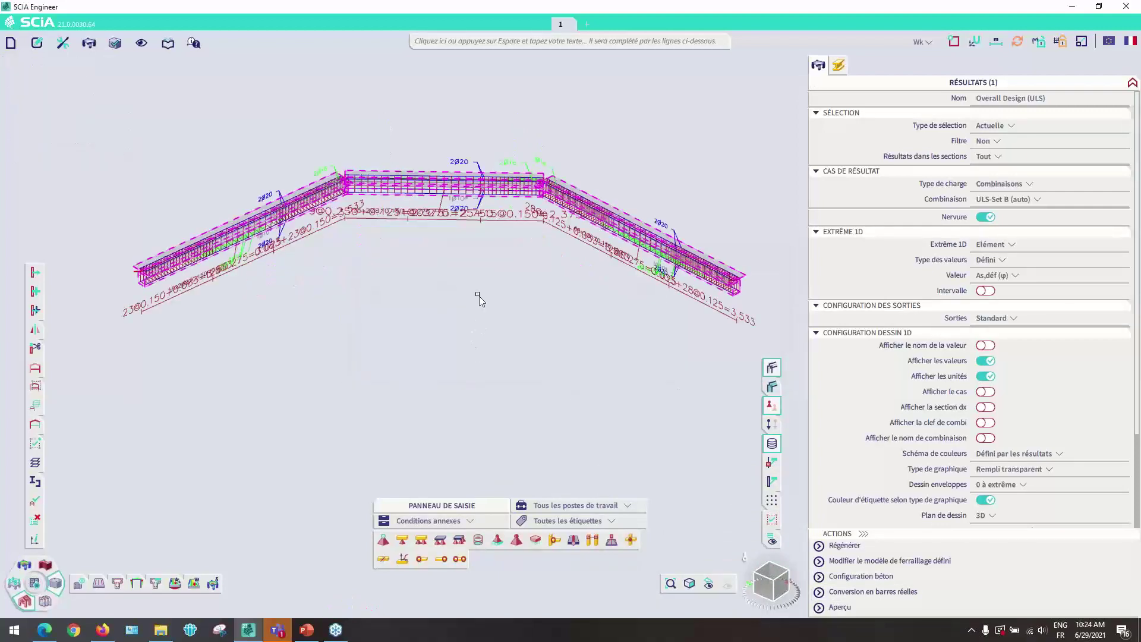
pyautogui.scroll(1, 497, 270)
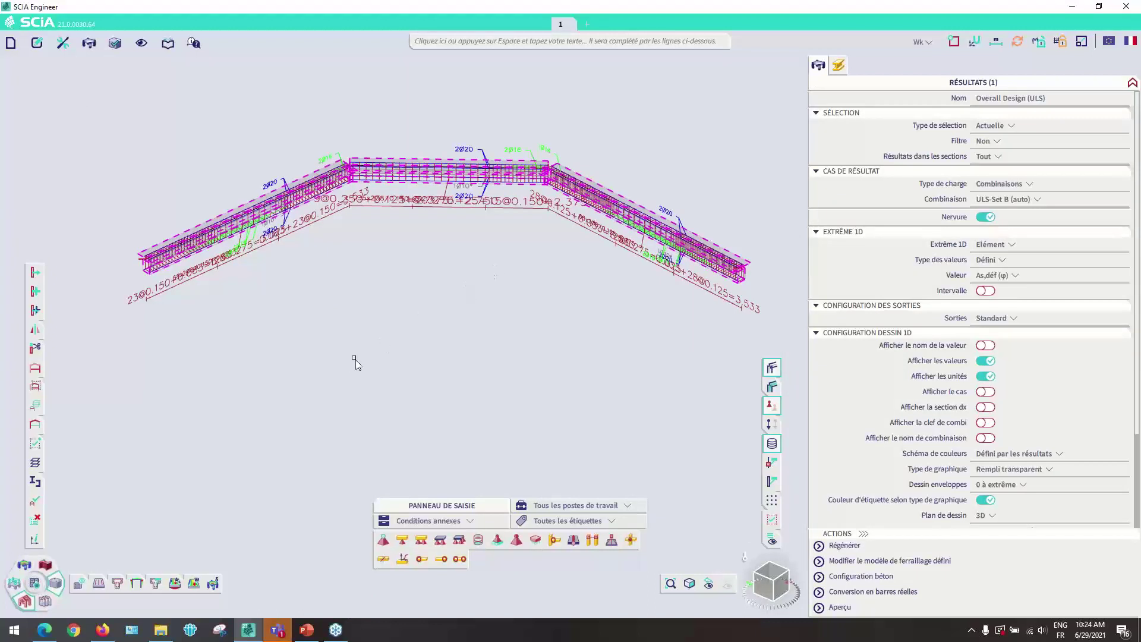
# Generate the overall check (Contrôle d'ensemble) of the ribs, showing UC for class All ULS, and review its report preview.
pyautogui.click(137, 584)
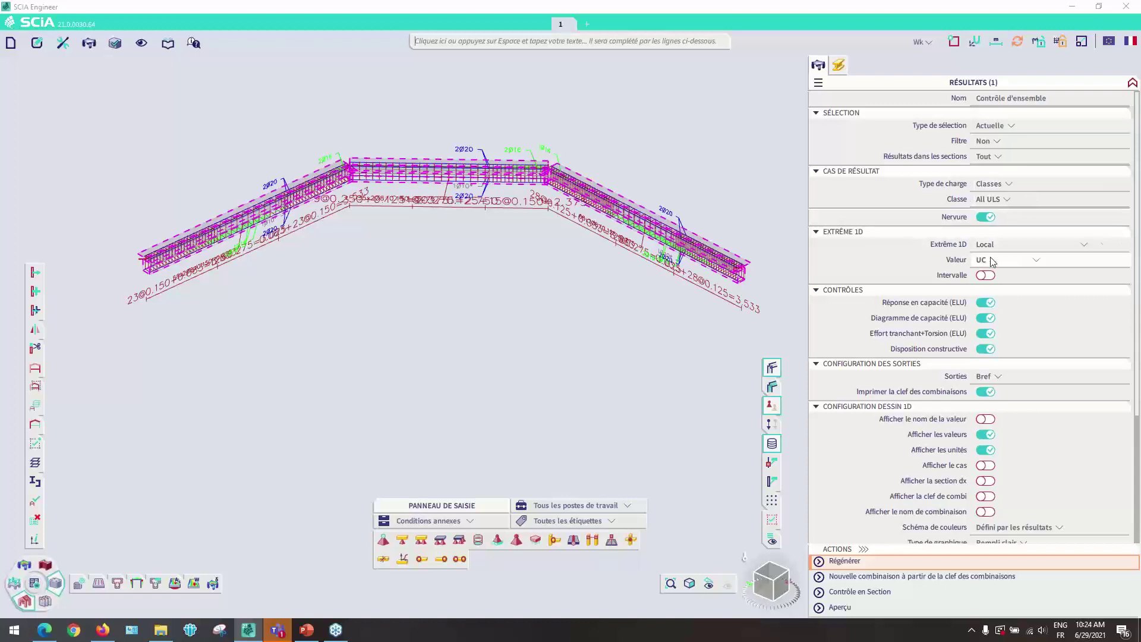
pyautogui.click(846, 561)
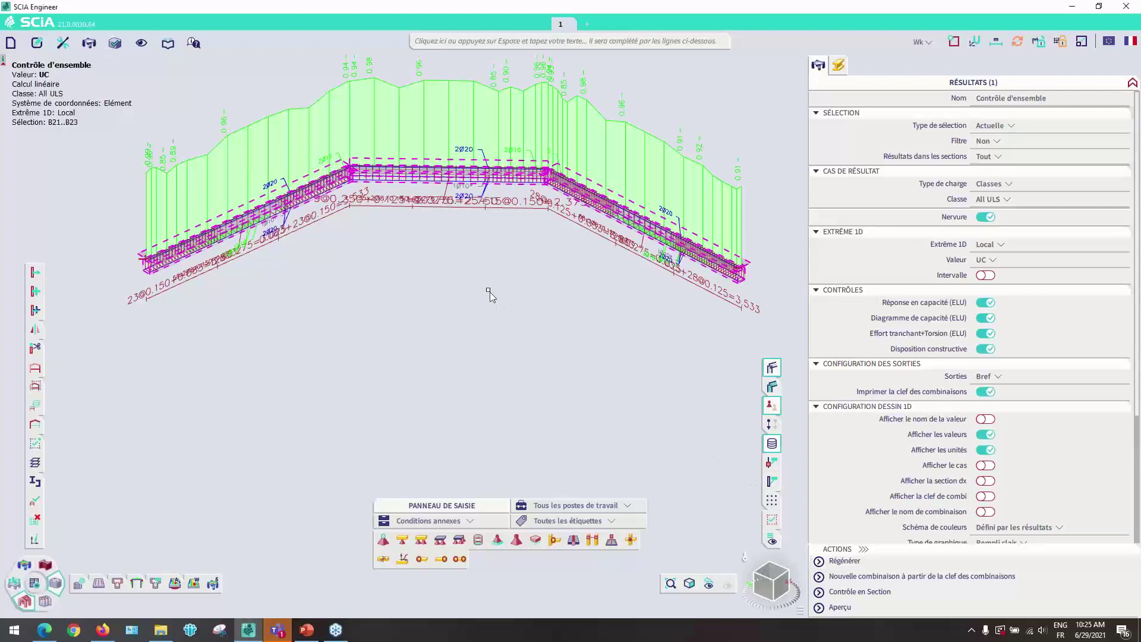
pyautogui.moveTo(485, 294); pyautogui.dragTo(486, 331, button='middle')
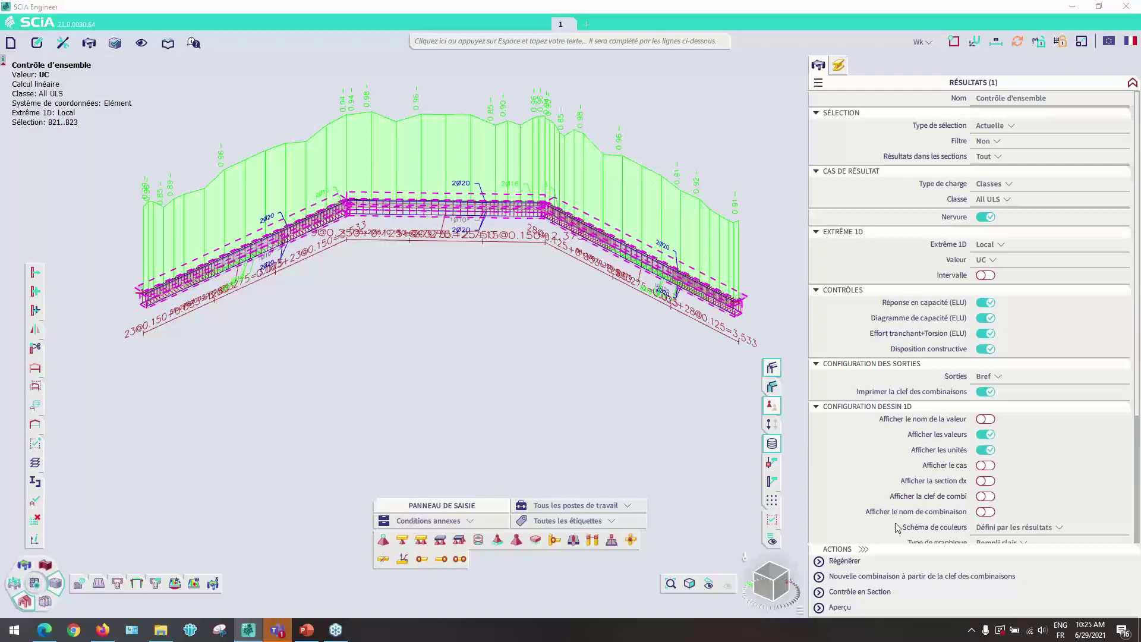
pyautogui.click(840, 607)
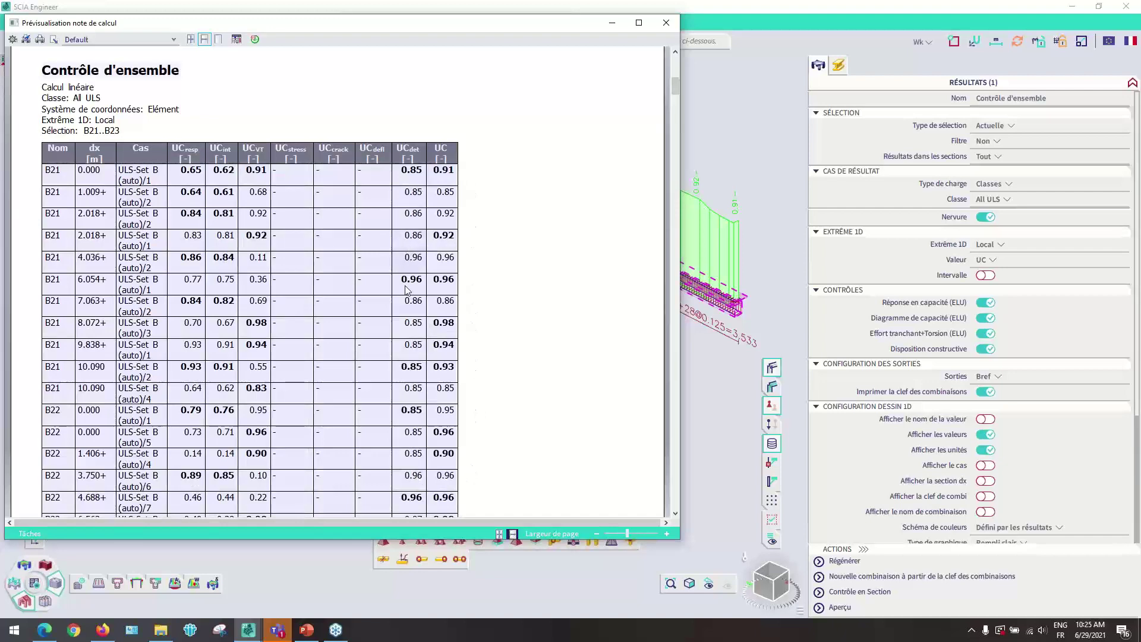
pyautogui.click(667, 24)
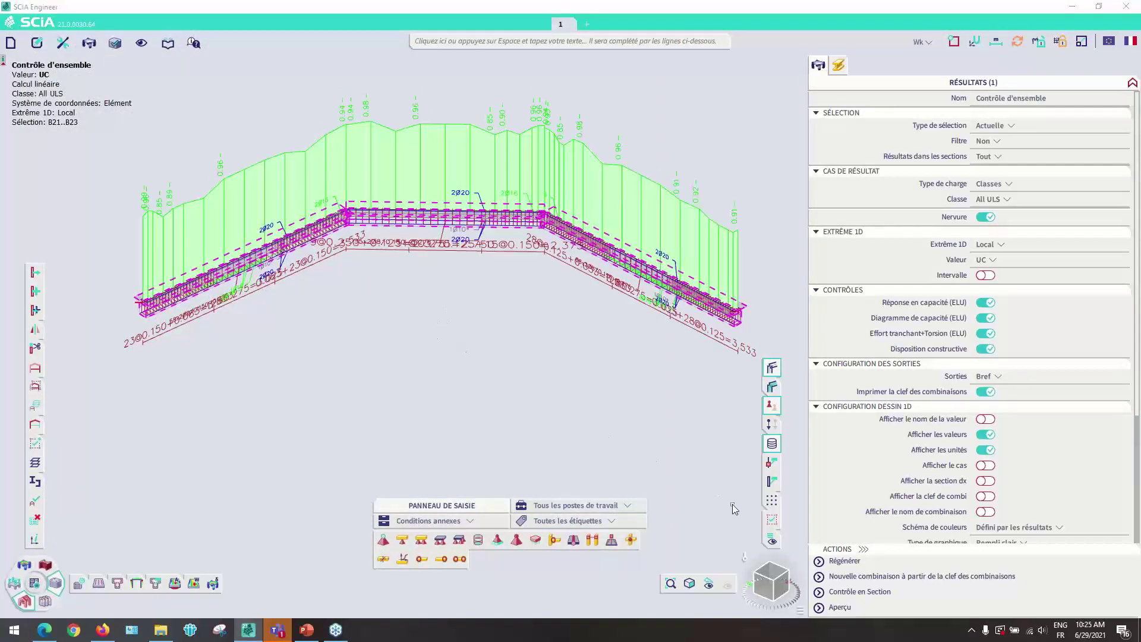
# Open the section check tool for Section 15 on the middle rib.
pyautogui.click(868, 592)
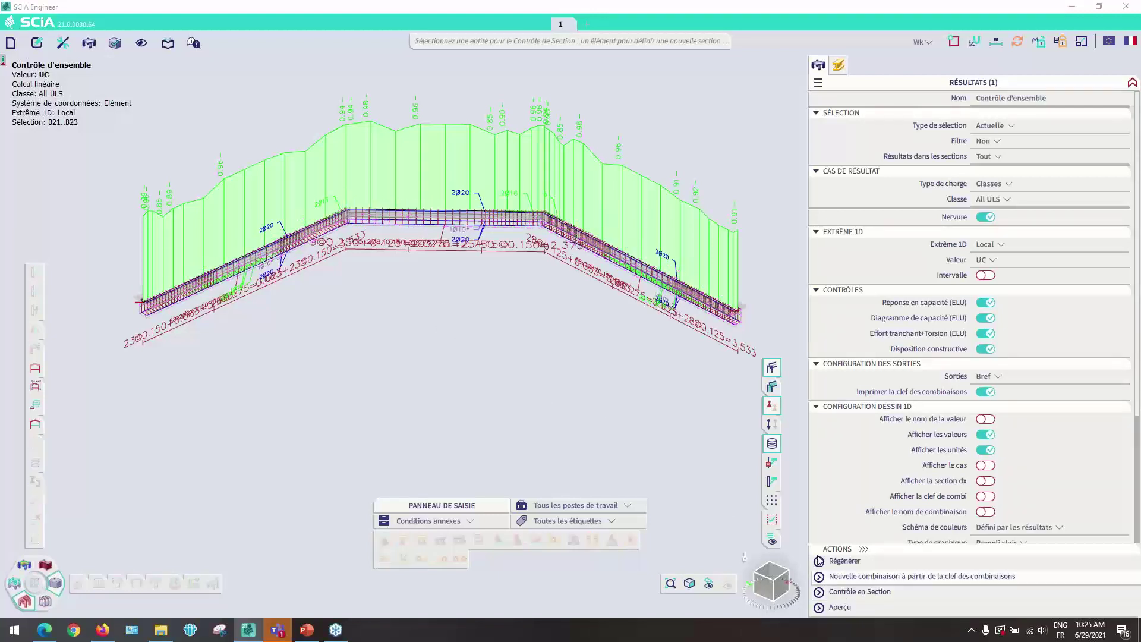
pyautogui.click(433, 223)
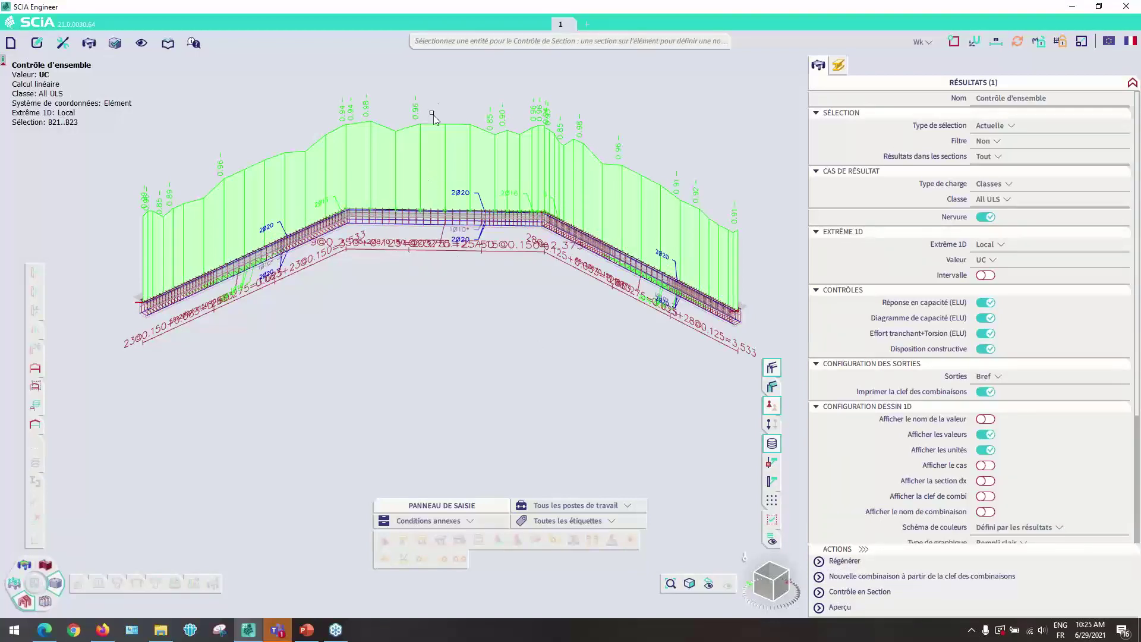
pyautogui.scroll(2, 433, 117)
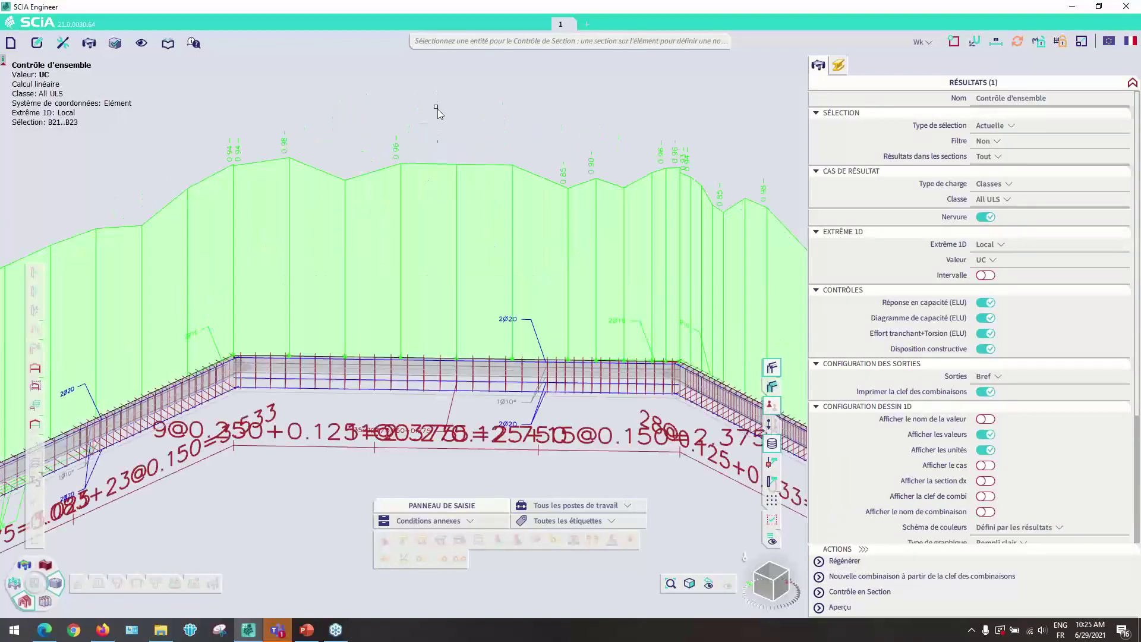
pyautogui.click(401, 357)
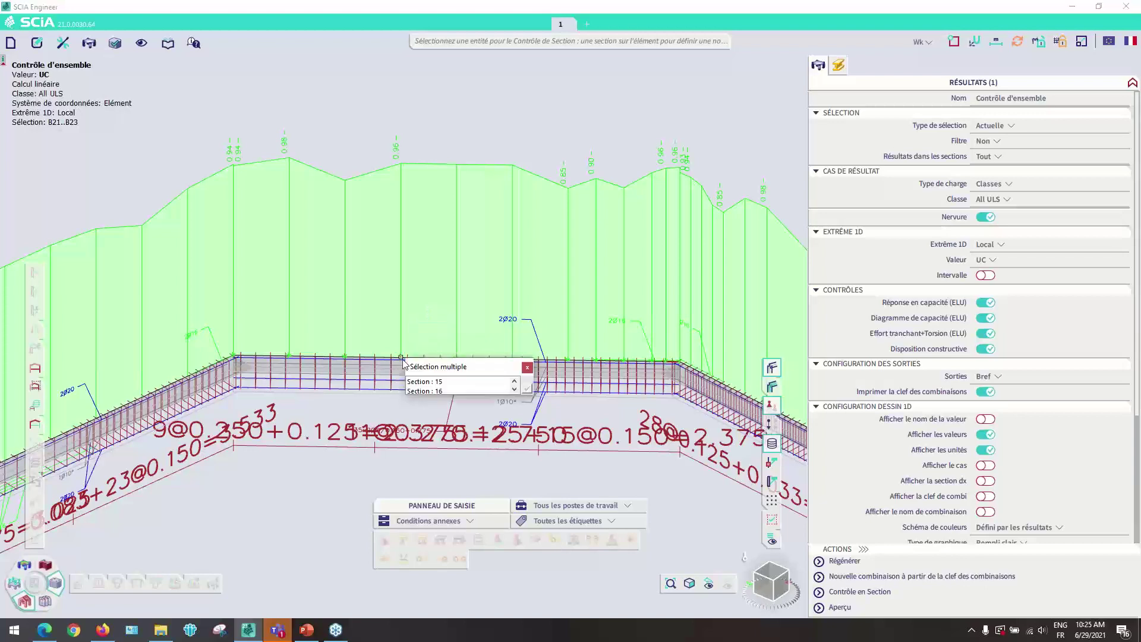
pyautogui.click(429, 381)
pyautogui.click(527, 388)
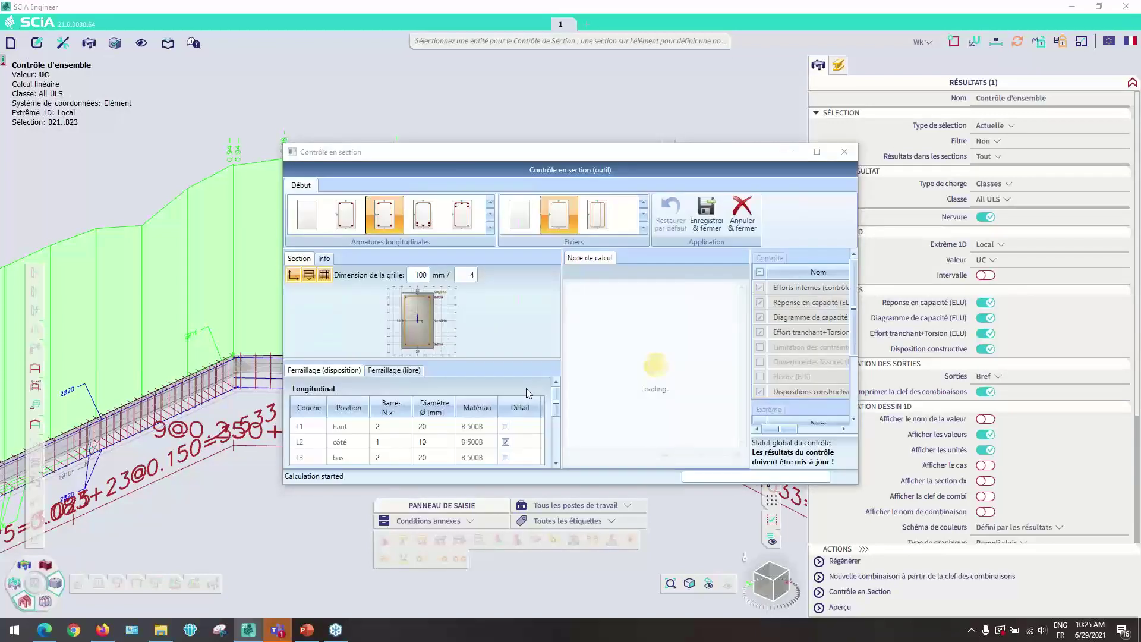
# Enlarge the section check and examine the detailing provisions for the longitudinal bars and stirrups.
pyautogui.click(816, 152)
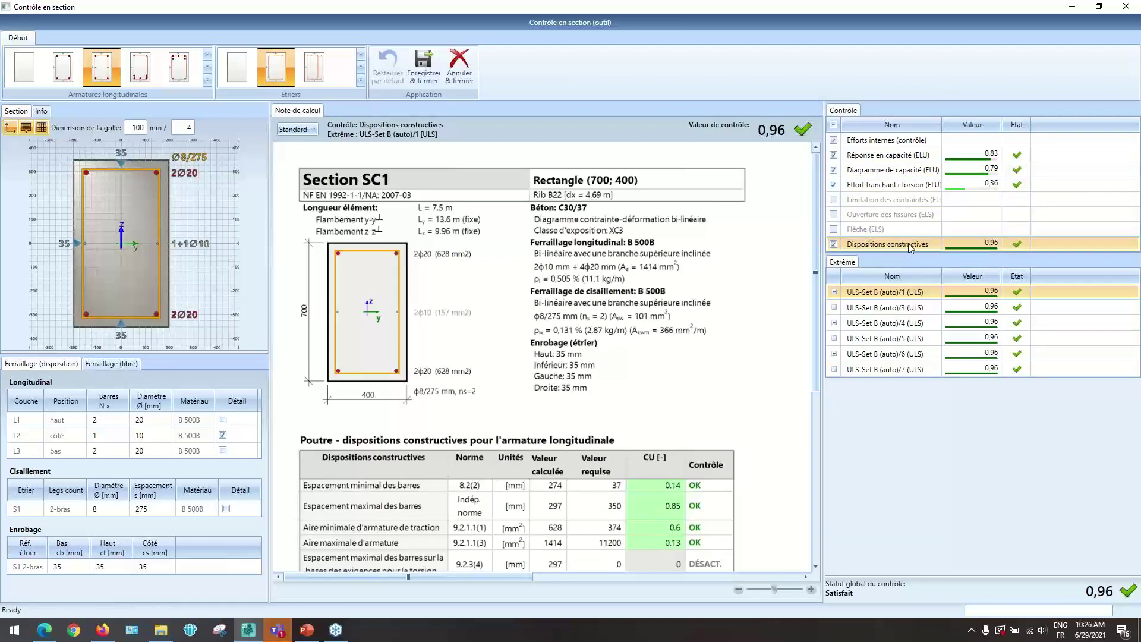
pyautogui.scroll(-3, 768, 259)
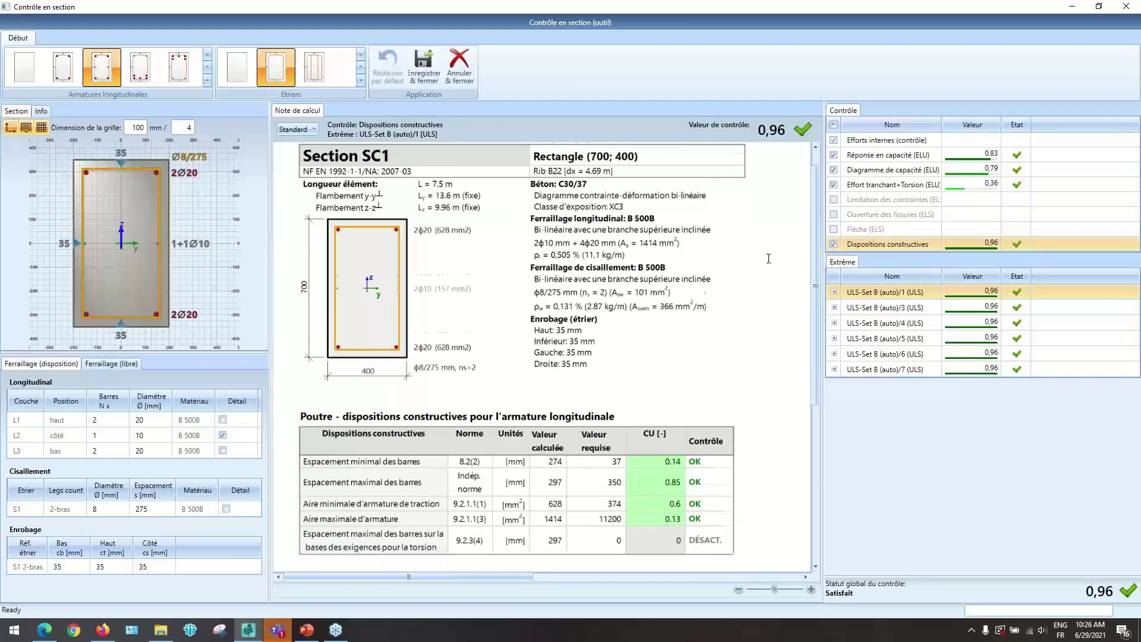
pyautogui.scroll(-3, 768, 259)
pyautogui.scroll(-4, 657, 351)
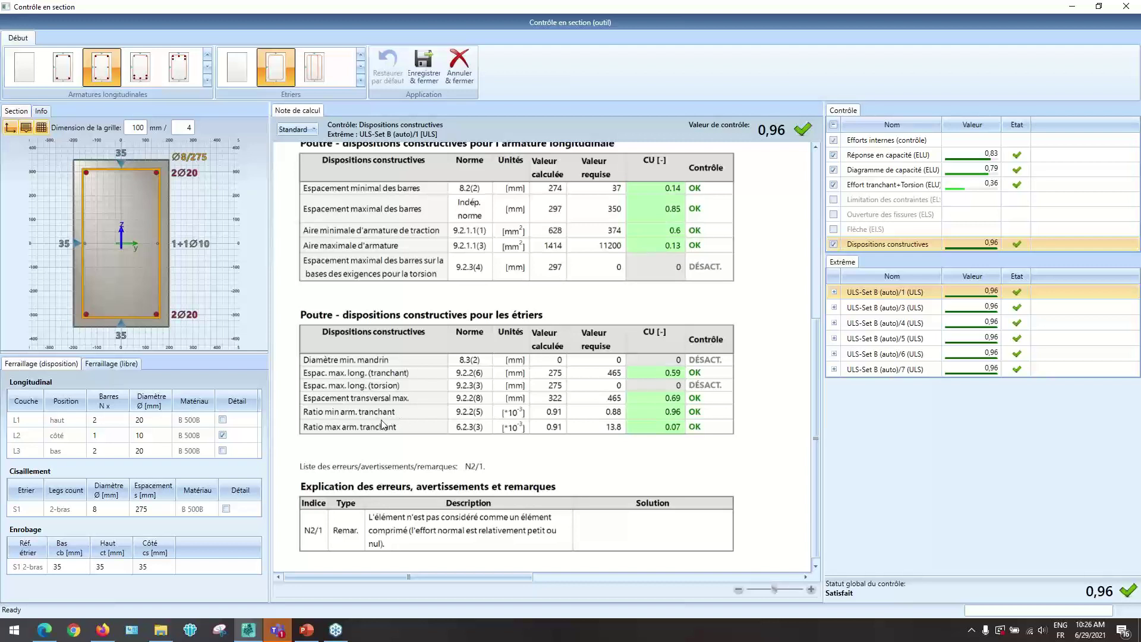
# Set the stirrup diameter of the checked section to 6 mm and examine the recalculated stirrup detailing provisions.
pyautogui.click(109, 509)
pyautogui.click(109, 507)
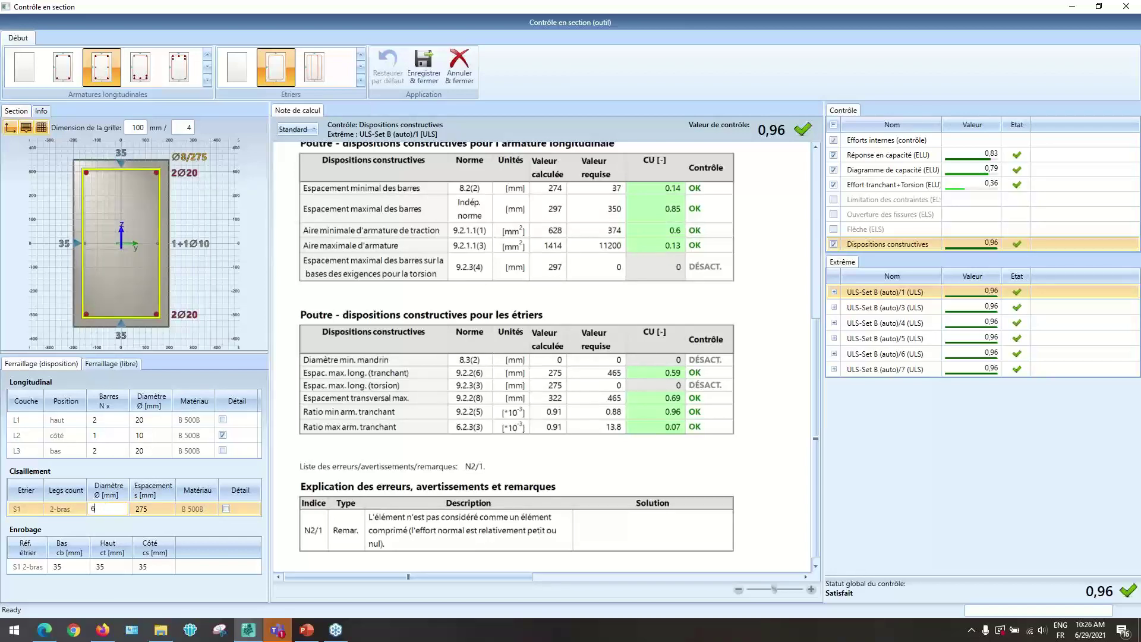
pyautogui.write('6')
pyautogui.press('Return')
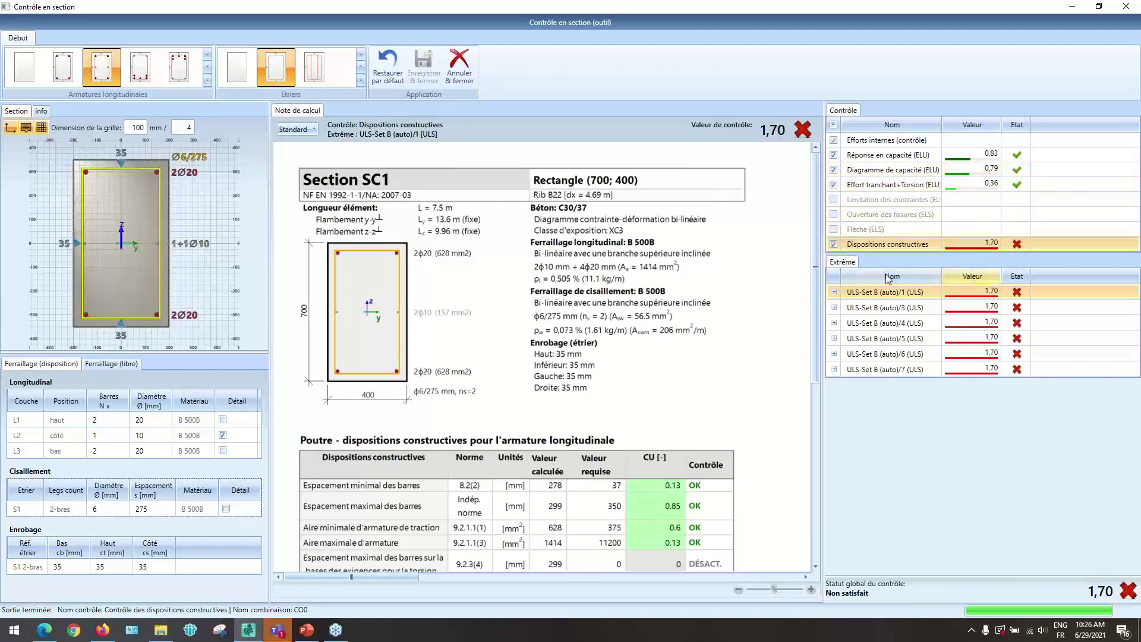
pyautogui.scroll(-3, 773, 291)
pyautogui.scroll(-7, 774, 291)
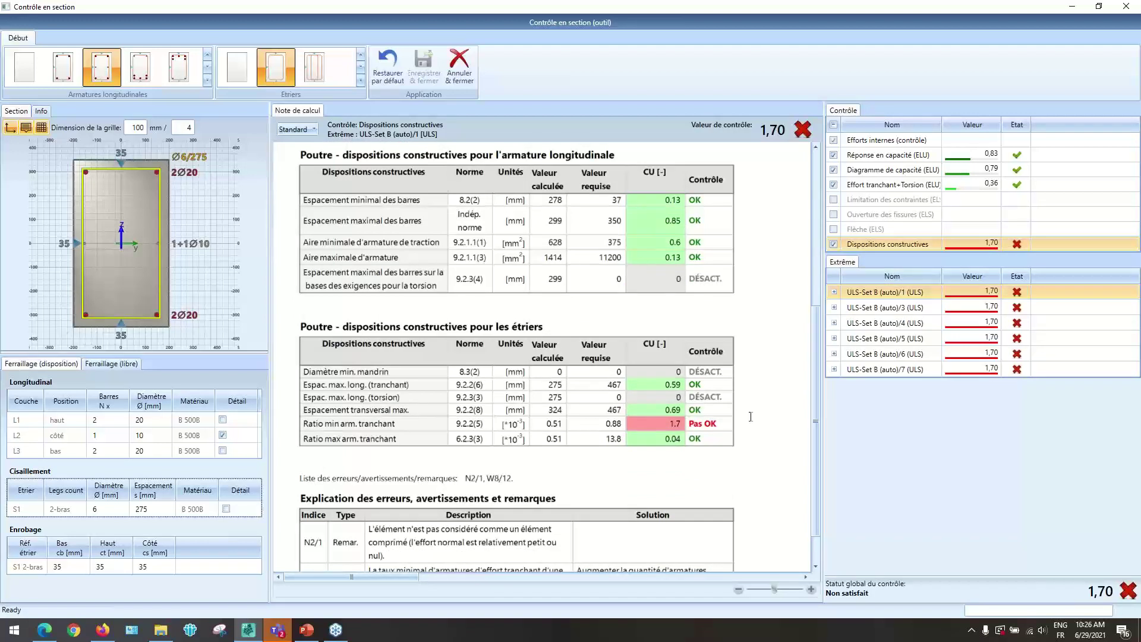
# Set the stirrup diameter of the checked section to 8 mm and recalculate the checks.
pyautogui.click(107, 513)
pyautogui.click(95, 509)
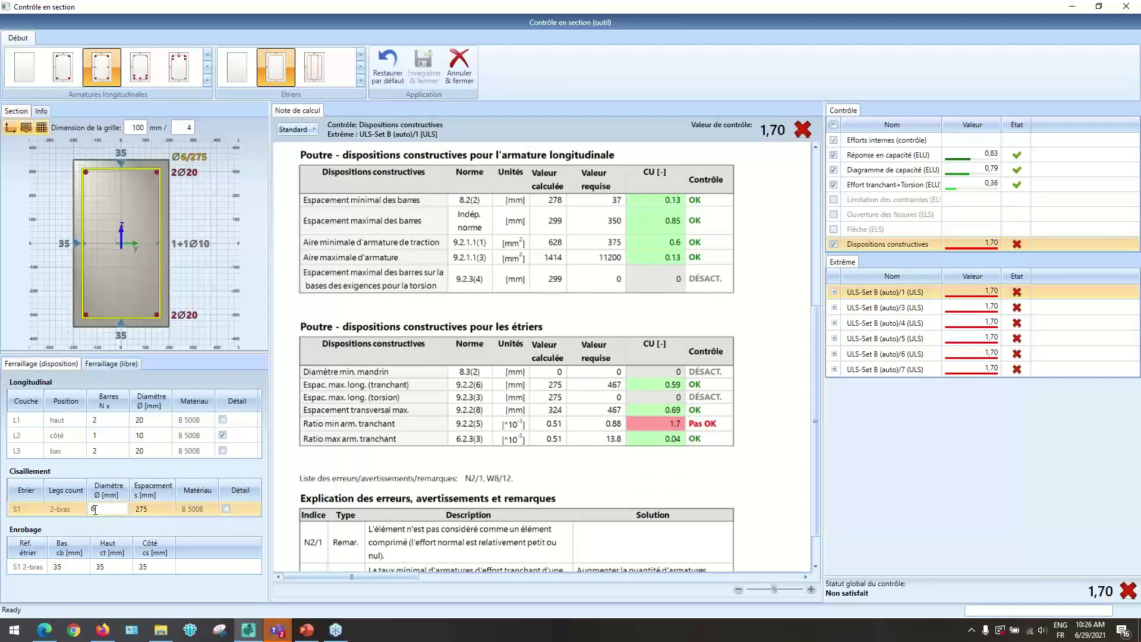
pyautogui.write('80')
pyautogui.press('BackSpace')
pyautogui.press('Return')
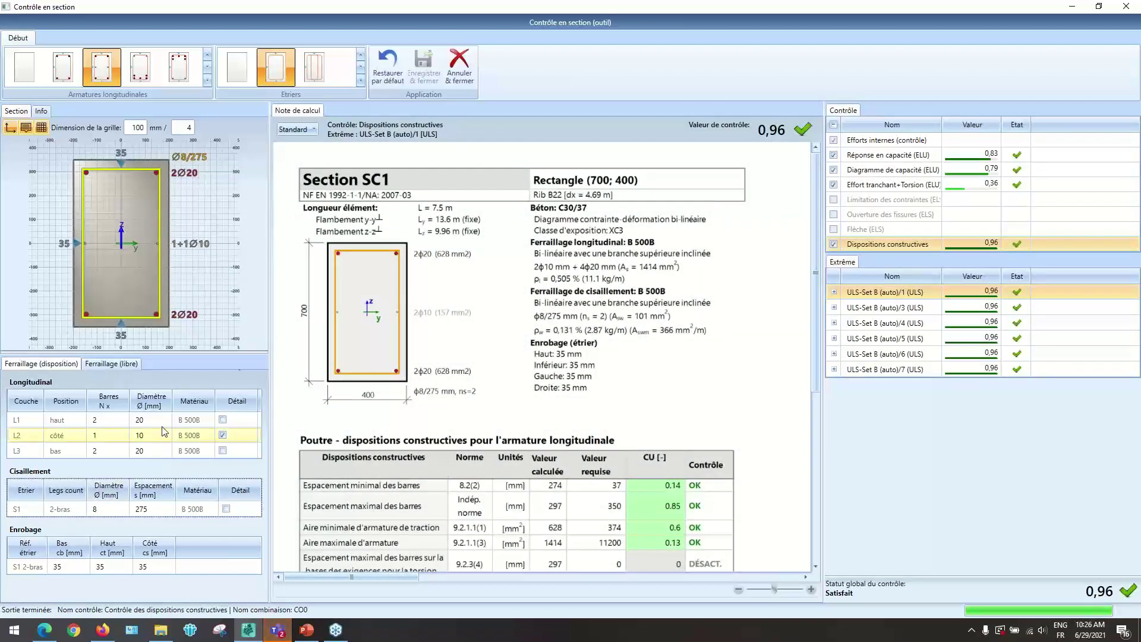
# Close the section check with the ribs deselected and switch to another open window.
pyautogui.click(1125, 7)
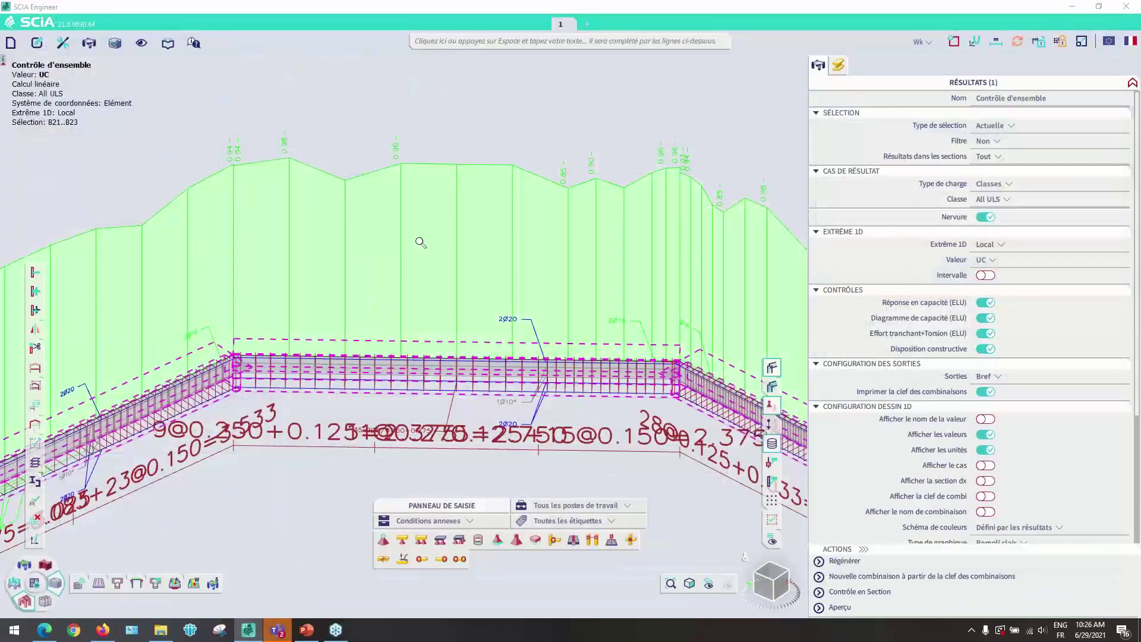
pyautogui.scroll(-5, 418, 247)
pyautogui.press('Escape')
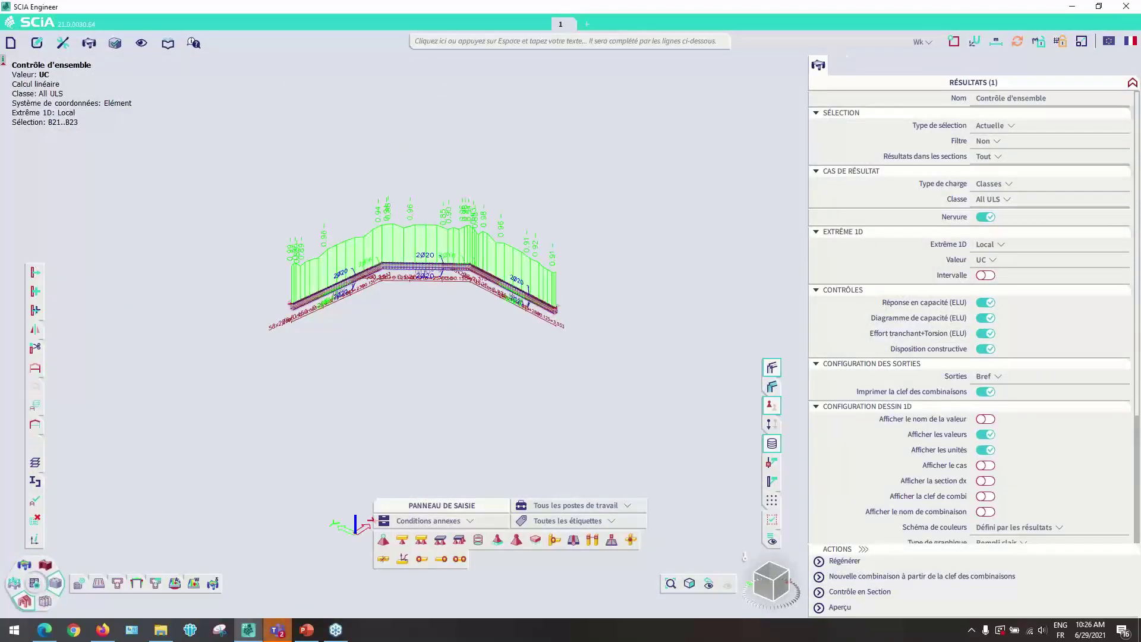
pyautogui.hotkey('alt', 'Tab')
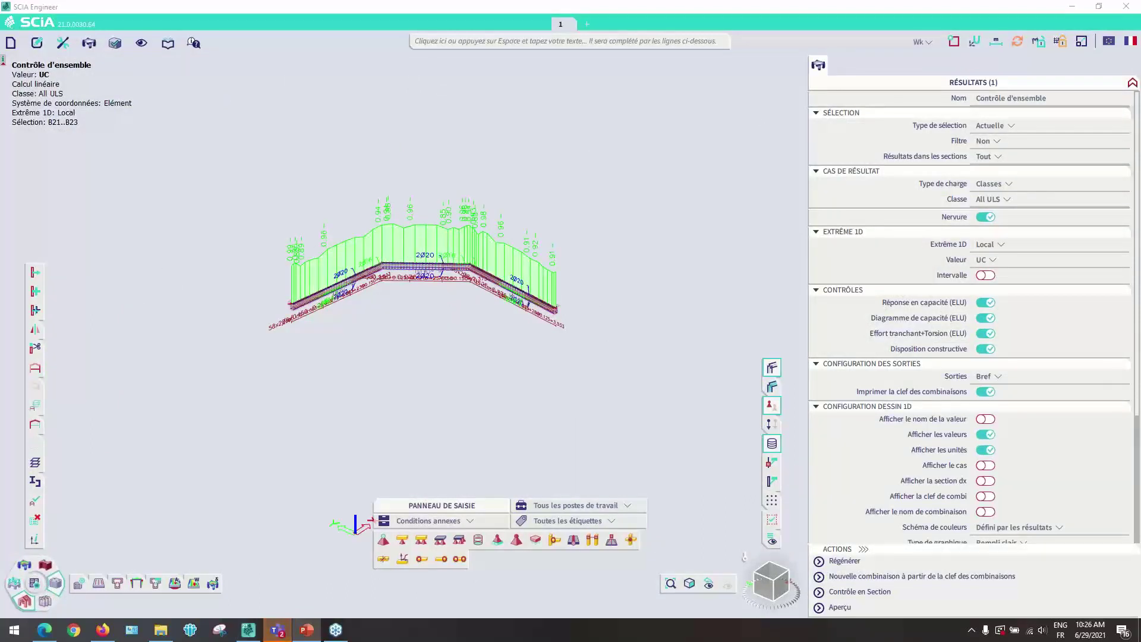